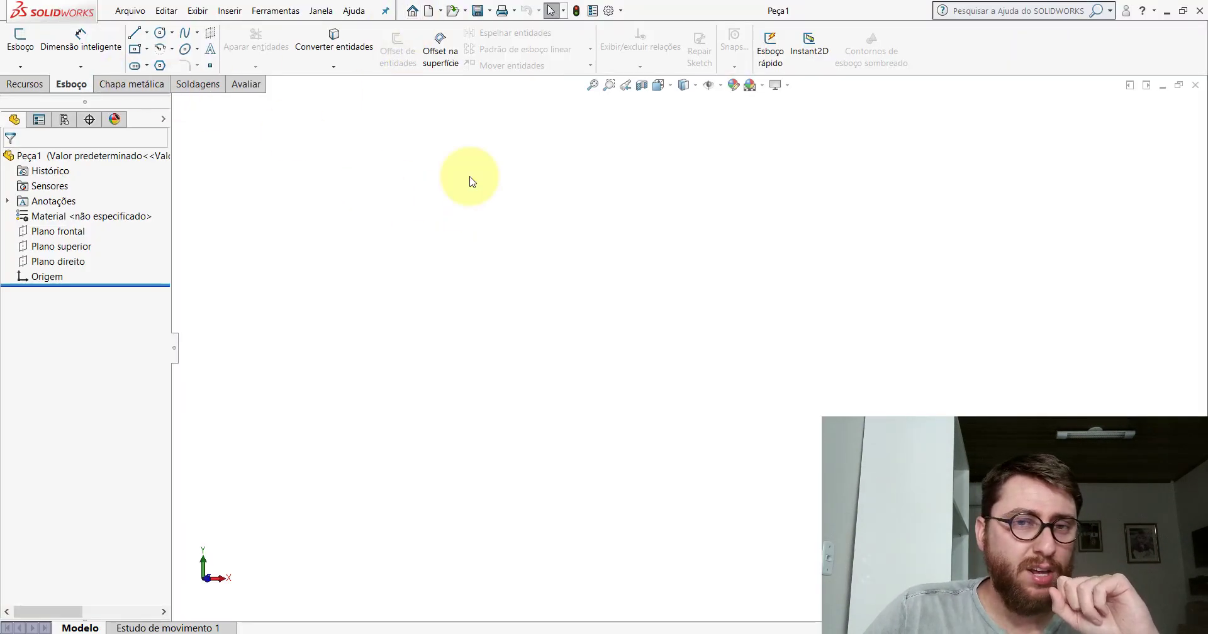
- Show the part in isometric view and start a sketch on Plano frontal
{"action": "left_click", "coordinate": [671, 87]}
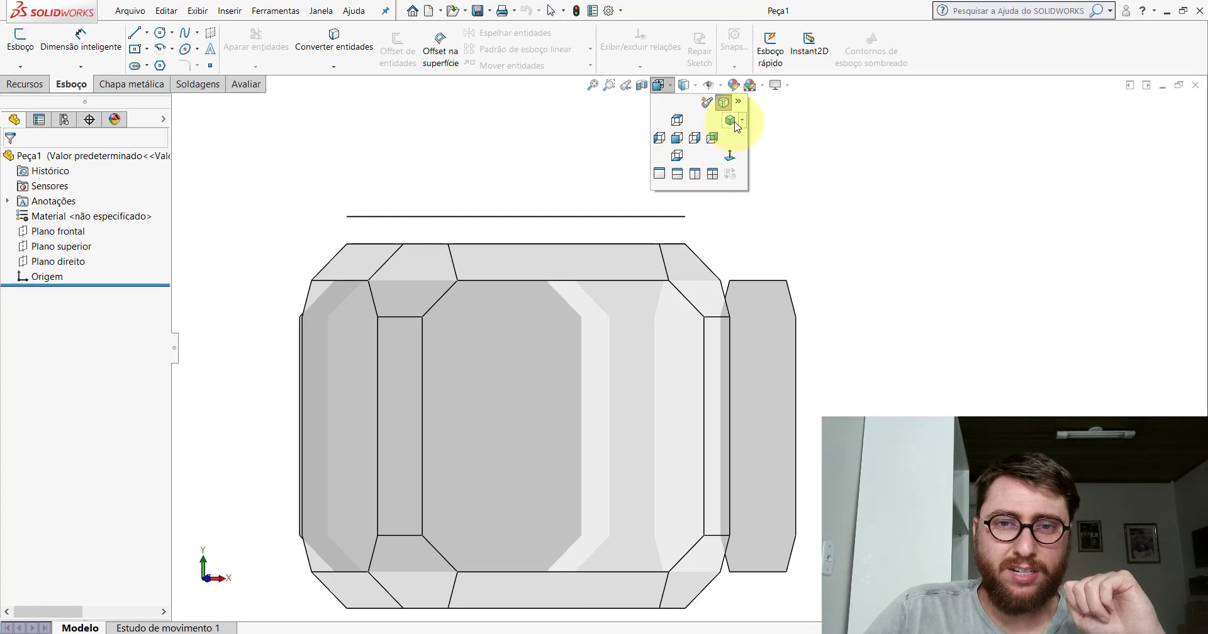
{"action": "left_click", "coordinate": [730, 98]}
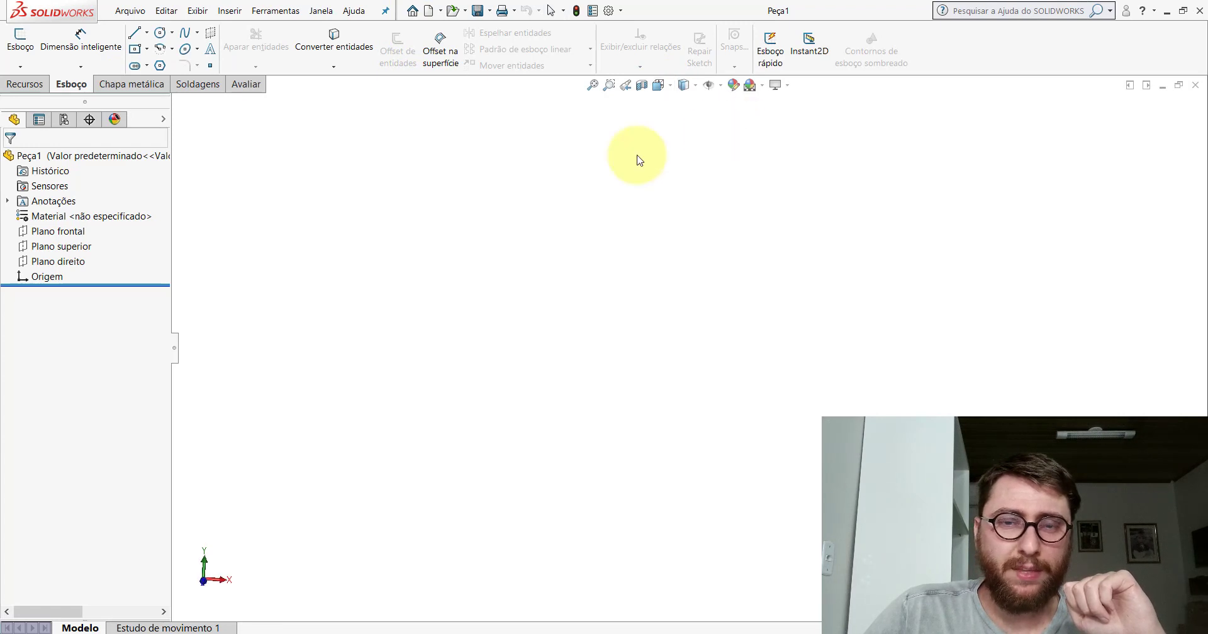
{"action": "left_click", "coordinate": [57, 233]}
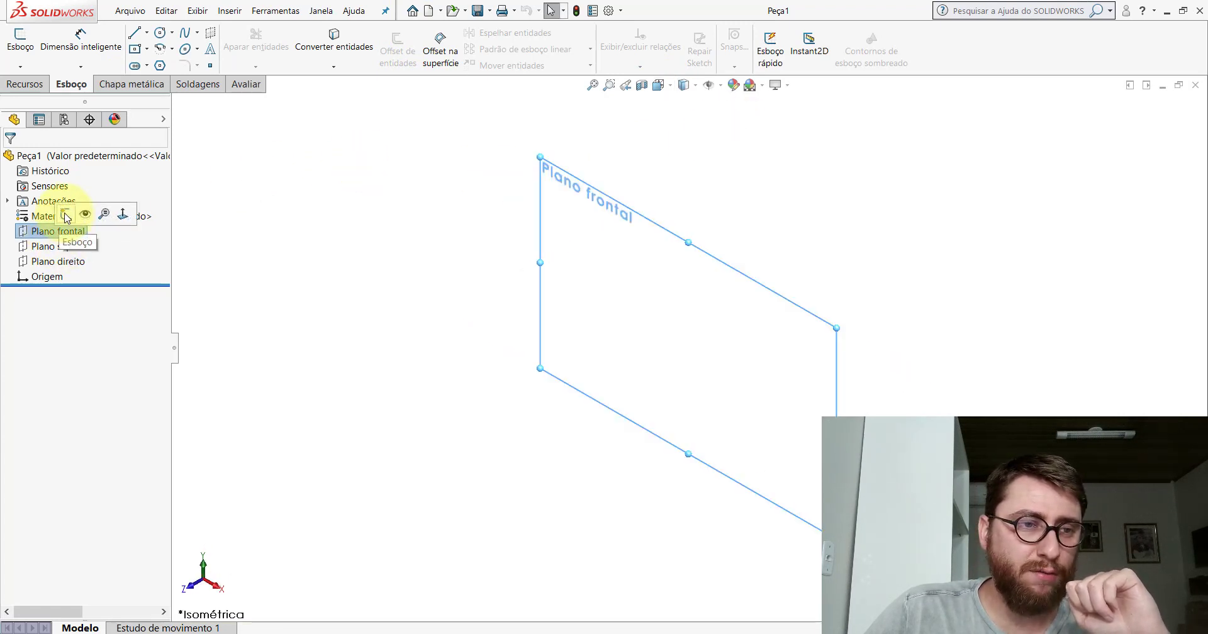
{"action": "left_click", "coordinate": [82, 210]}
- Cancel the circle, exit the empty sketch, and return to the isometric view
{"action": "left_click", "coordinate": [160, 32]}
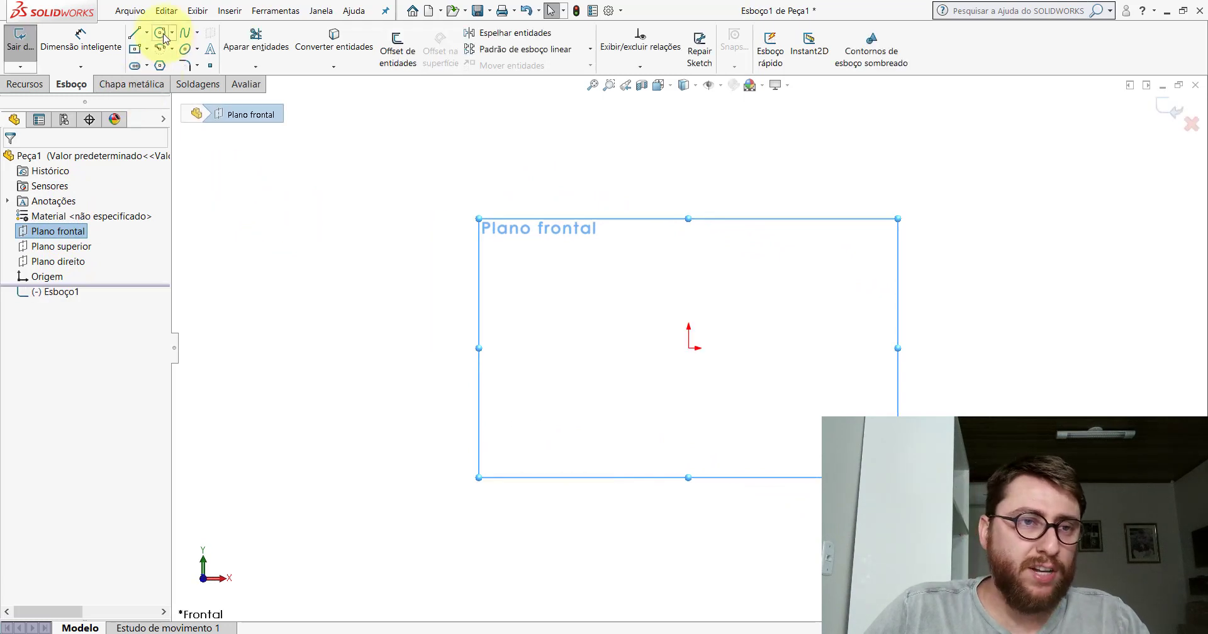
{"action": "scroll", "coordinate": [692, 352], "scroll_direction": "up", "scroll_amount": 3}
{"action": "key", "text": "Escape"}
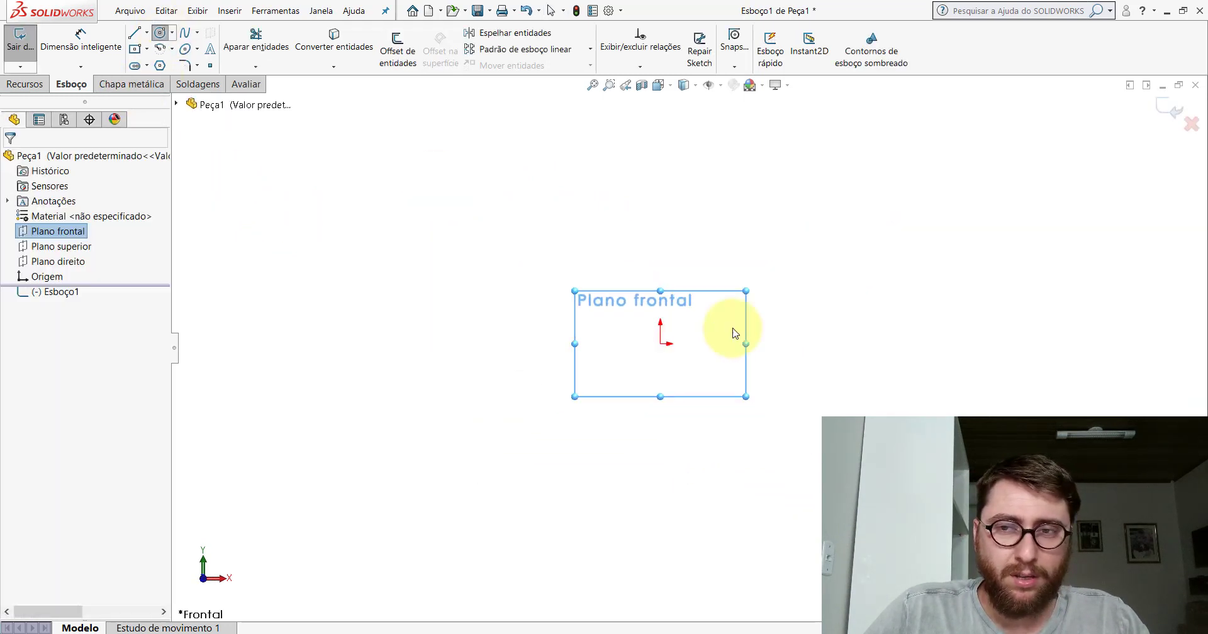
{"action": "left_click", "coordinate": [1163, 115]}
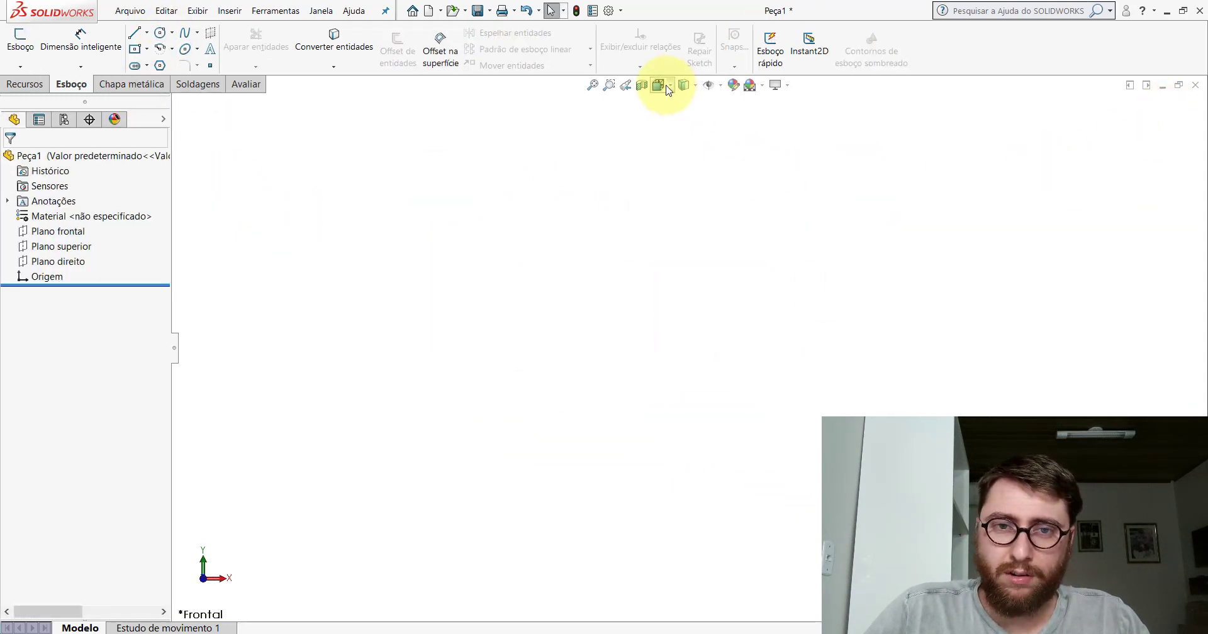
{"action": "left_click", "coordinate": [659, 85]}
{"action": "left_click", "coordinate": [732, 123]}
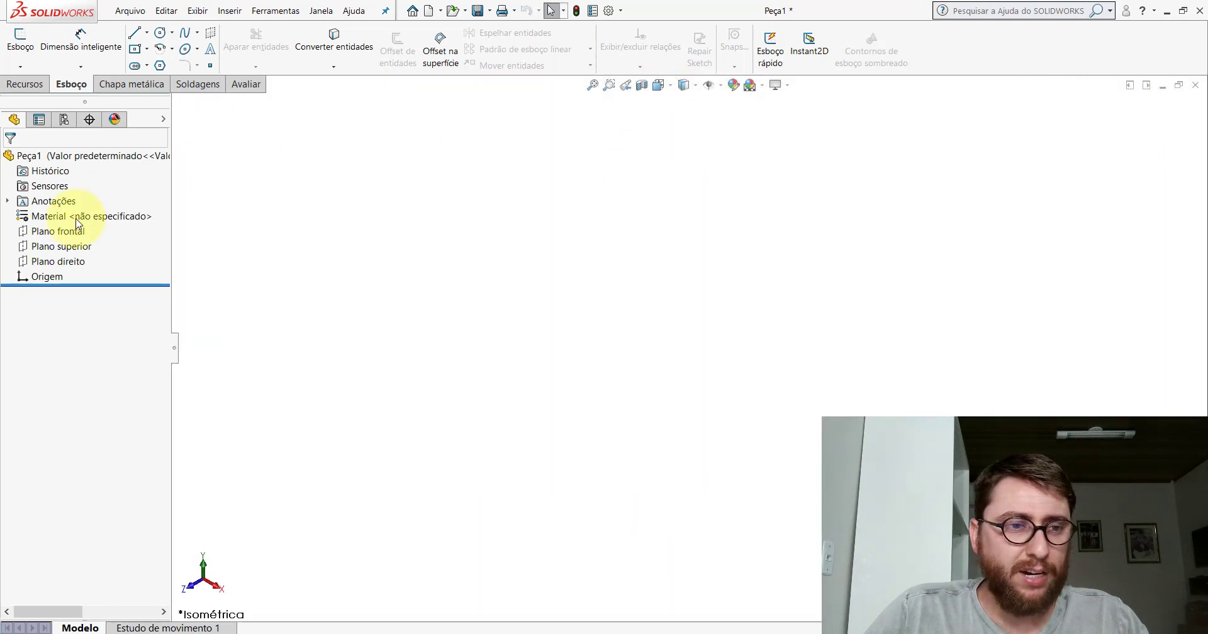
- Start a sketch on Plano direito and draw a horizontal centreline across the origin
{"action": "left_click", "coordinate": [61, 265]}
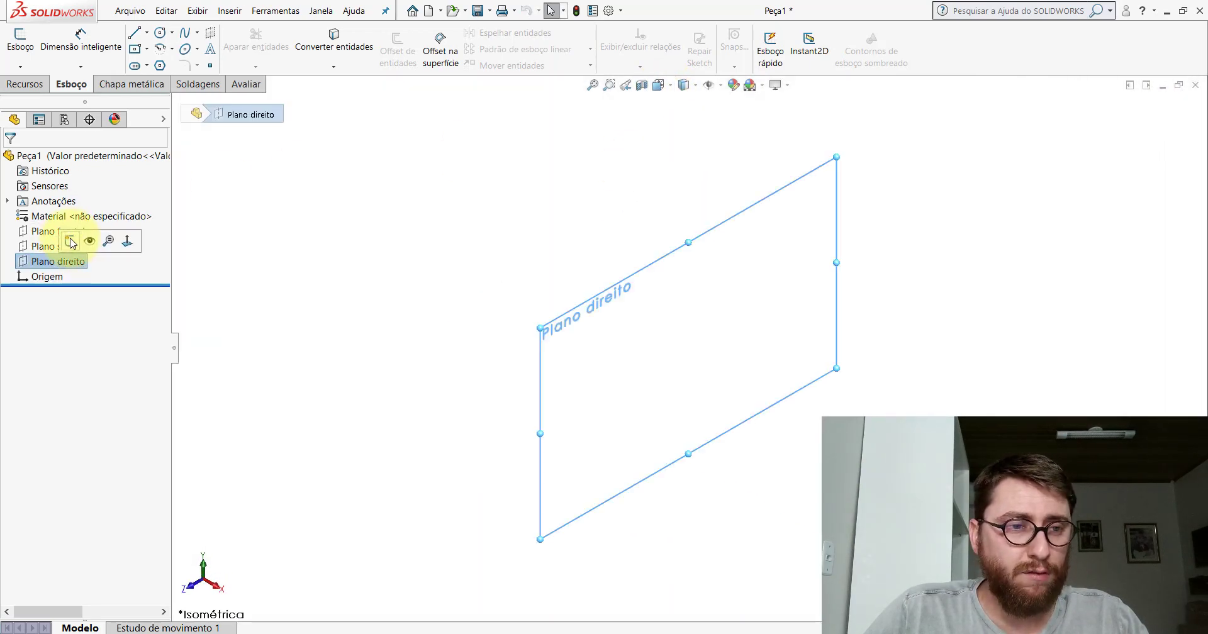
{"action": "left_click", "coordinate": [71, 241]}
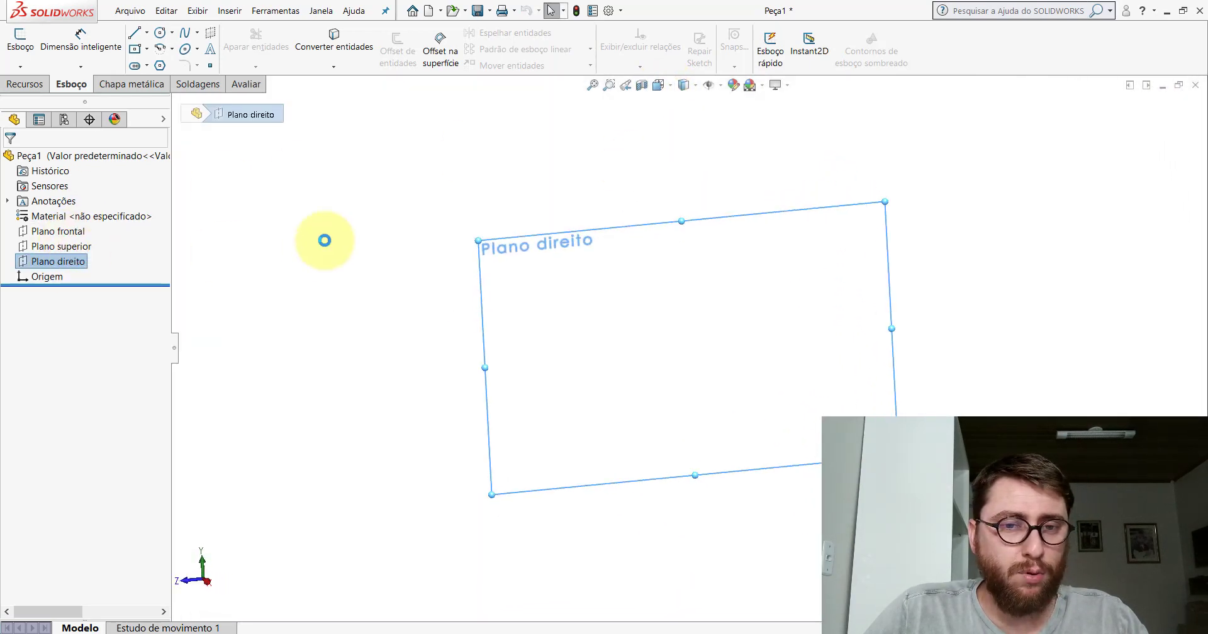
{"action": "left_click", "coordinate": [147, 32]}
{"action": "left_click", "coordinate": [173, 65]}
{"action": "scroll", "coordinate": [829, 385], "scroll_direction": "up", "scroll_amount": 3}
{"action": "scroll", "coordinate": [463, 305], "scroll_direction": "down", "scroll_amount": 3}
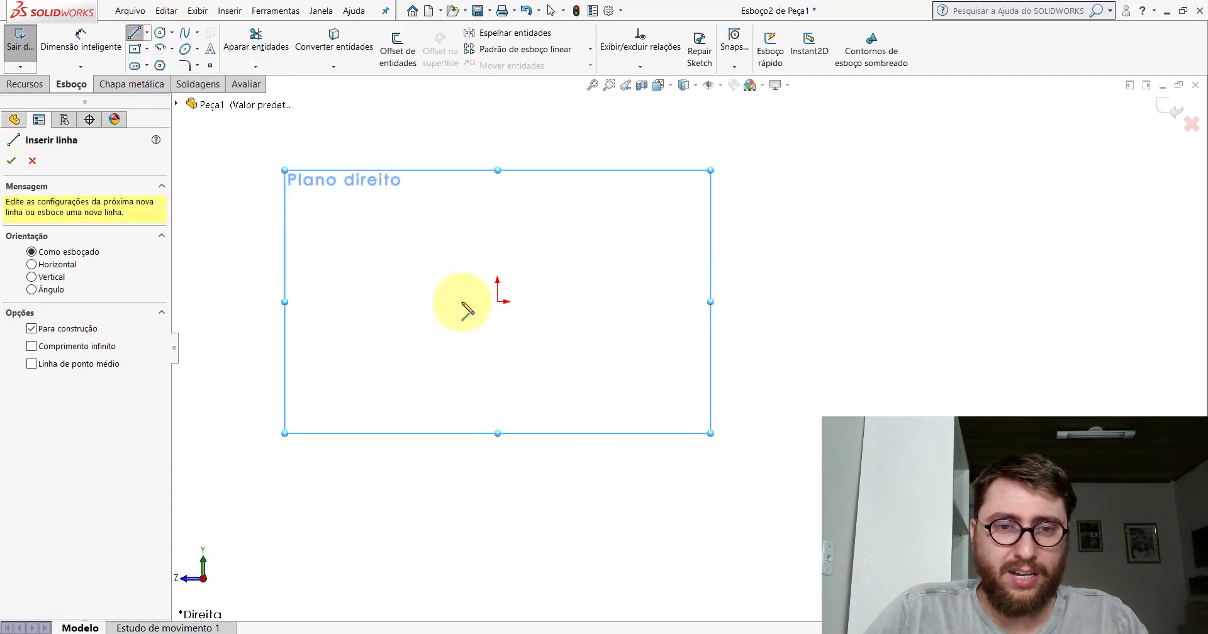
{"action": "left_click", "coordinate": [377, 302]}
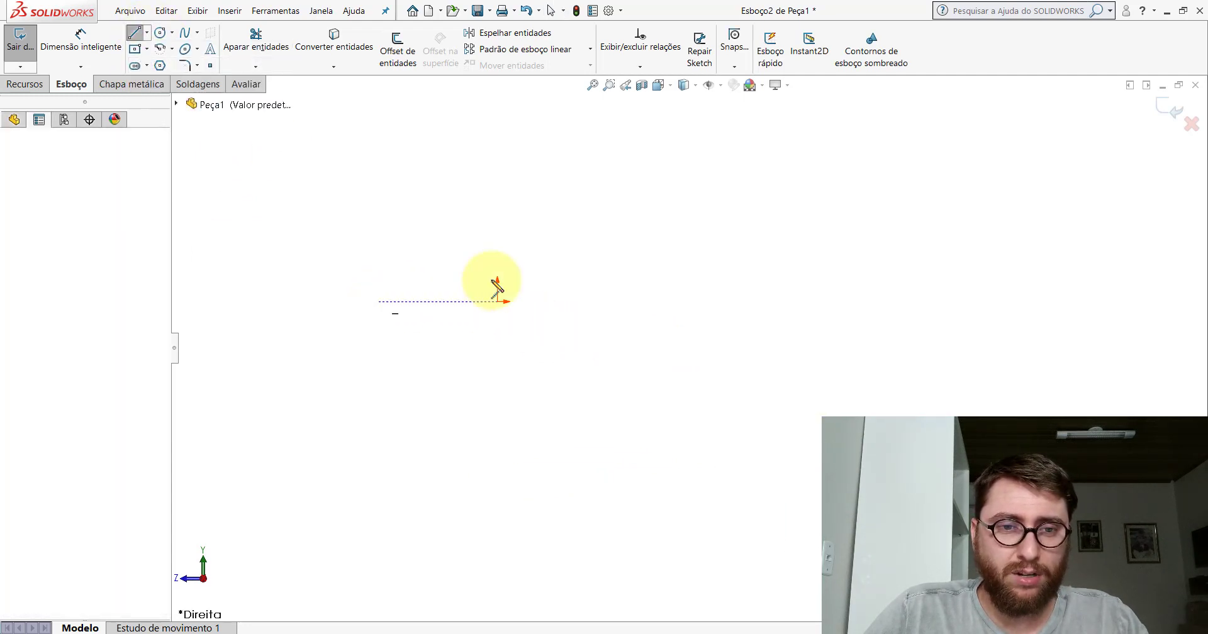
{"action": "left_click", "coordinate": [630, 302]}
{"action": "key", "text": "Escape"}
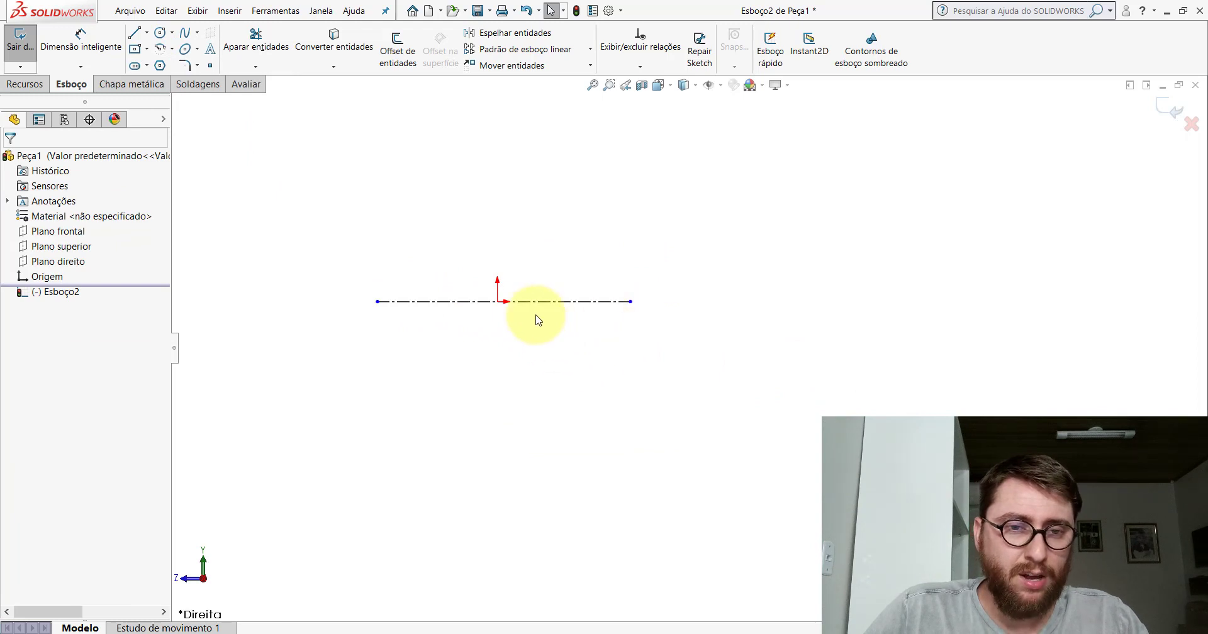
- Add a Midpoint relation so the centreline is centred on the origin
{"action": "scroll", "coordinate": [531, 316], "scroll_direction": "down", "scroll_amount": 2}
{"action": "left_click", "coordinate": [550, 307]}
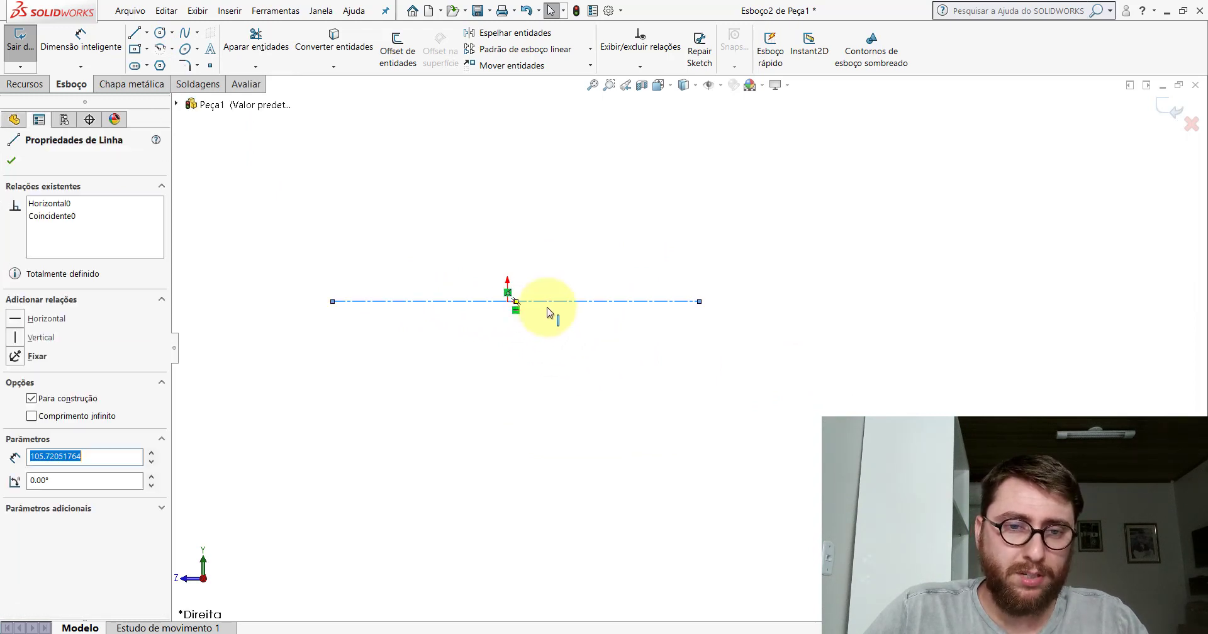
{"action": "left_click", "coordinate": [508, 303], "text": "ctrl"}
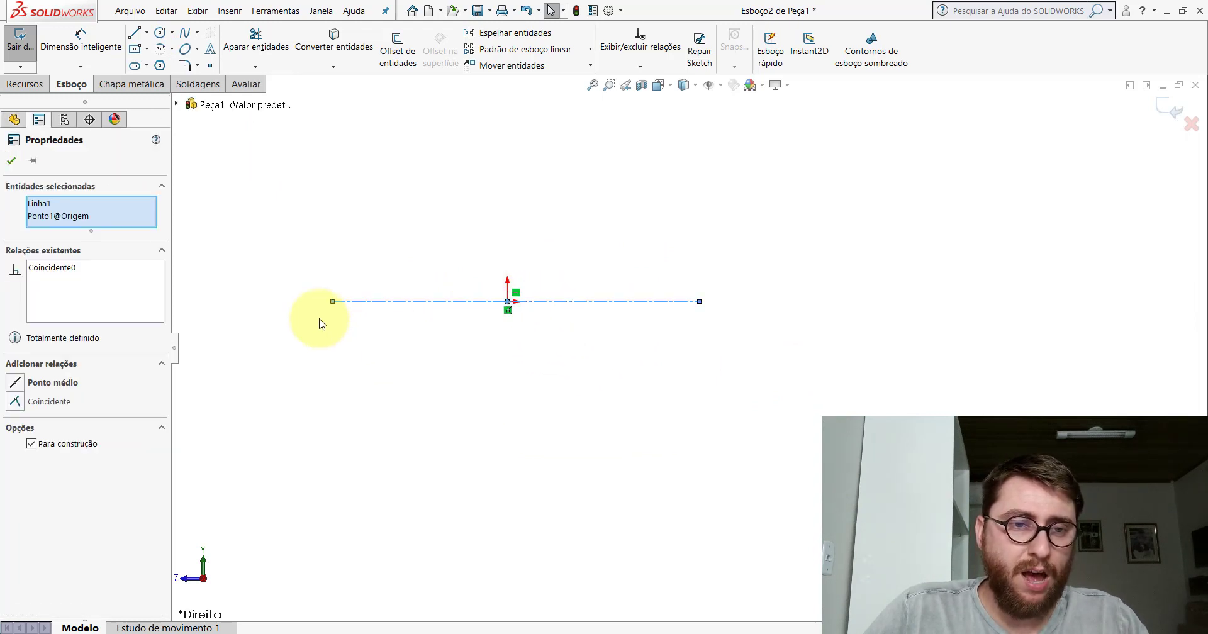
{"action": "left_click", "coordinate": [15, 383]}
{"action": "left_click", "coordinate": [11, 161]}
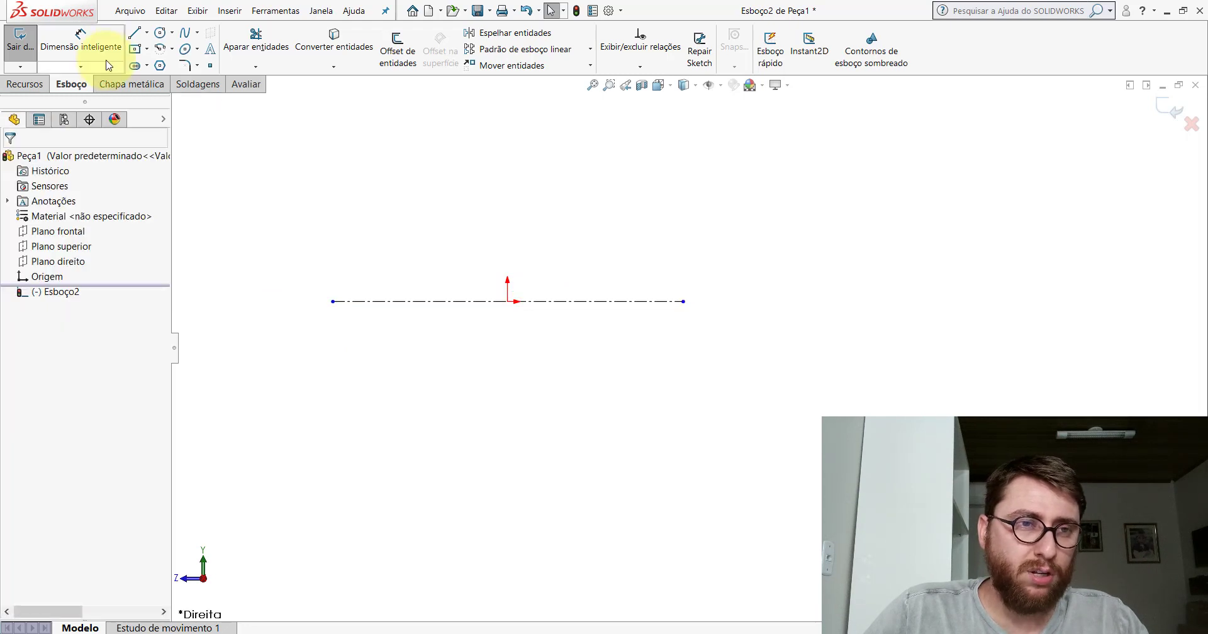
{"action": "left_click", "coordinate": [134, 33]}
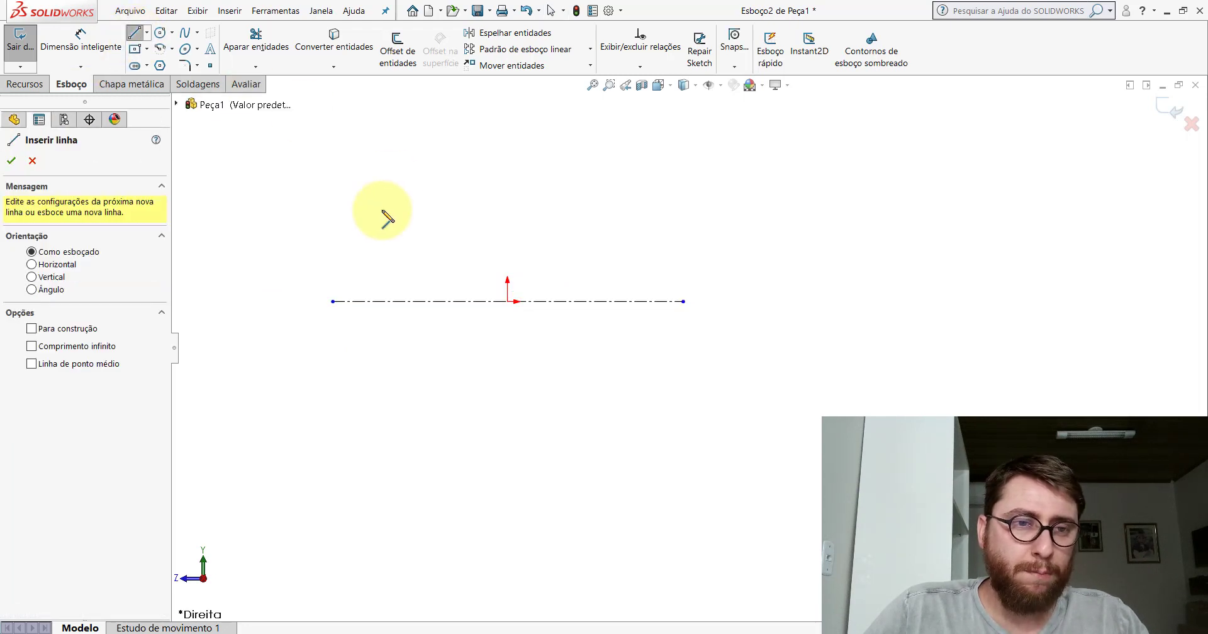
- Draw four lines forming a closed rectangle above the centreline
{"action": "left_click", "coordinate": [332, 235]}
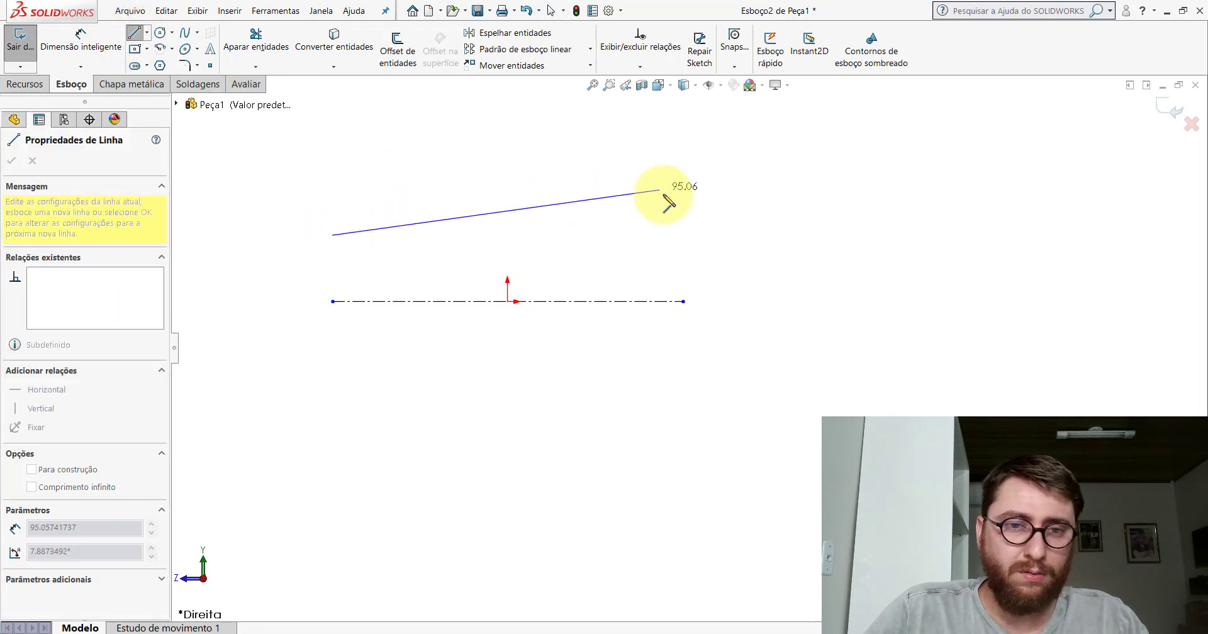
{"action": "left_click", "coordinate": [684, 236]}
{"action": "left_click", "coordinate": [683, 179]}
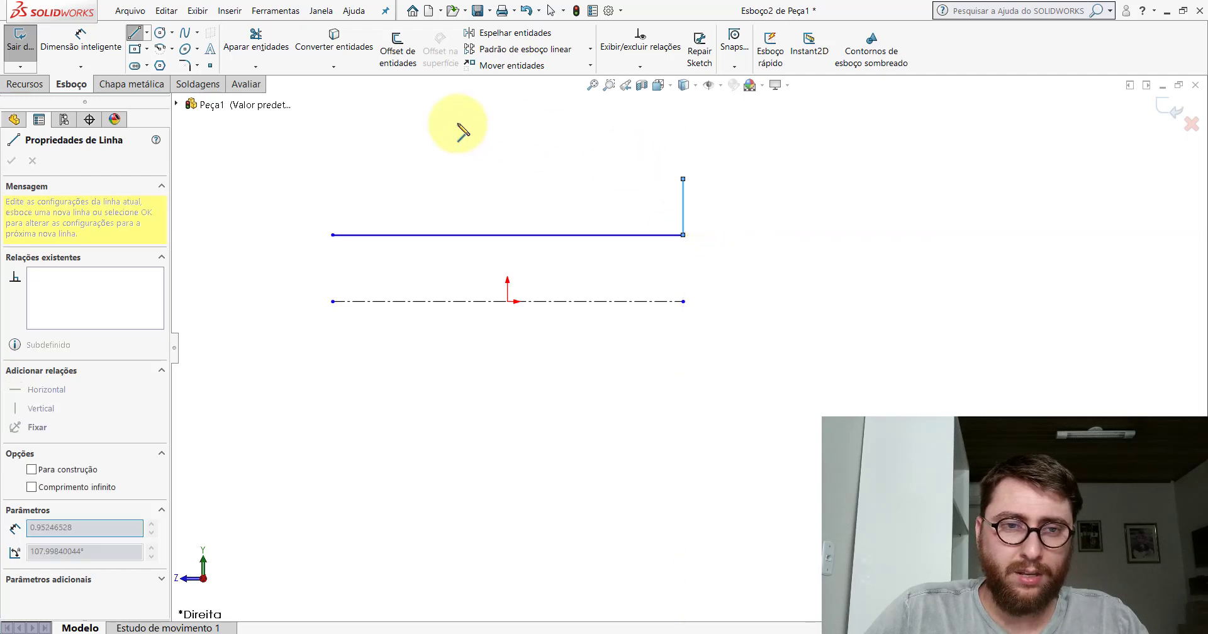
{"action": "left_click", "coordinate": [332, 179]}
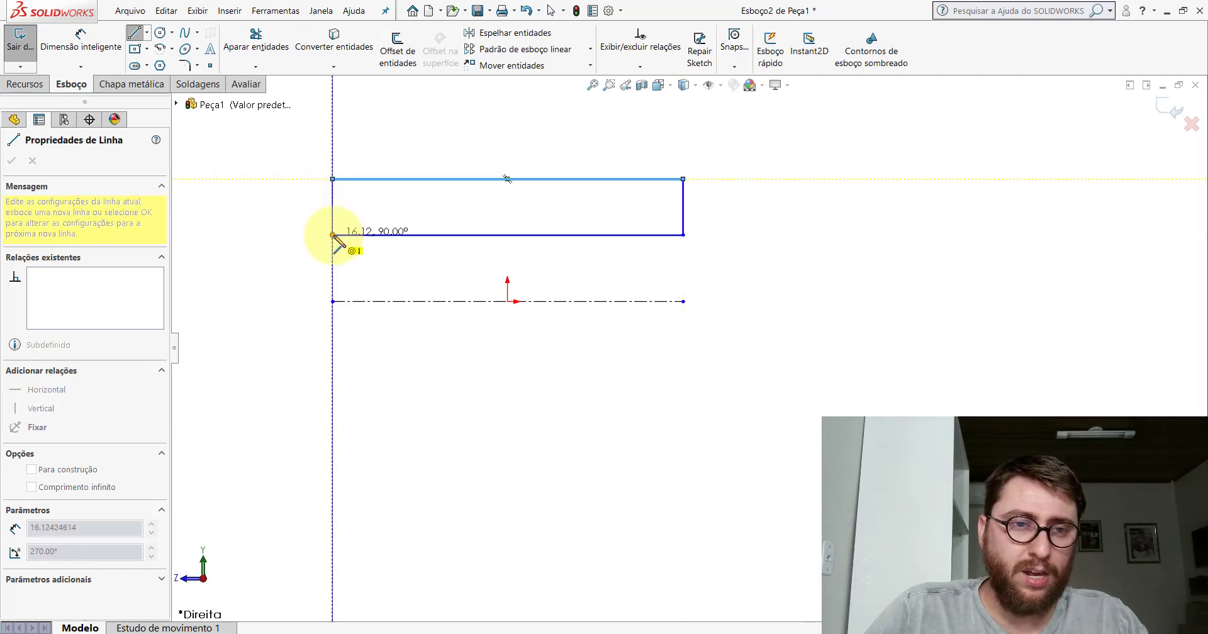
{"action": "left_click", "coordinate": [333, 235]}
{"action": "key", "text": "Escape"}
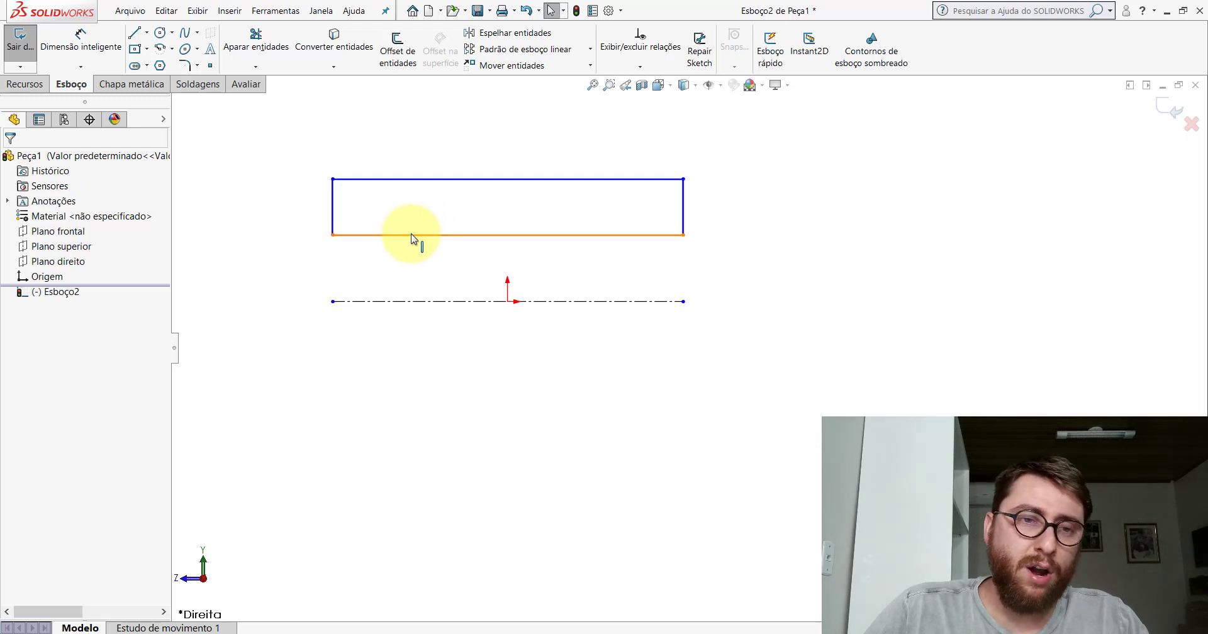
- Make each bottom rectangle corner vertical with the matching centreline endpoint
{"action": "left_click", "coordinate": [333, 238]}
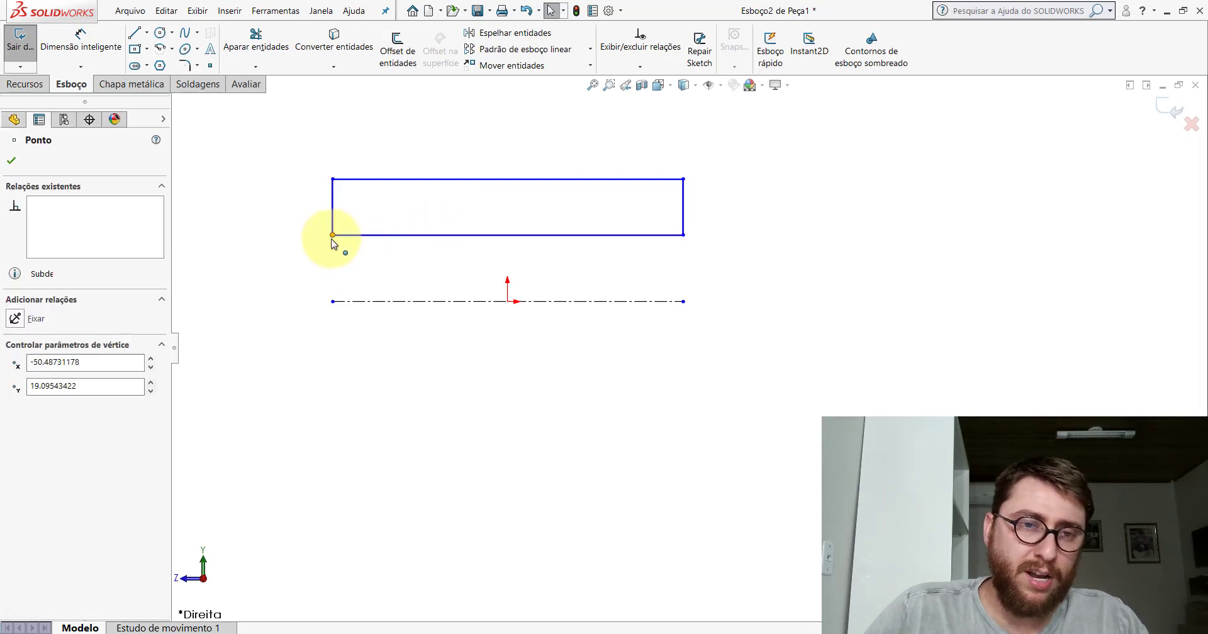
{"action": "left_click", "coordinate": [332, 302], "text": "ctrl"}
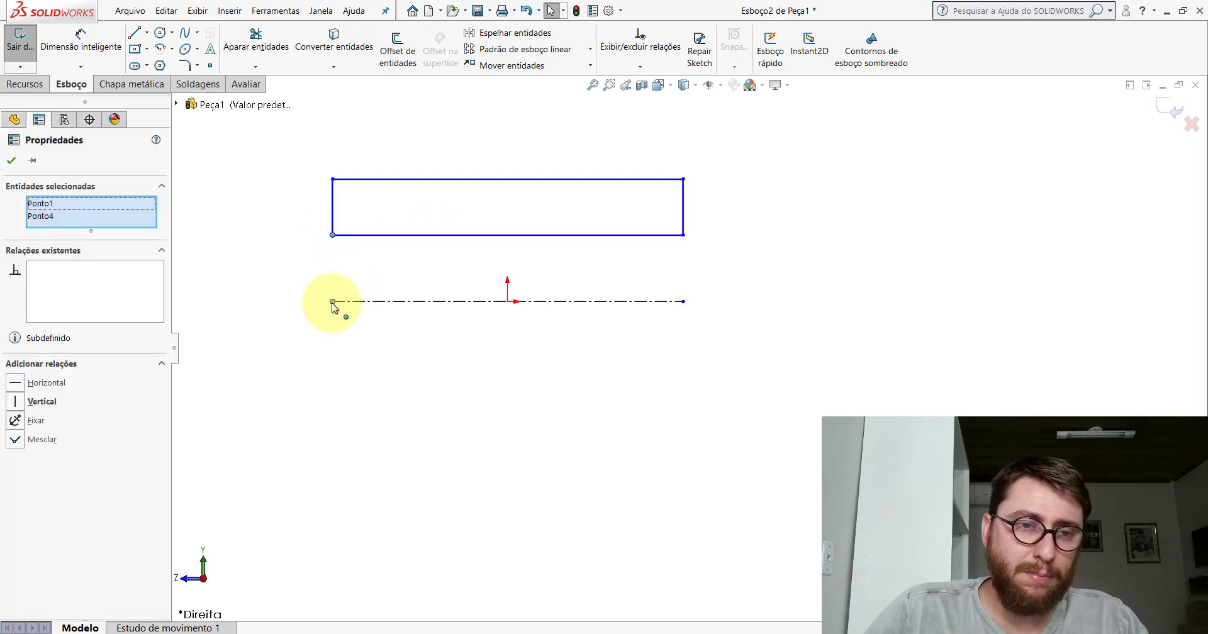
{"action": "left_click", "coordinate": [9, 163]}
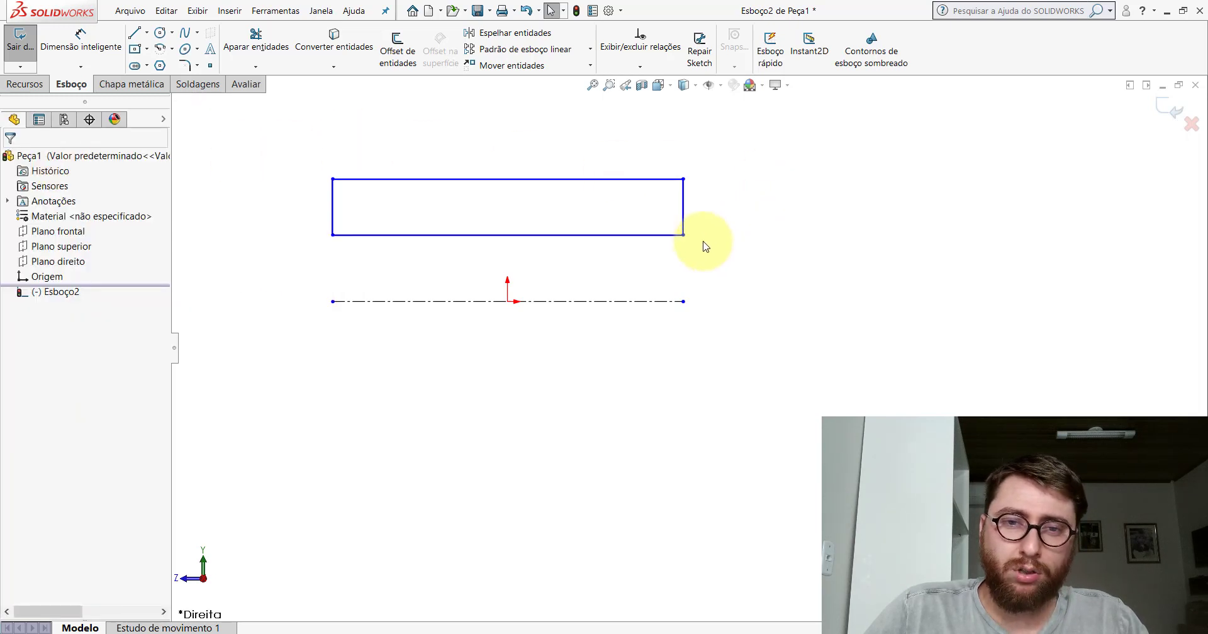
{"action": "left_click", "coordinate": [685, 236]}
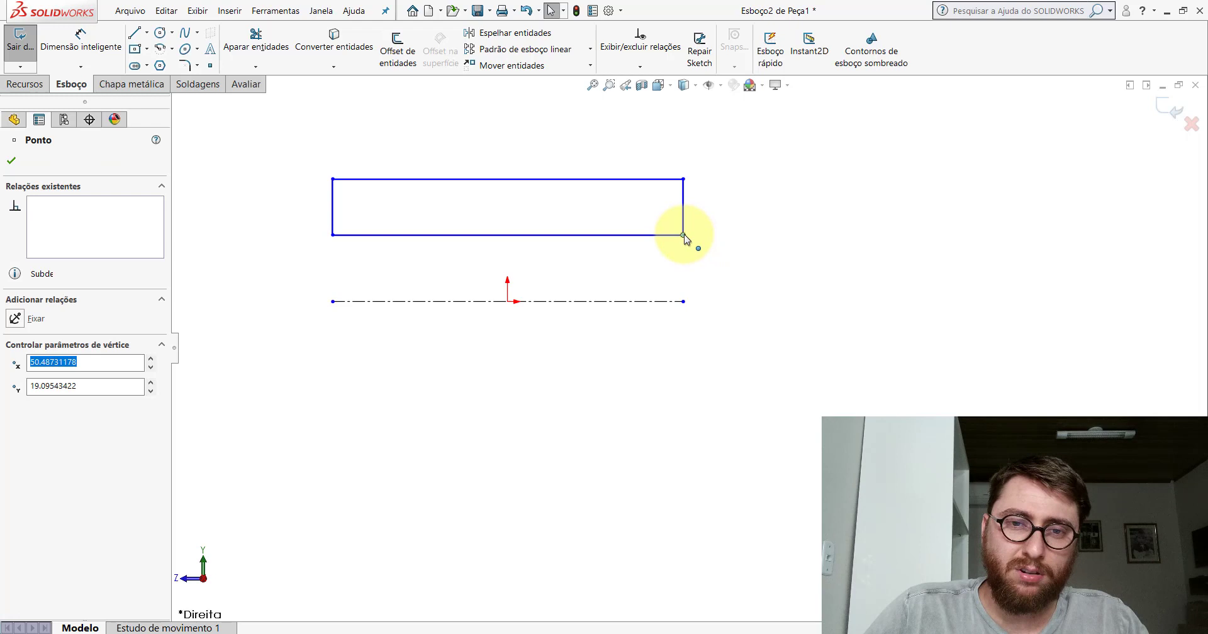
{"action": "left_click", "coordinate": [683, 303], "text": "ctrl"}
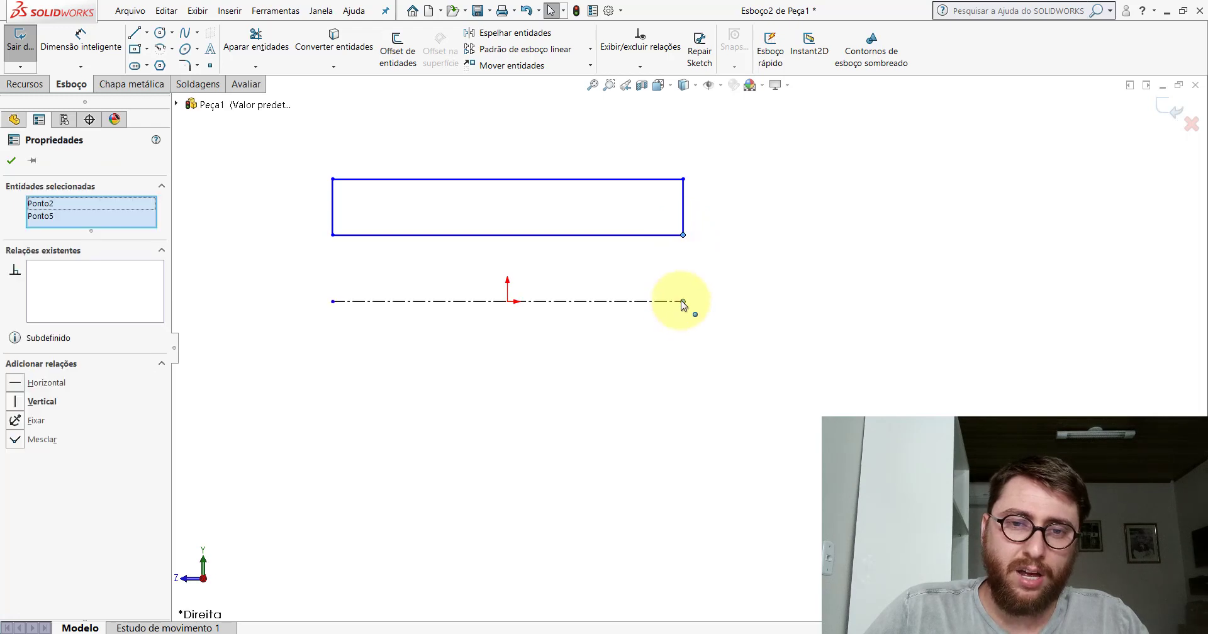
{"action": "left_click", "coordinate": [15, 402]}
{"action": "left_click", "coordinate": [11, 160]}
{"action": "left_click", "coordinate": [80, 41]}
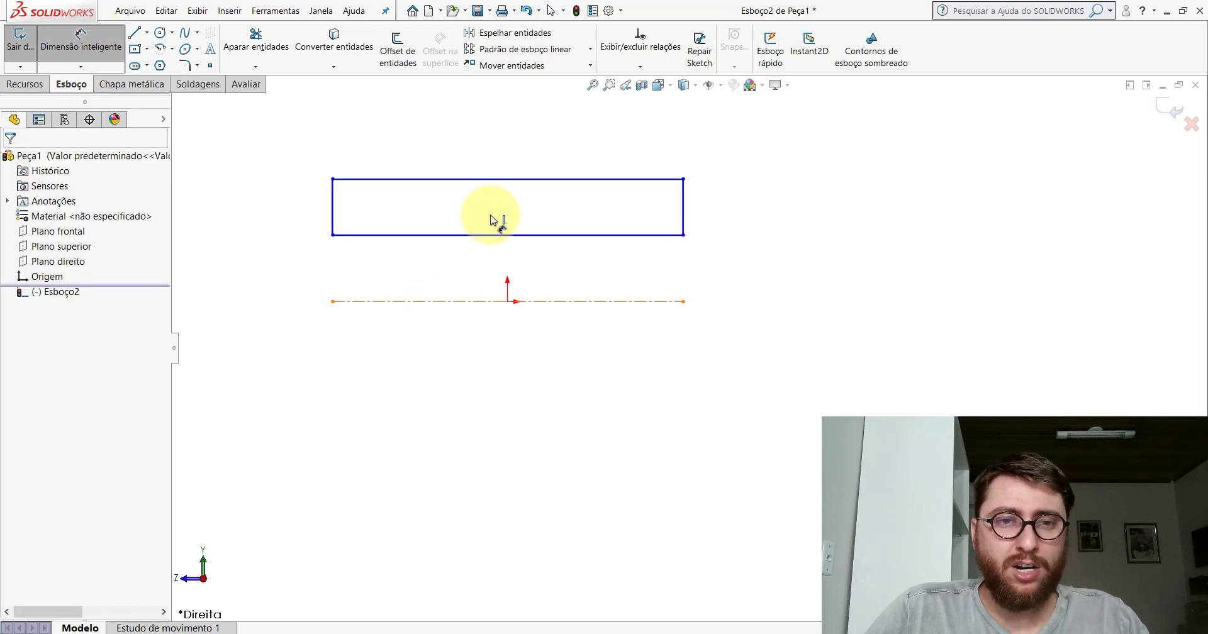
- Dimension the rectangle's top edge to a 100 mm width
{"action": "left_click", "coordinate": [507, 181]}
{"action": "left_click", "coordinate": [581, 216]}
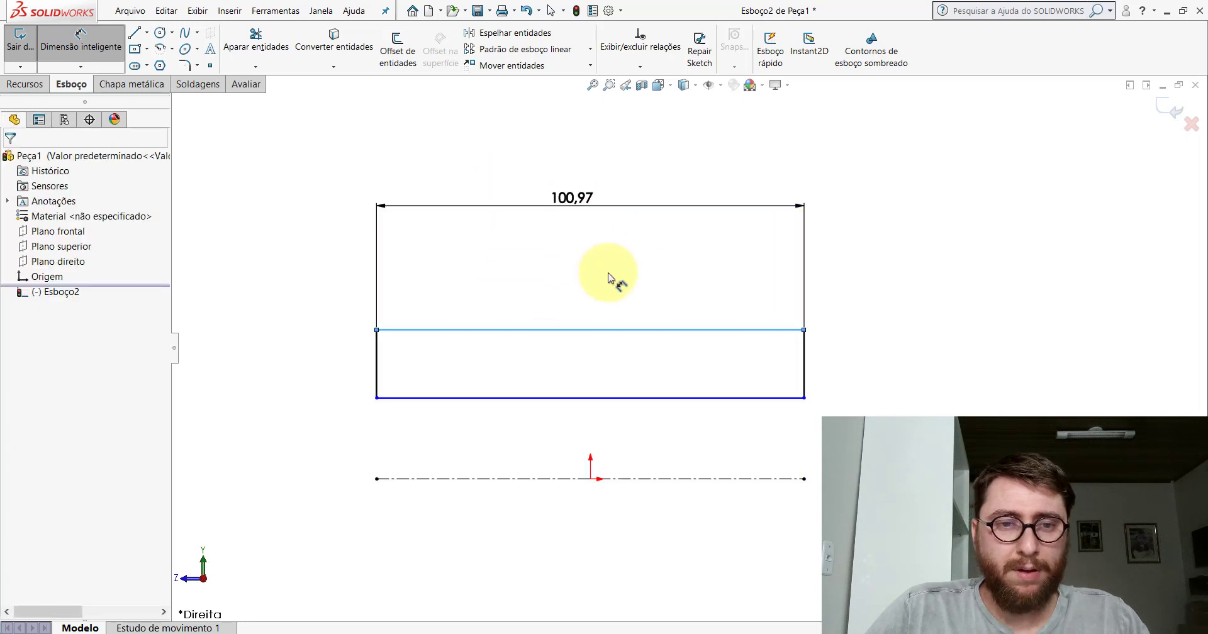
{"action": "type", "text": "100"}
{"action": "key", "text": "Return"}
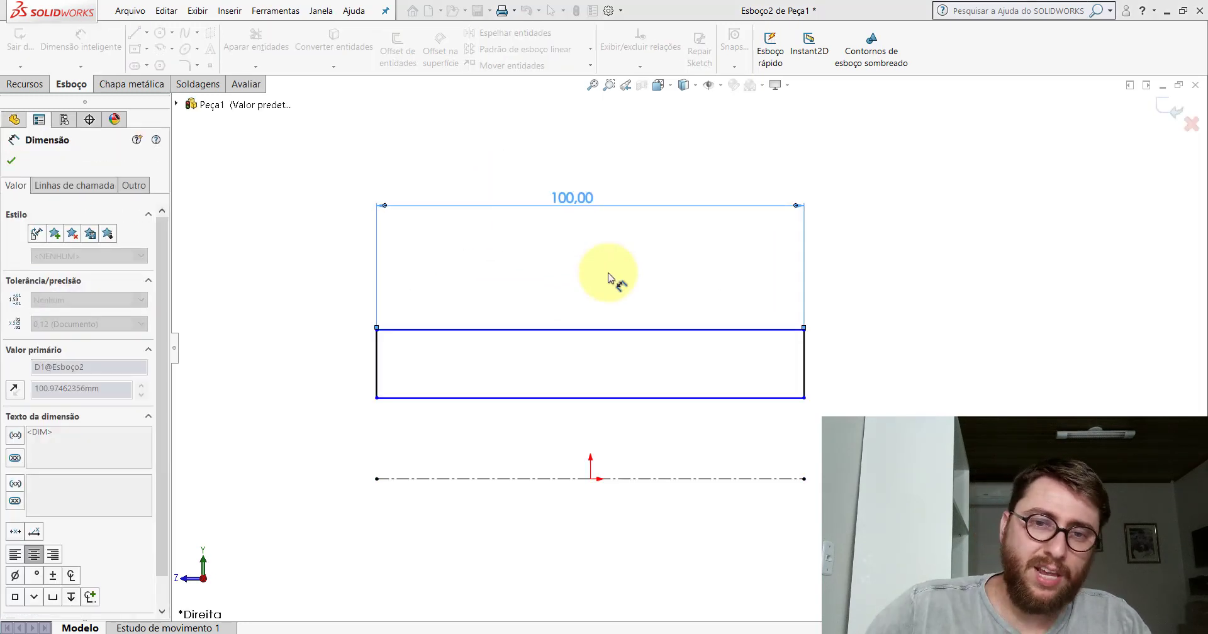
{"action": "key", "text": "Escape"}
{"action": "scroll", "coordinate": [795, 410], "scroll_direction": "up", "scroll_amount": 3}
{"action": "scroll", "coordinate": [755, 378], "scroll_direction": "down", "scroll_amount": 2}
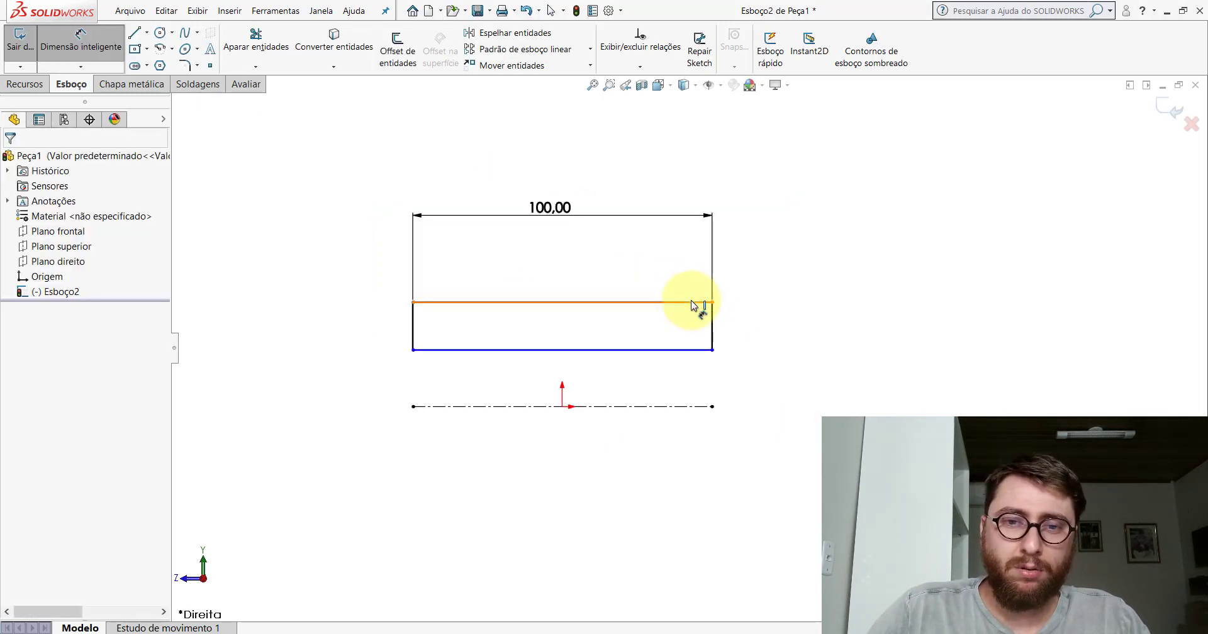
- Dimension the outer edge 50 mm from the centreline
{"action": "left_click", "coordinate": [693, 303]}
{"action": "left_click", "coordinate": [716, 406]}
{"action": "scroll", "coordinate": [723, 377], "scroll_direction": "up", "scroll_amount": 2}
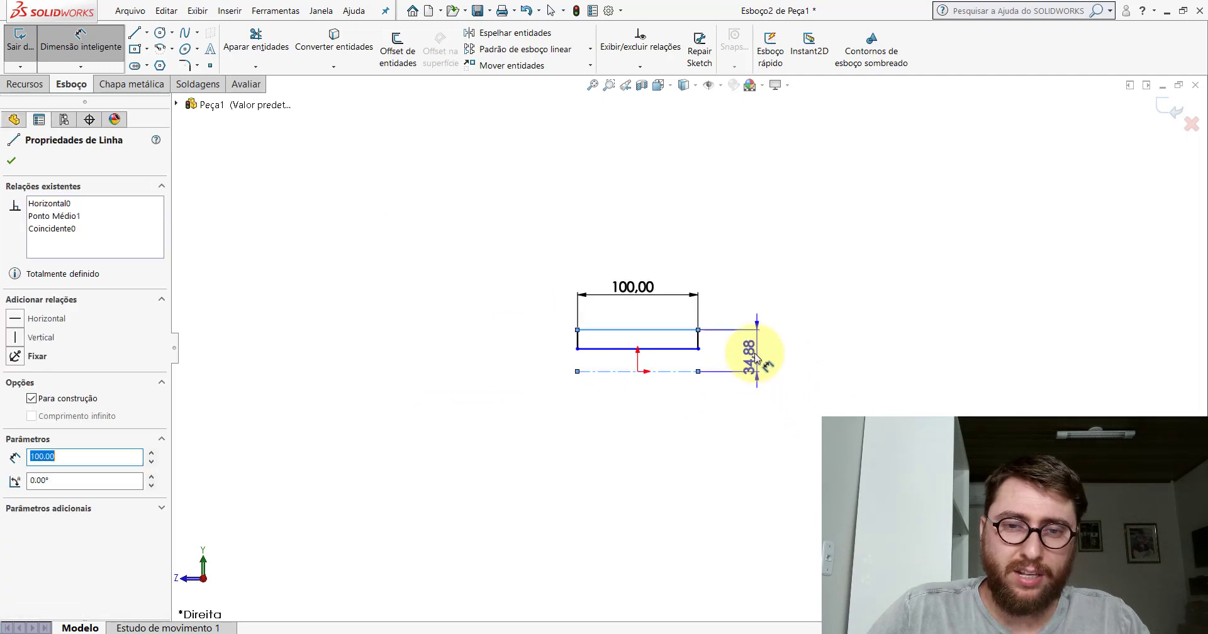
{"action": "scroll", "coordinate": [758, 351], "scroll_direction": "down", "scroll_amount": 4}
{"action": "scroll", "coordinate": [758, 356], "scroll_direction": "up", "scroll_amount": 4}
{"action": "scroll", "coordinate": [592, 409], "scroll_direction": "down", "scroll_amount": 2}
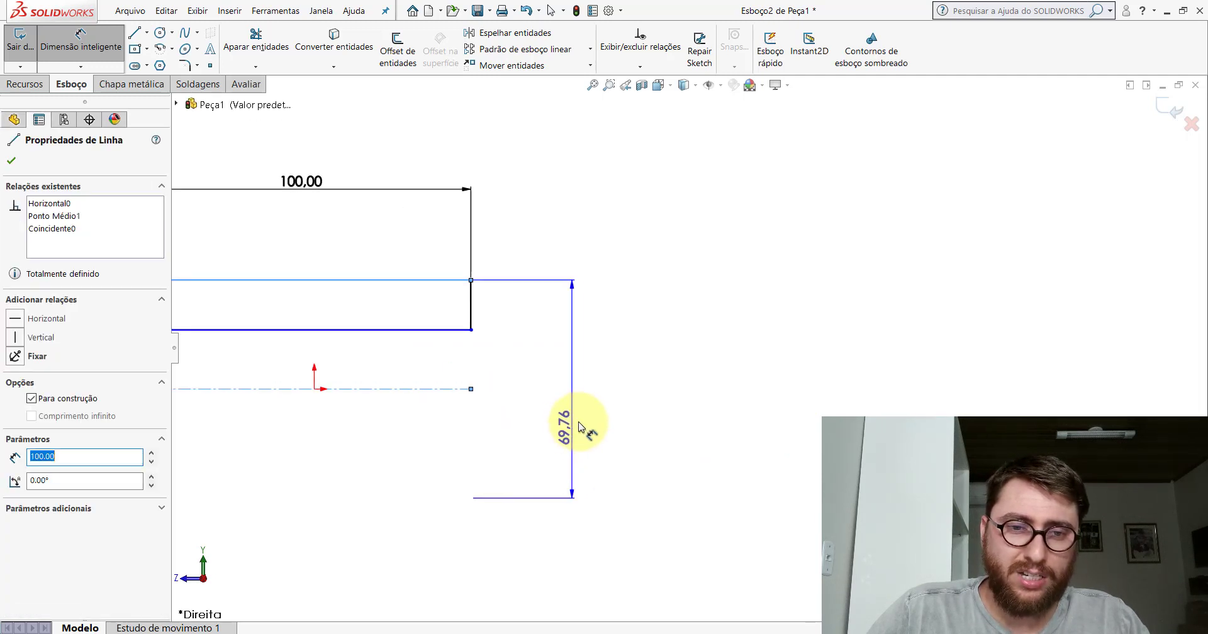
{"action": "left_click", "coordinate": [597, 435]}
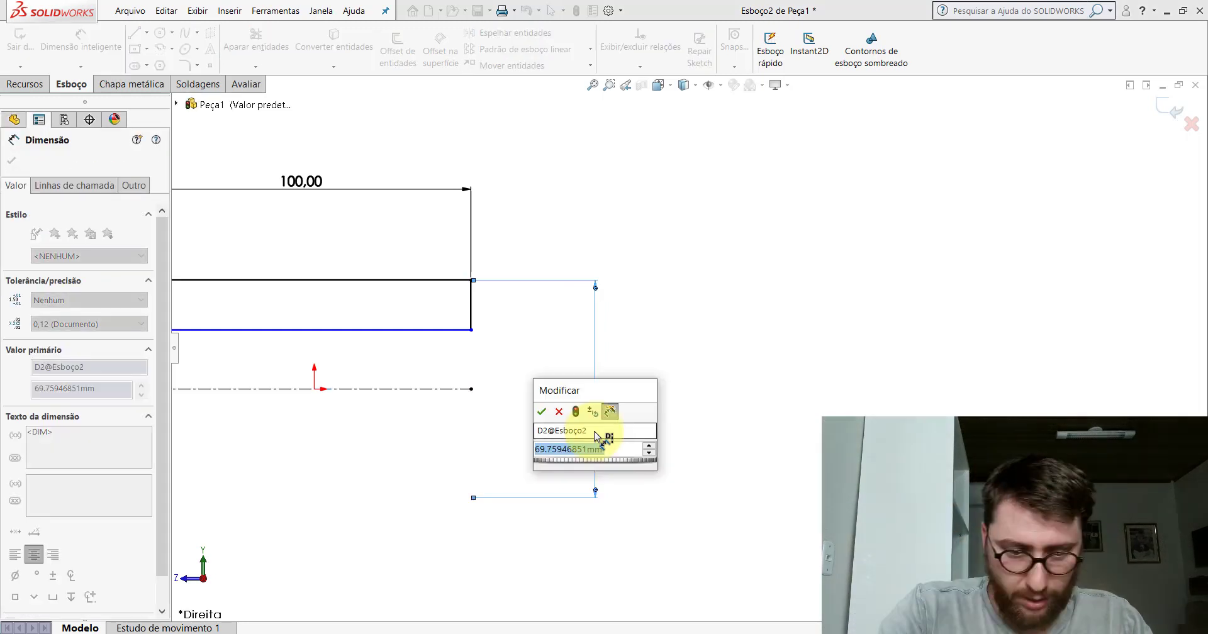
{"action": "type", "text": "50"}
{"action": "key", "text": "Return"}
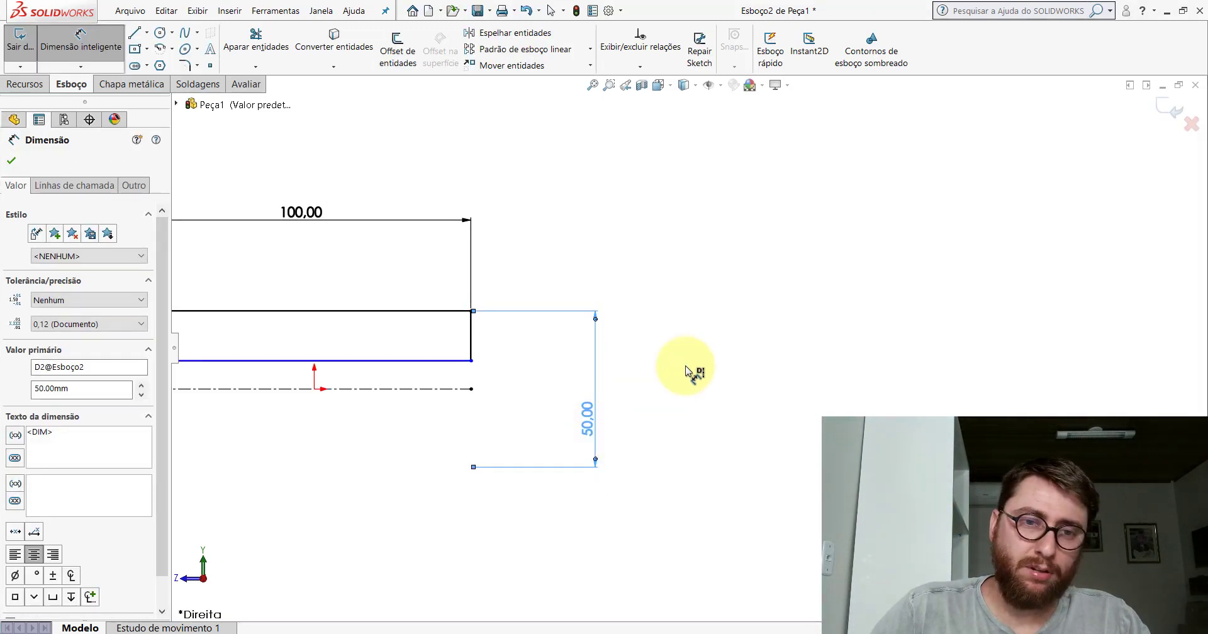
{"action": "left_click", "coordinate": [697, 370]}
- Dimension the inner edge 25 mm from the centreline
{"action": "left_click", "coordinate": [464, 360]}
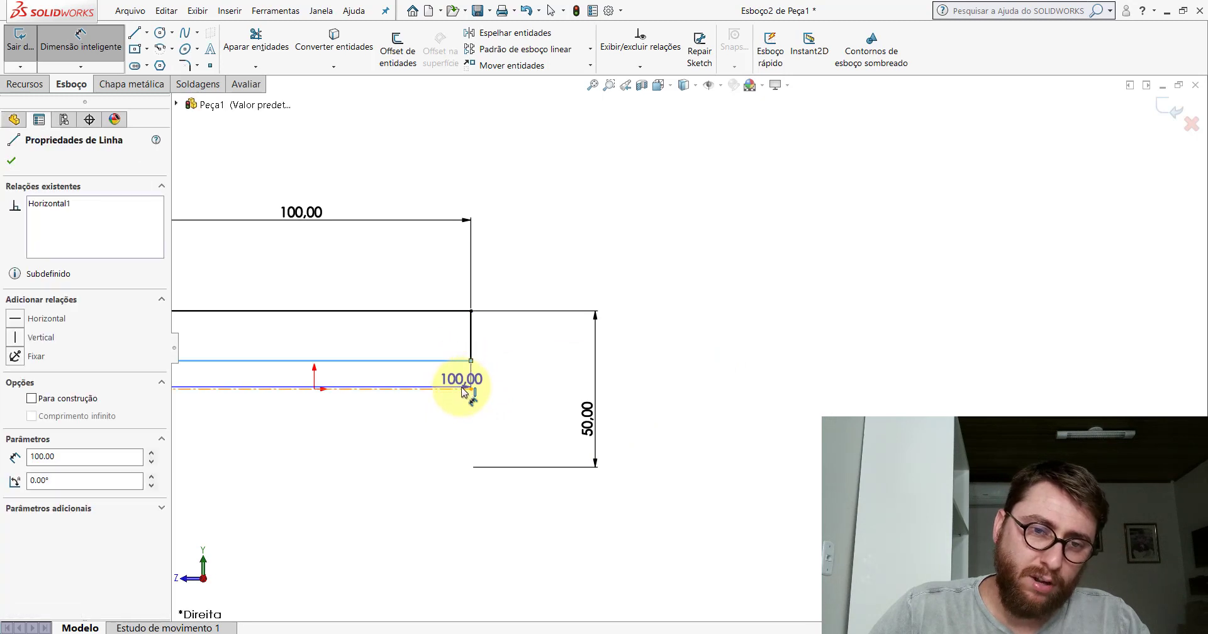
{"action": "left_click", "coordinate": [465, 389]}
{"action": "left_click", "coordinate": [542, 443]}
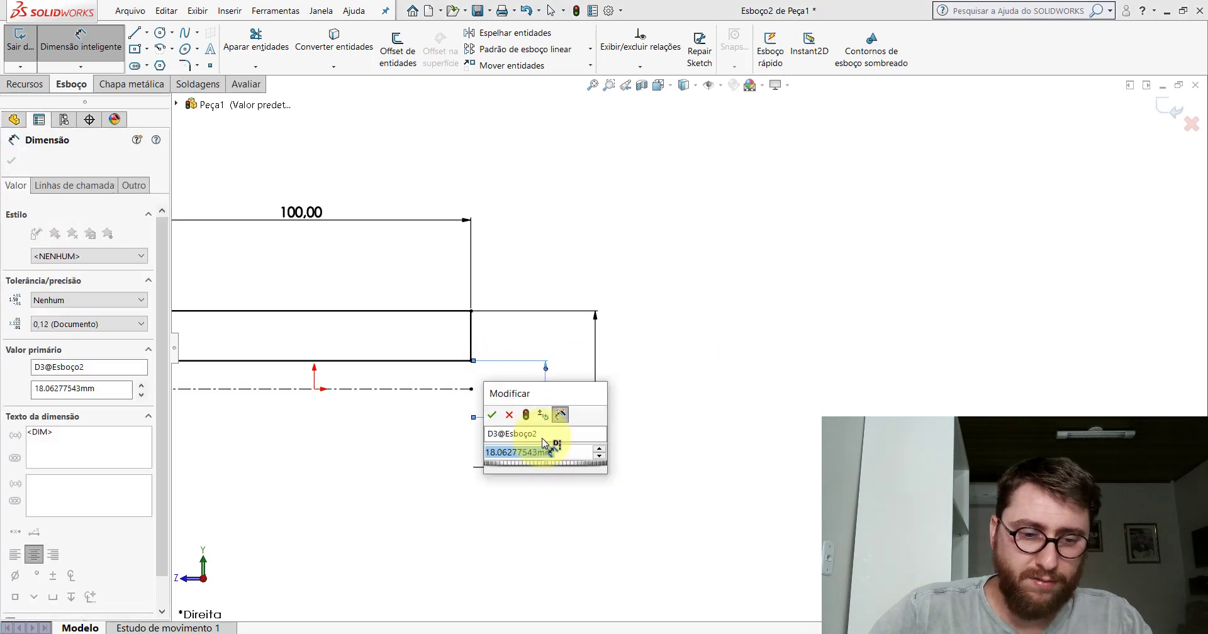
{"action": "type", "text": "25"}
{"action": "key", "text": "Return"}
{"action": "key", "text": "Escape"}
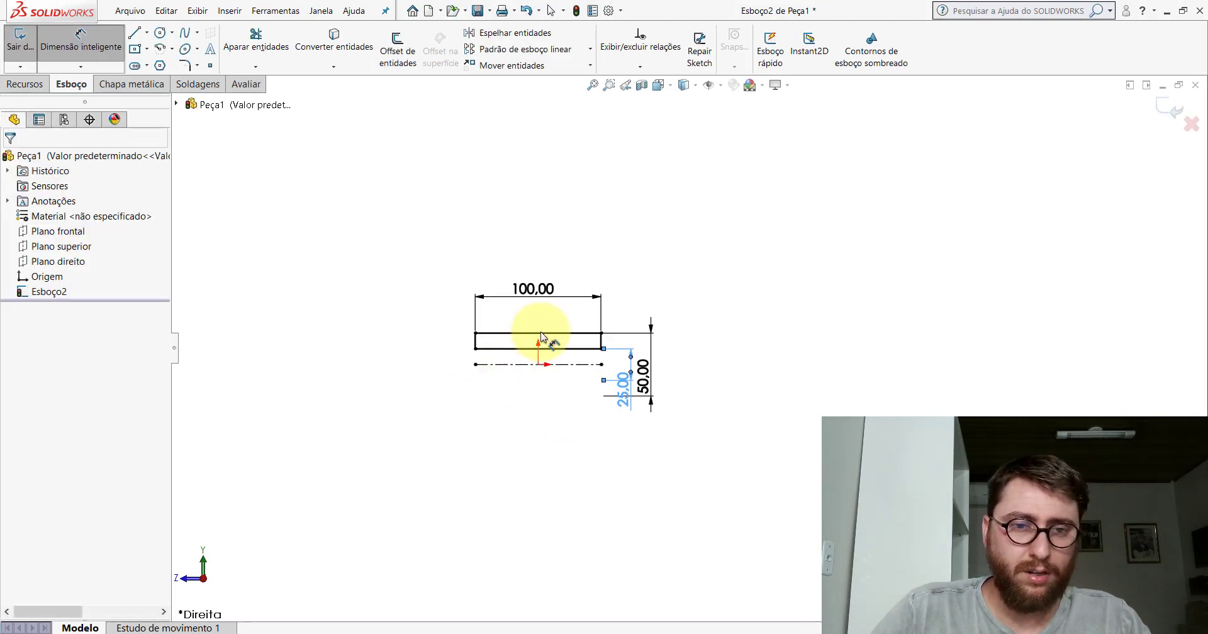
{"action": "key", "text": "Escape"}
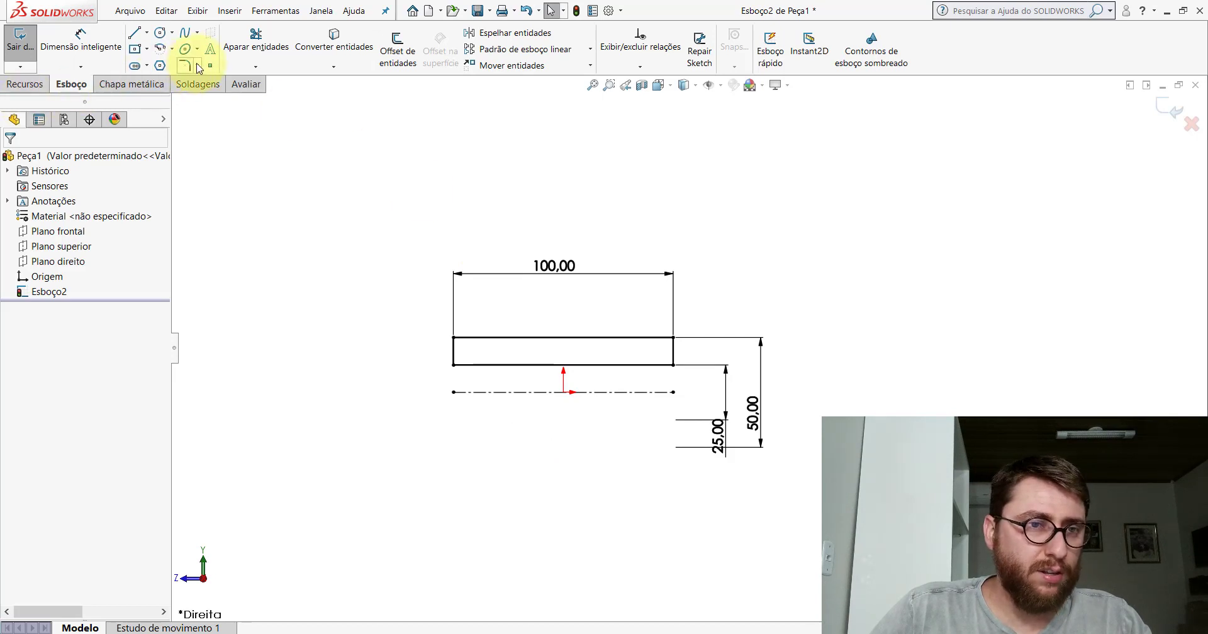
- Add equal-distance 2 mm sketch chamfers to the profile's top-left and top-right corners
{"action": "left_click", "coordinate": [198, 67]}
{"action": "left_click", "coordinate": [212, 82]}
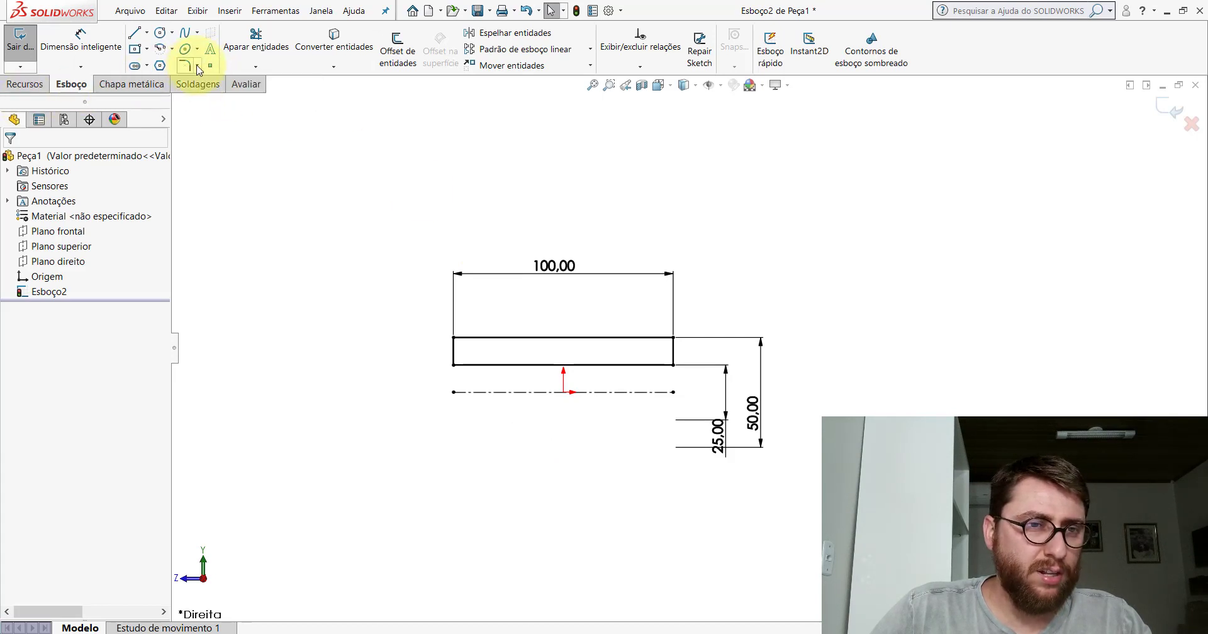
{"action": "left_click", "coordinate": [198, 66]}
{"action": "left_click", "coordinate": [216, 76]}
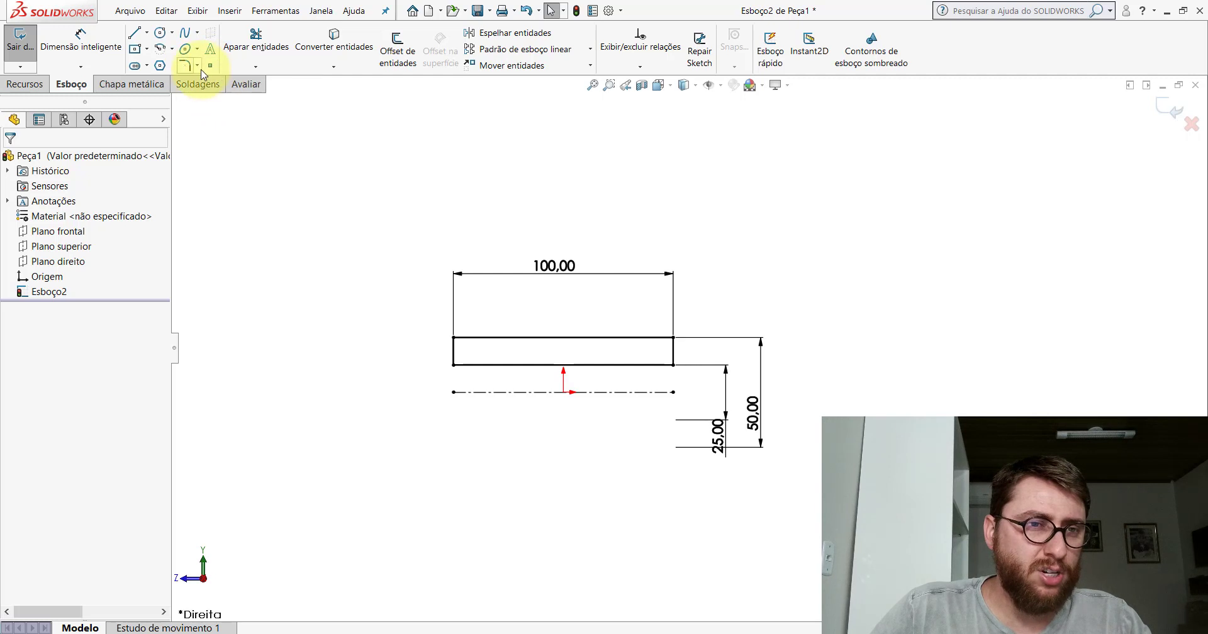
{"action": "left_click", "coordinate": [197, 67]}
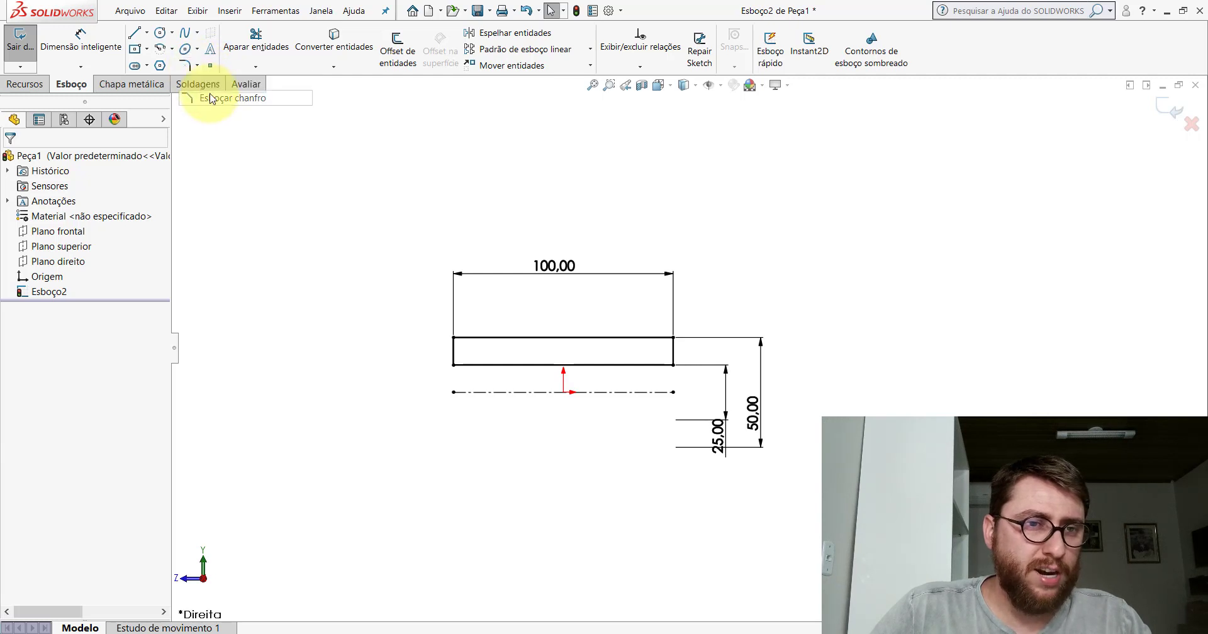
{"action": "left_click", "coordinate": [215, 95]}
{"action": "type", "text": "2"}
{"action": "scroll", "coordinate": [472, 331], "scroll_direction": "down", "scroll_amount": 3}
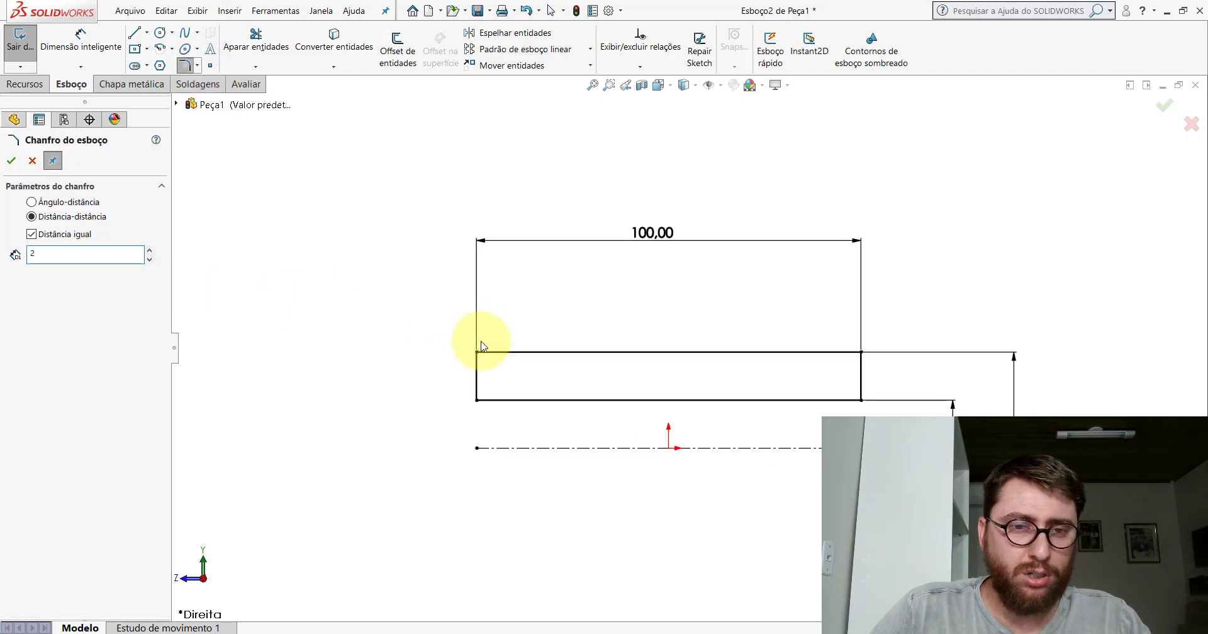
{"action": "left_click", "coordinate": [477, 352]}
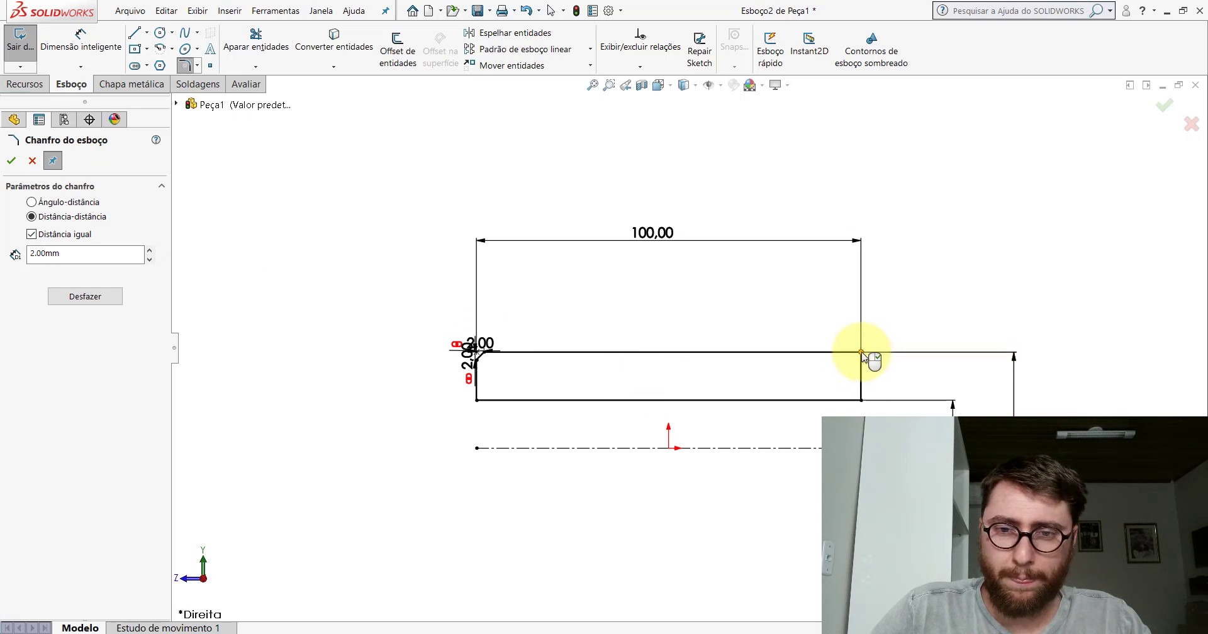
{"action": "left_click", "coordinate": [862, 352]}
{"action": "left_click", "coordinate": [11, 160]}
{"action": "scroll", "coordinate": [688, 348], "scroll_direction": "up", "scroll_amount": 5}
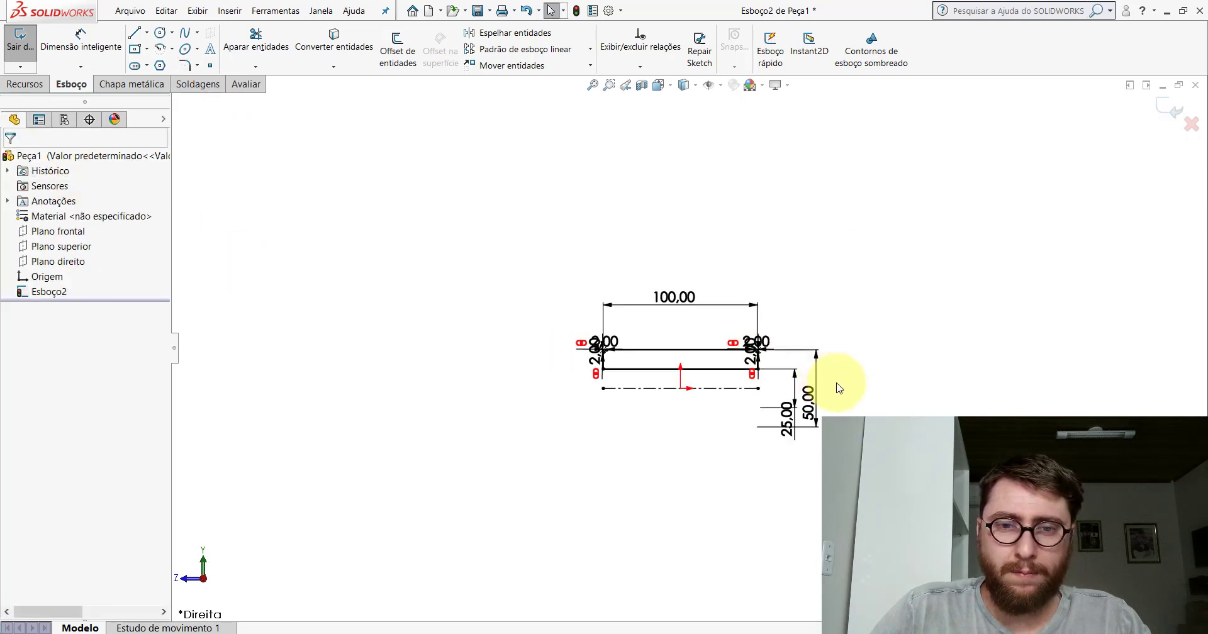
{"action": "mouse_move", "coordinate": [690, 273]}
{"action": "middle_mouse_down"}
{"action": "mouse_move", "coordinate": [747, 340]}
{"action": "mouse_move", "coordinate": [477, 315]}
{"action": "middle_mouse_up"}
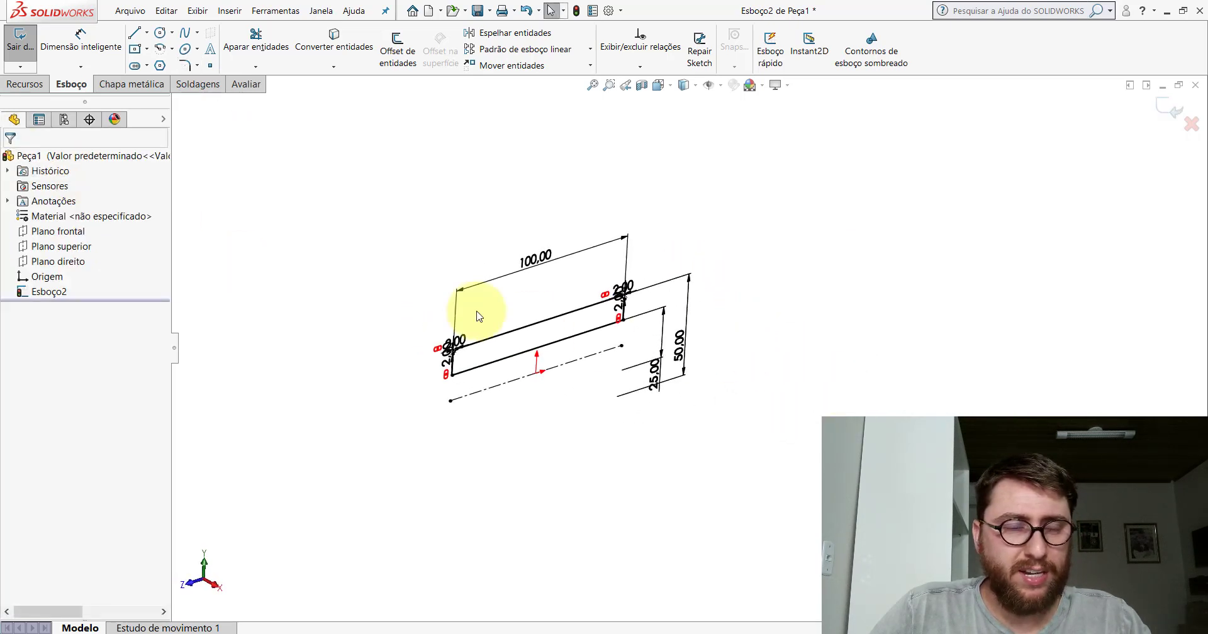
- Revolve Esboço2 a full 360° about the centreline Linha1 into a hollow tube
{"action": "left_click", "coordinate": [28, 86]}
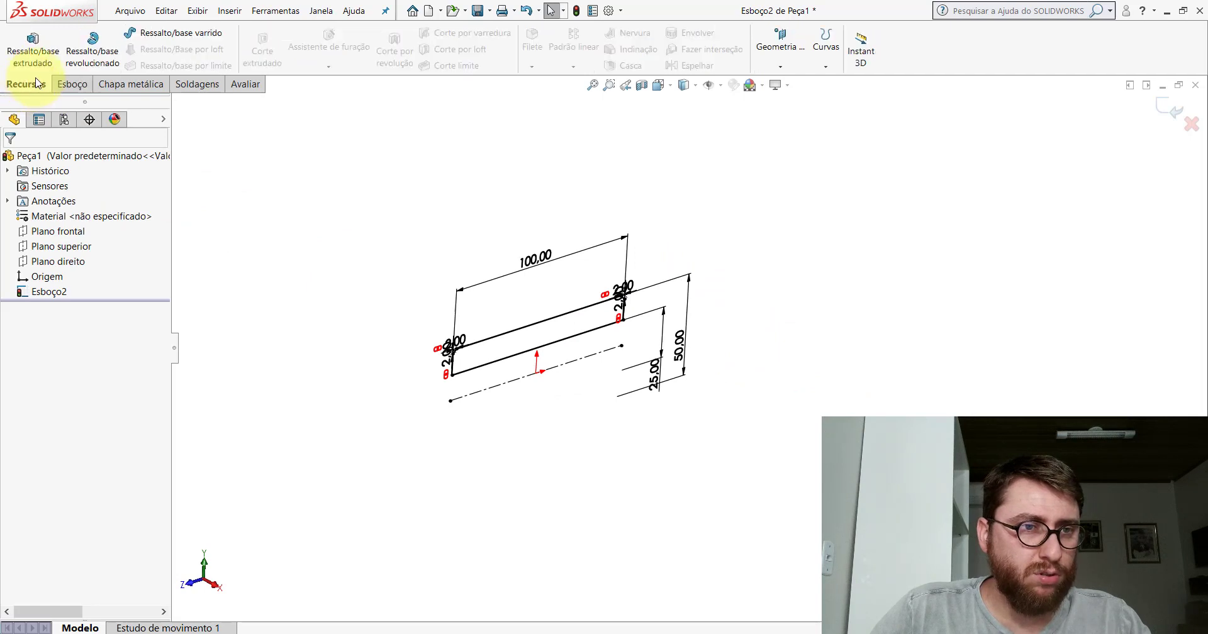
{"action": "left_click", "coordinate": [92, 47]}
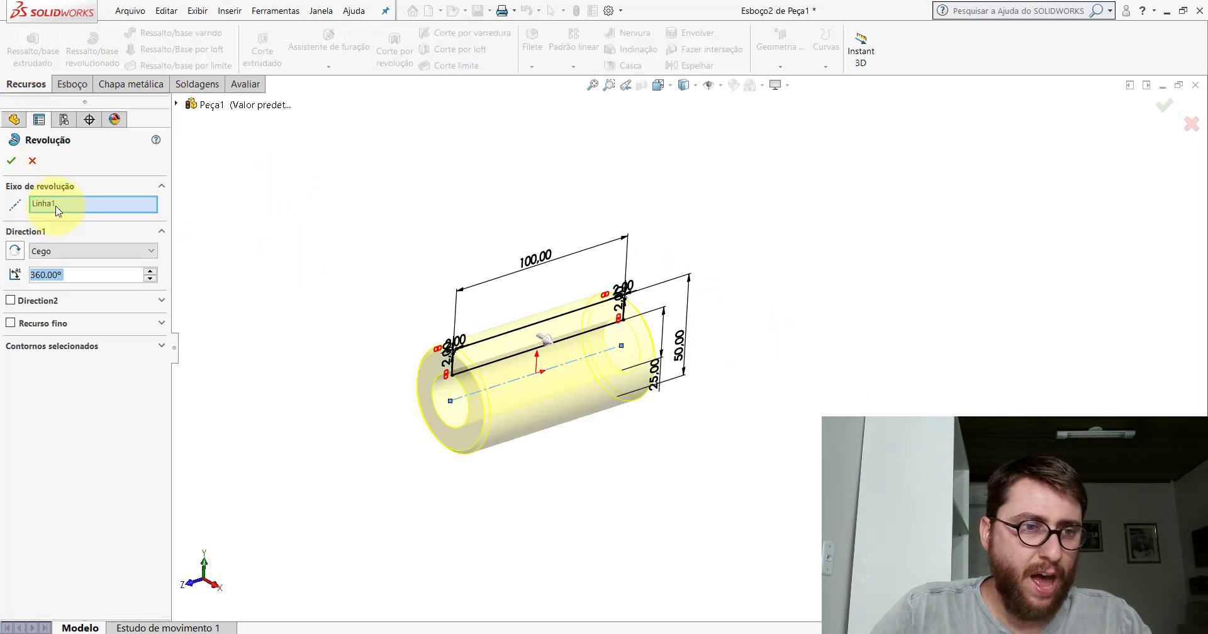
{"action": "middle_click_drag", "start_coordinate": [612, 413], "coordinate": [554, 368]}
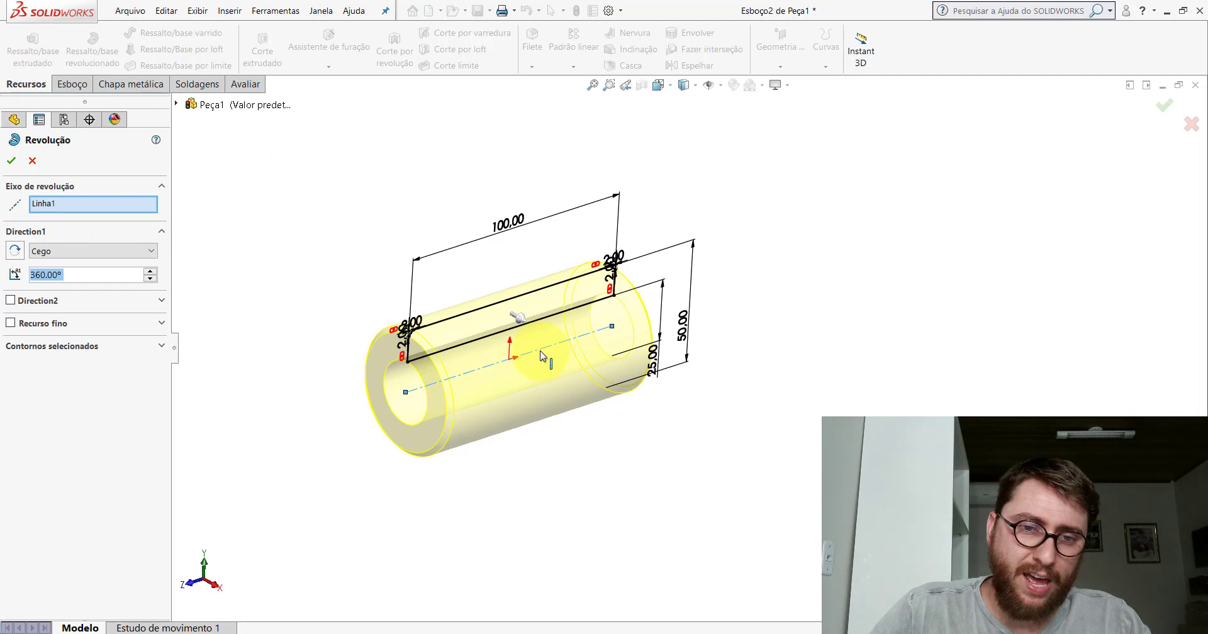
{"action": "left_click", "coordinate": [539, 352]}
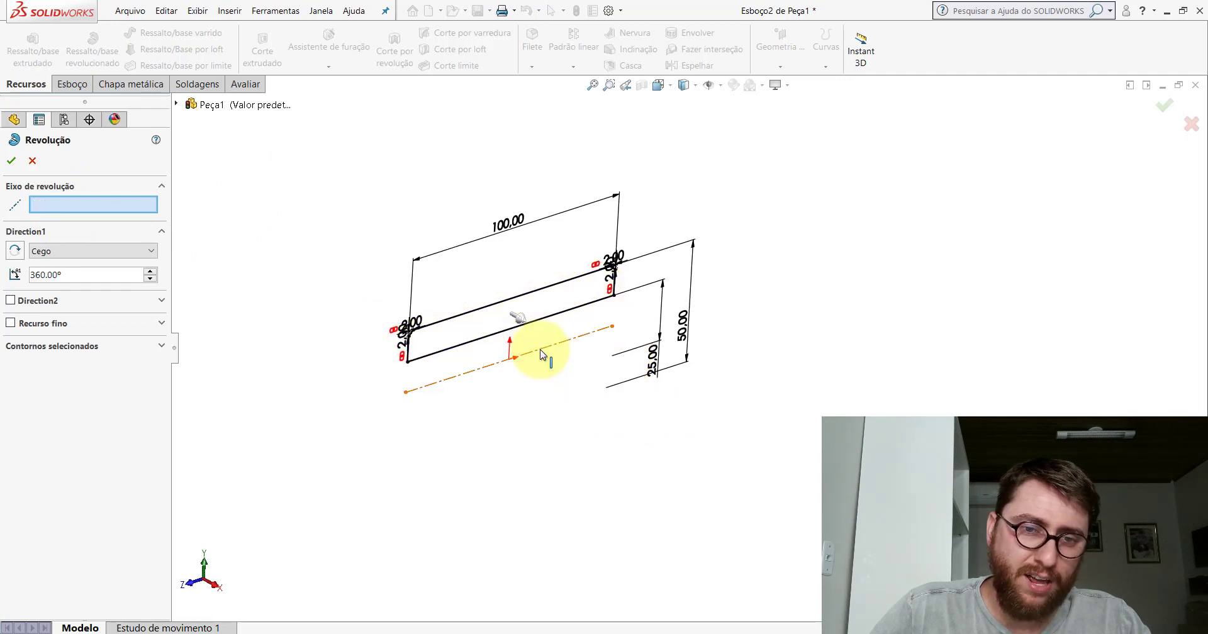
{"action": "left_click", "coordinate": [541, 354]}
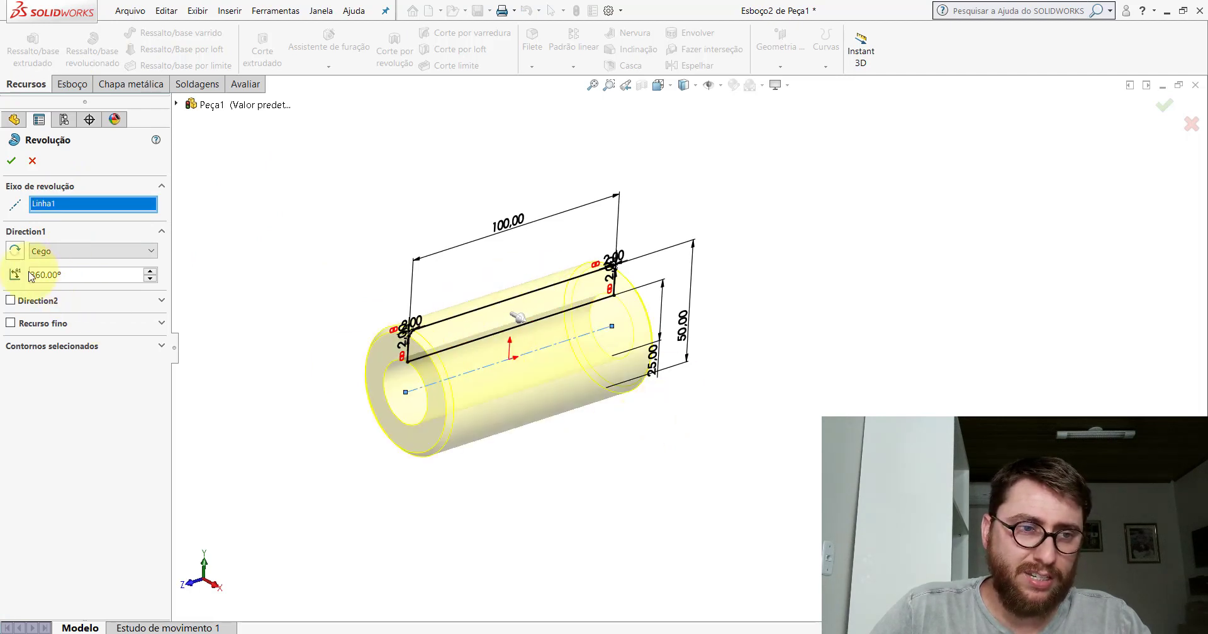
{"action": "left_click", "coordinate": [12, 161]}
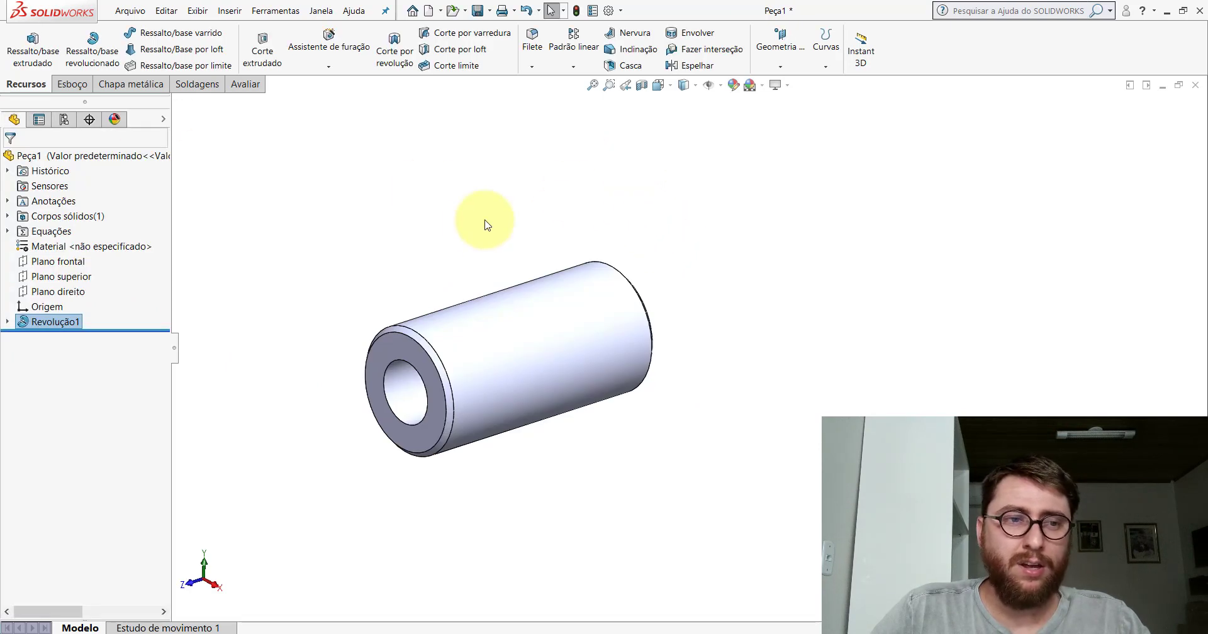
- Assign AISI 1020 steel from the Aço materials, then return to isometric view
{"action": "right_click", "coordinate": [74, 245]}
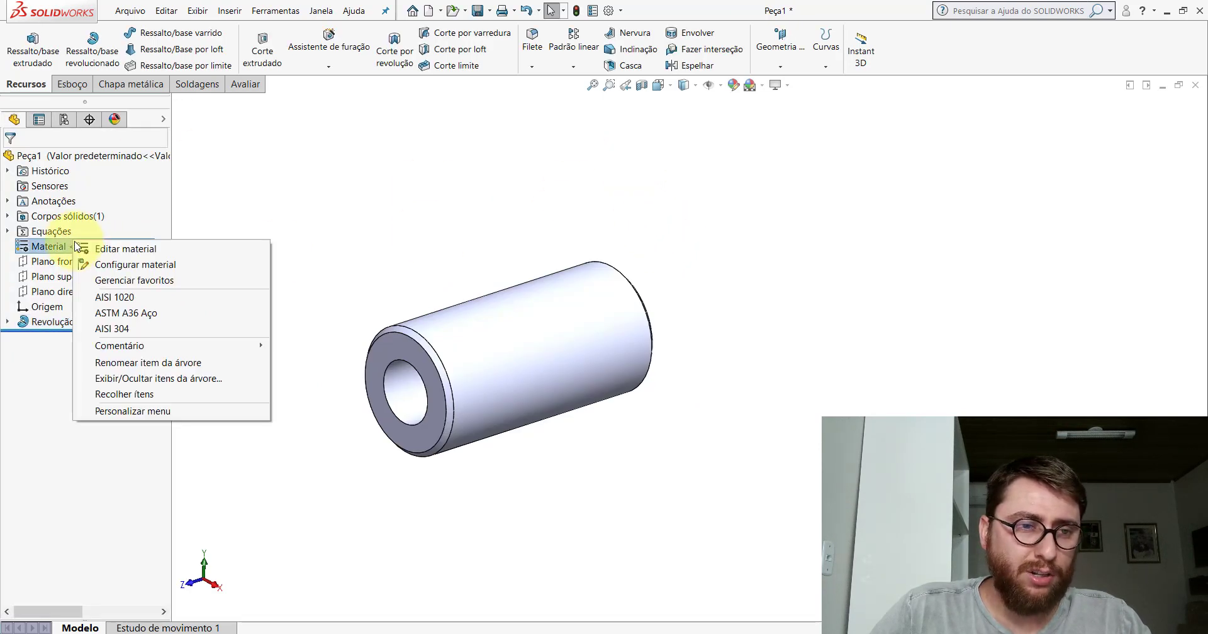
{"action": "left_click", "coordinate": [101, 249]}
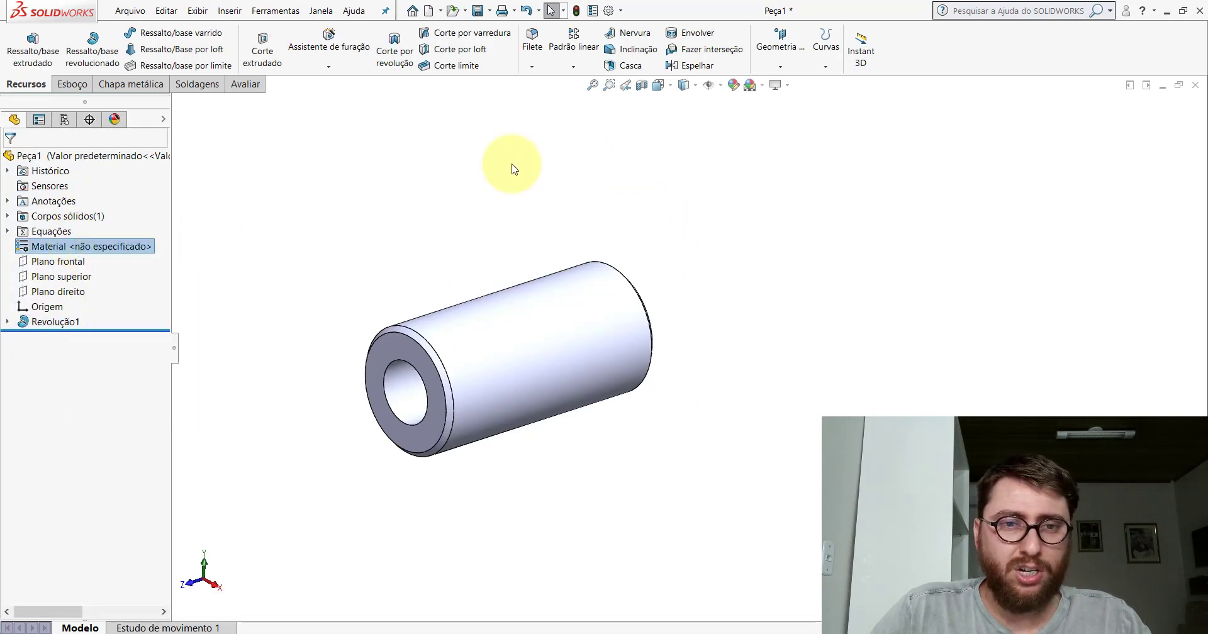
{"action": "left_click", "coordinate": [326, 310]}
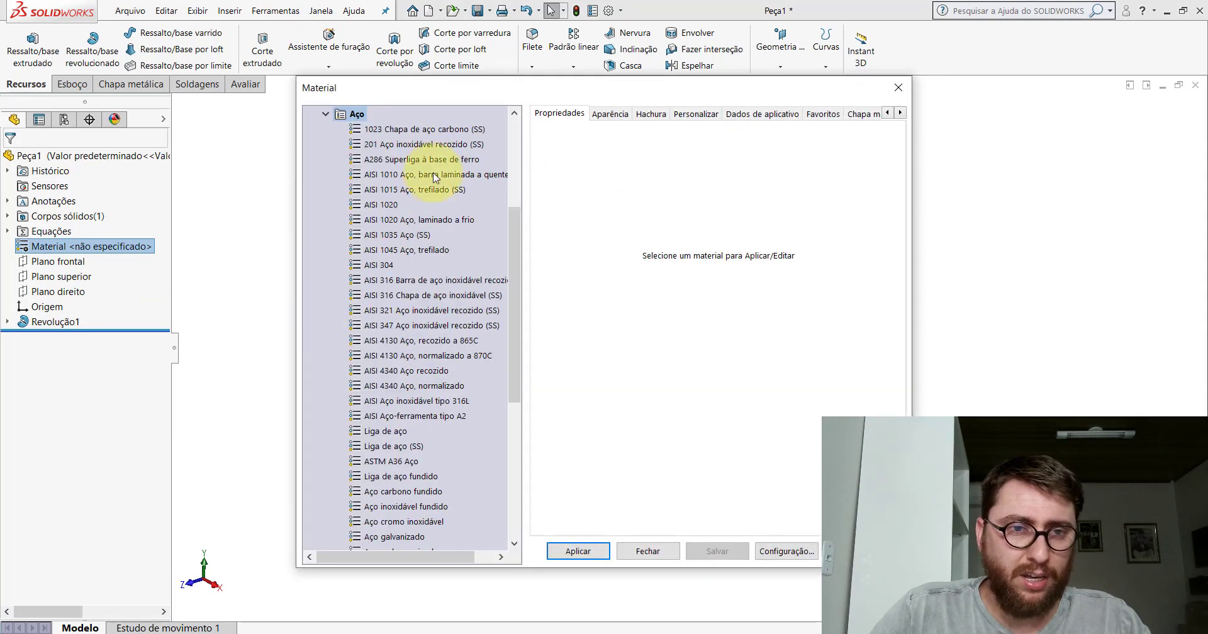
{"action": "left_click", "coordinate": [380, 206]}
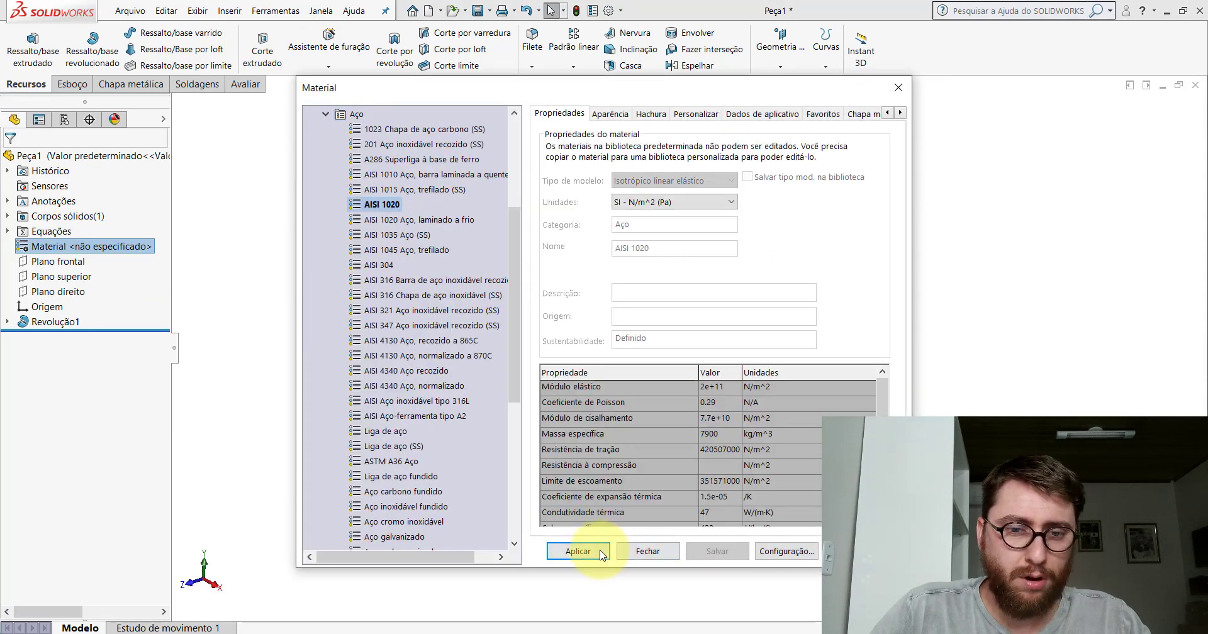
{"action": "left_click", "coordinate": [578, 551]}
{"action": "left_click", "coordinate": [648, 551]}
{"action": "left_click", "coordinate": [659, 85]}
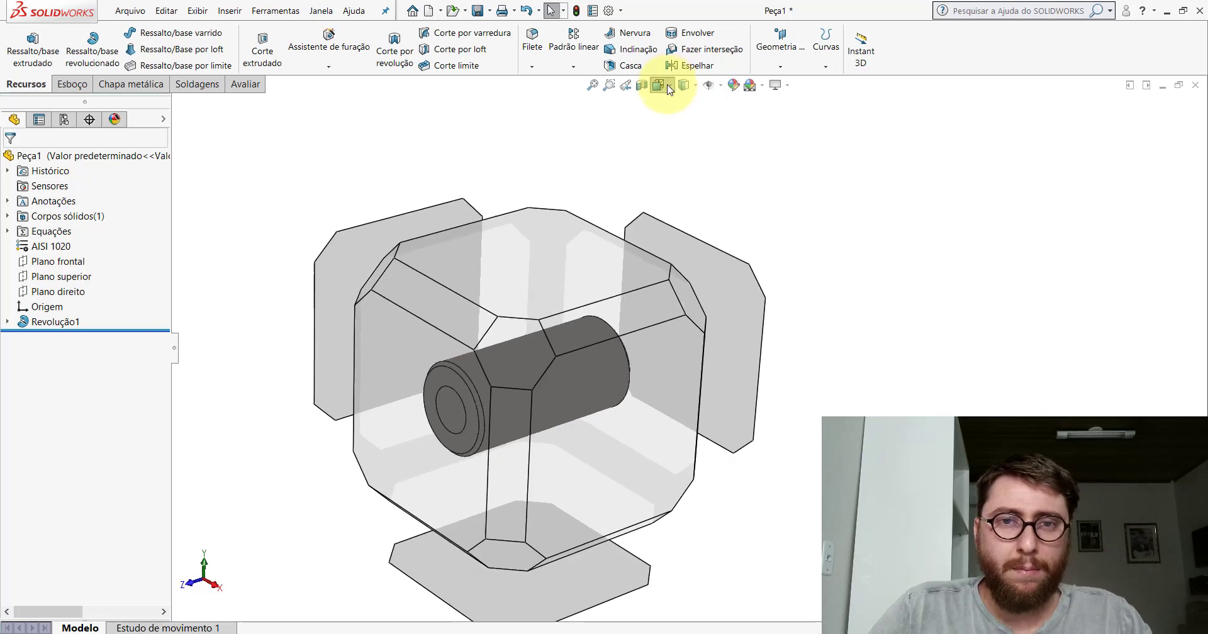
{"action": "left_click", "coordinate": [715, 148]}
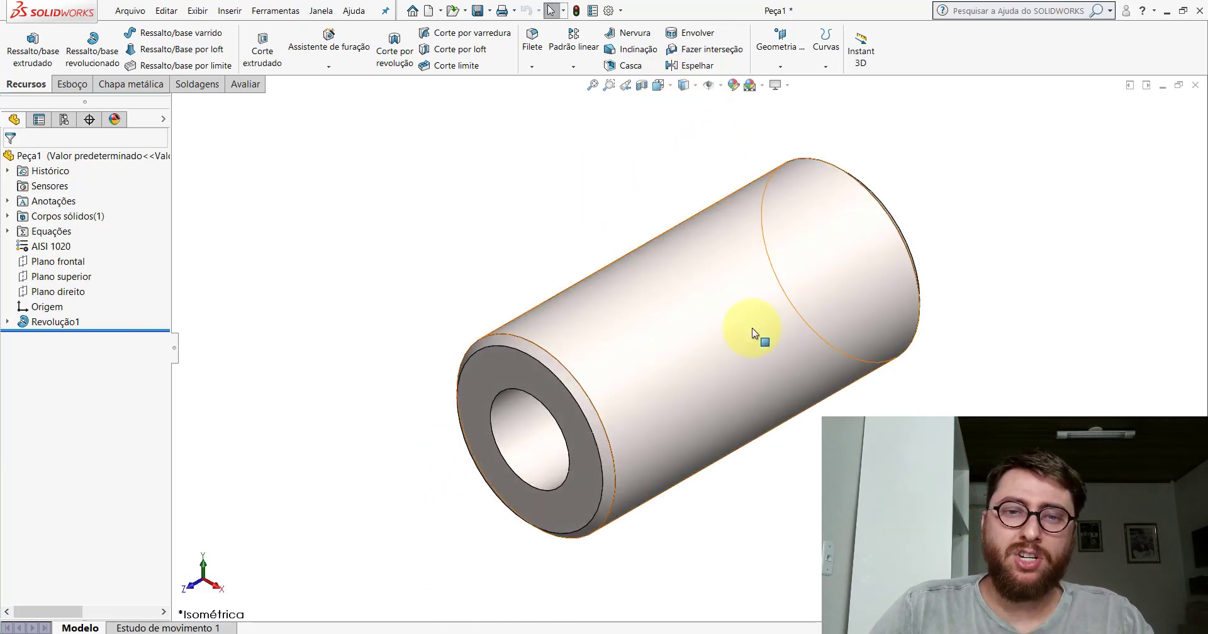
- Inspect Plano direito and the tube's outer face, then start a new reference plane
{"action": "scroll", "coordinate": [747, 326], "scroll_direction": "up", "scroll_amount": 2}
{"action": "scroll", "coordinate": [698, 345], "scroll_direction": "down", "scroll_amount": 1}
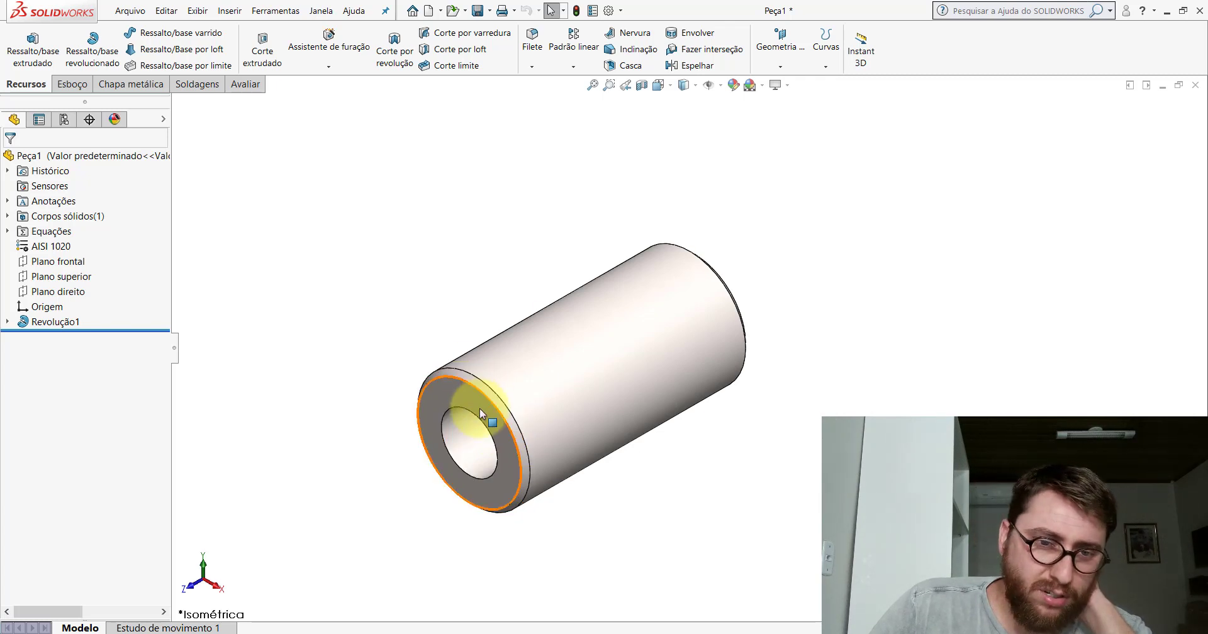
{"action": "scroll", "coordinate": [503, 375], "scroll_direction": "down", "scroll_amount": 3}
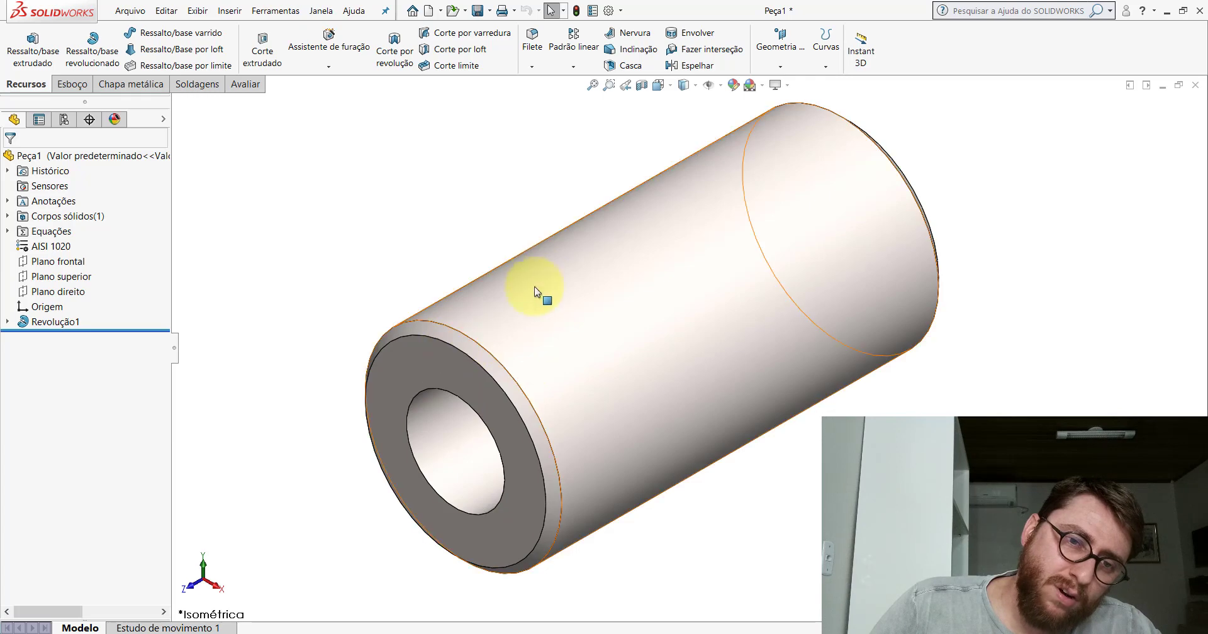
{"action": "left_click", "coordinate": [58, 292]}
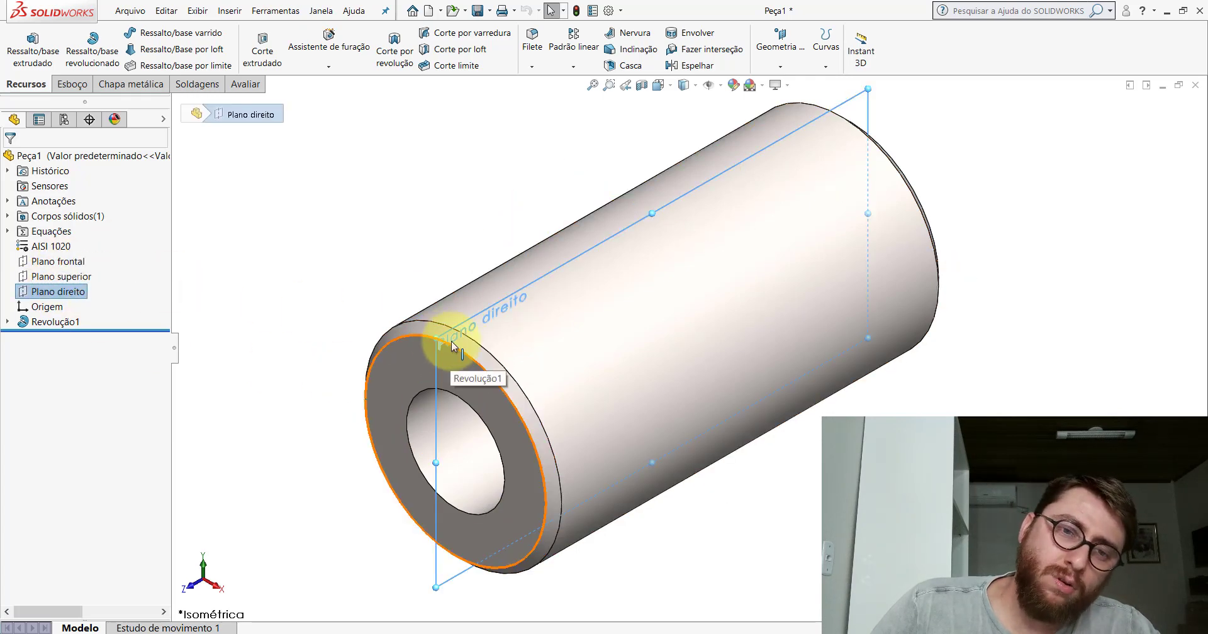
{"action": "left_click", "coordinate": [406, 233]}
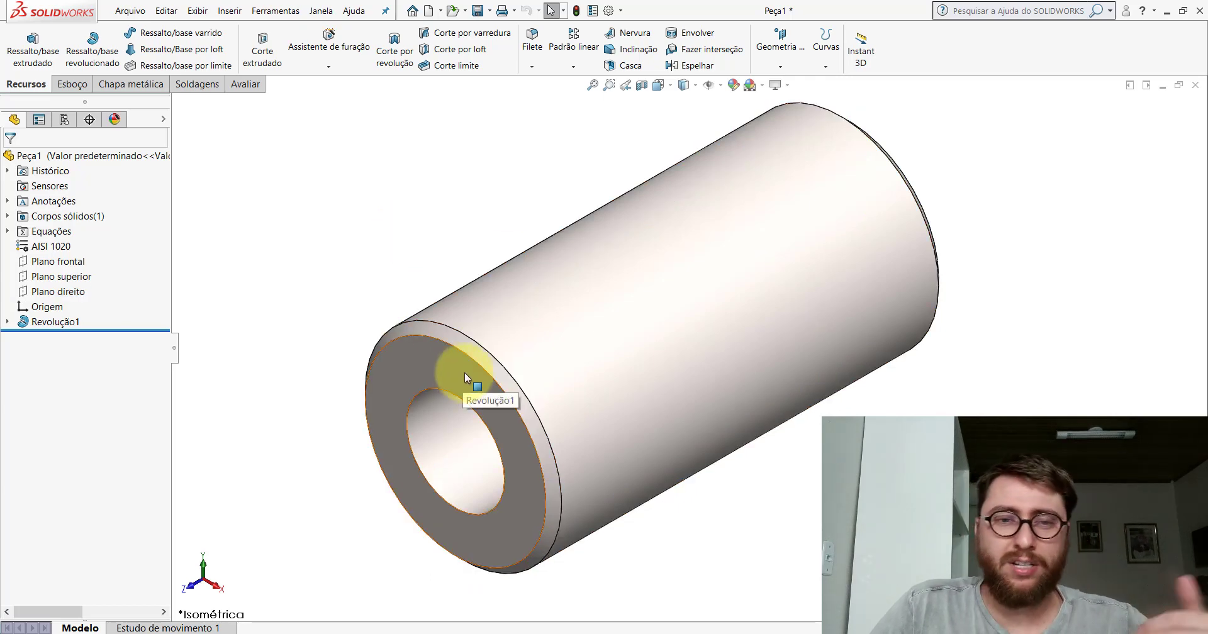
{"action": "left_click", "coordinate": [599, 332]}
{"action": "scroll", "coordinate": [614, 320], "scroll_direction": "up", "scroll_amount": 1}
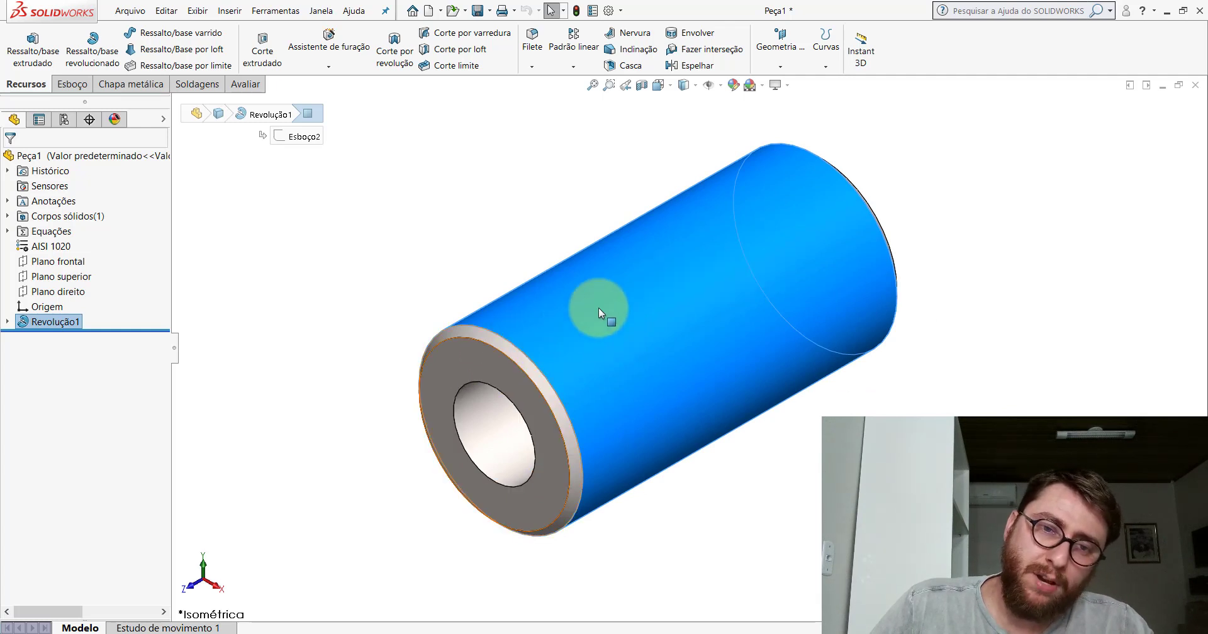
{"action": "left_click", "coordinate": [485, 220]}
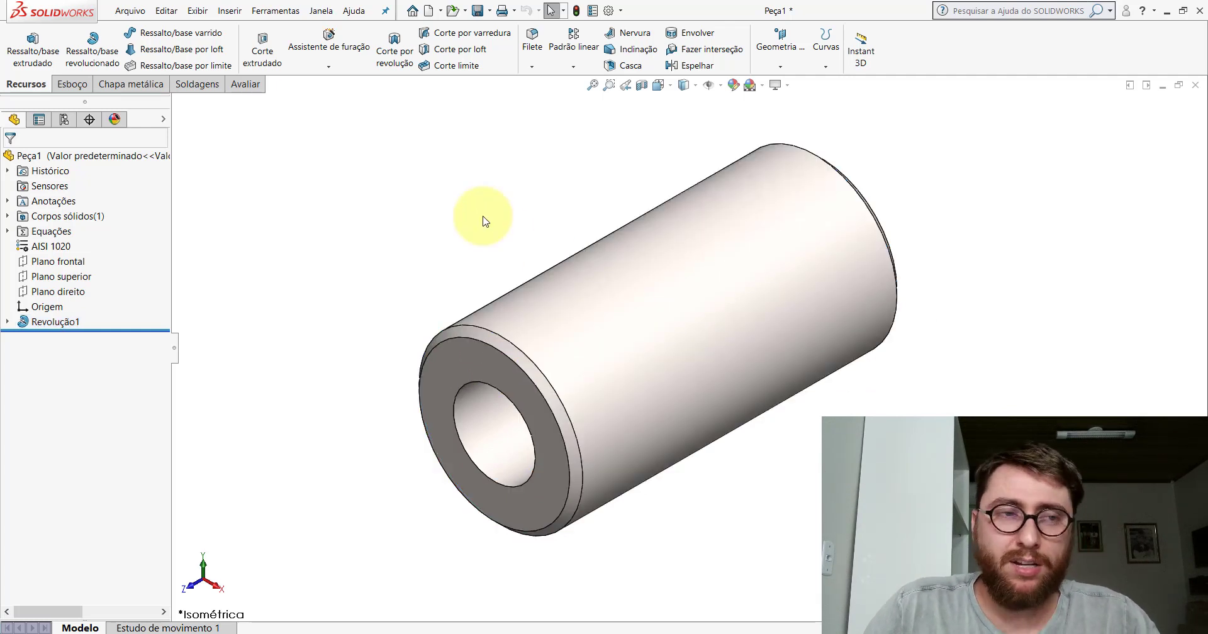
{"action": "left_click", "coordinate": [780, 65]}
{"action": "left_click", "coordinate": [784, 83]}
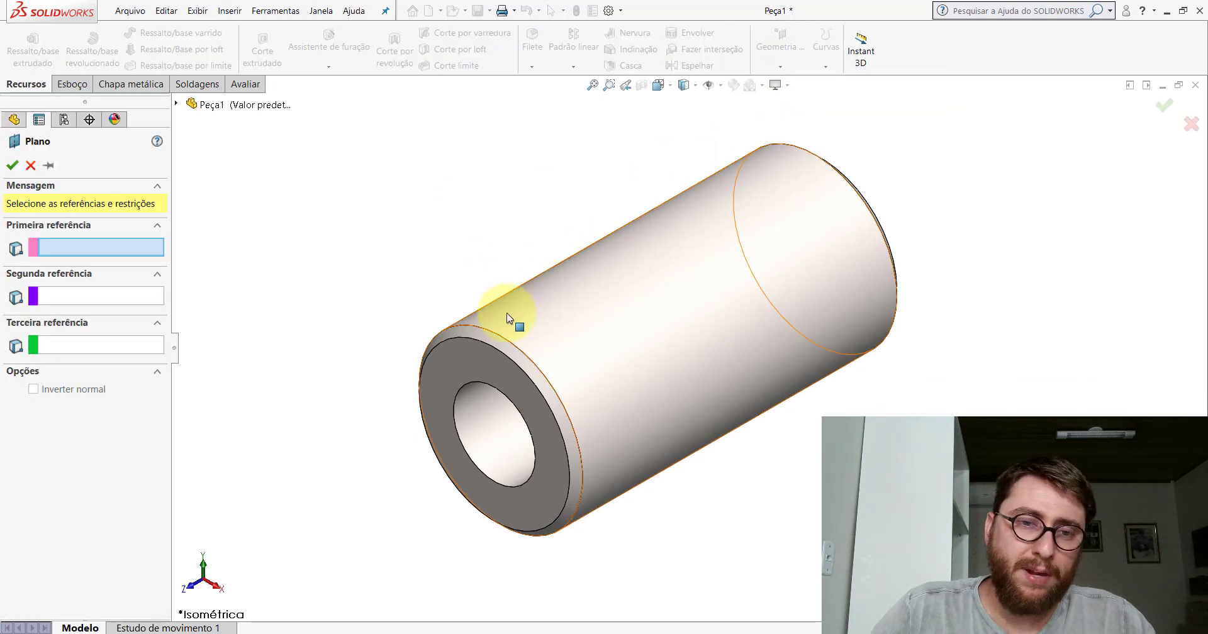
- Create Plano1 offset 20 mm from the tube's end face, flipped into the tube
{"action": "left_click", "coordinate": [474, 353]}
{"action": "type", "text": "20"}
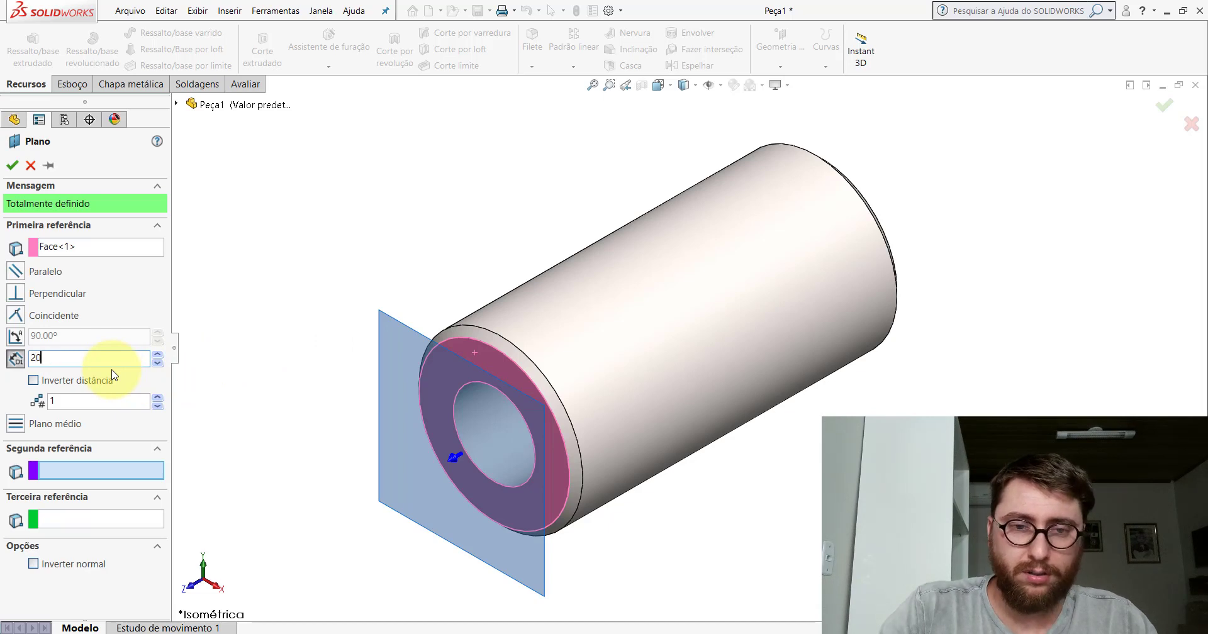
{"action": "key", "text": "Return"}
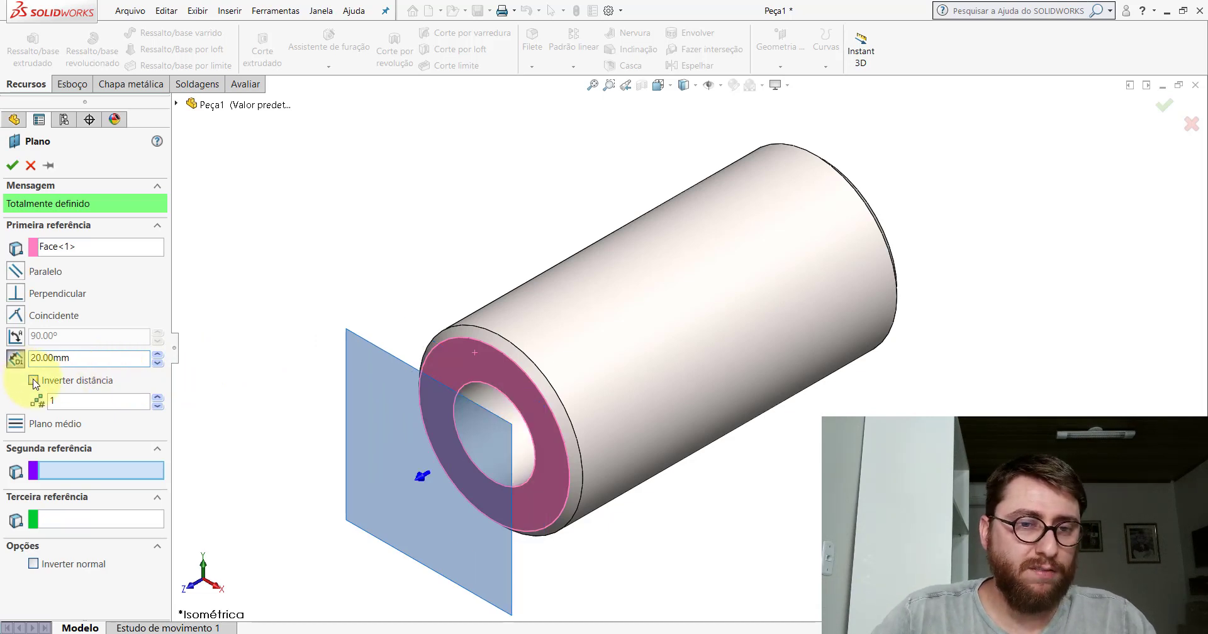
{"action": "left_click", "coordinate": [34, 380]}
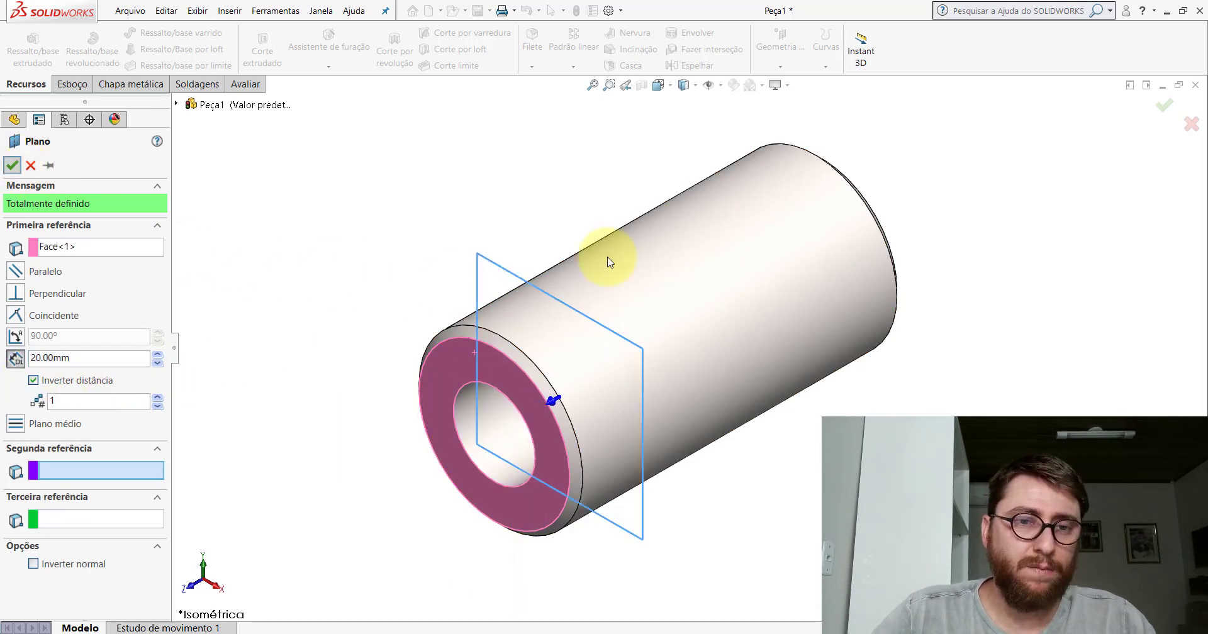
{"action": "key", "text": "Return"}
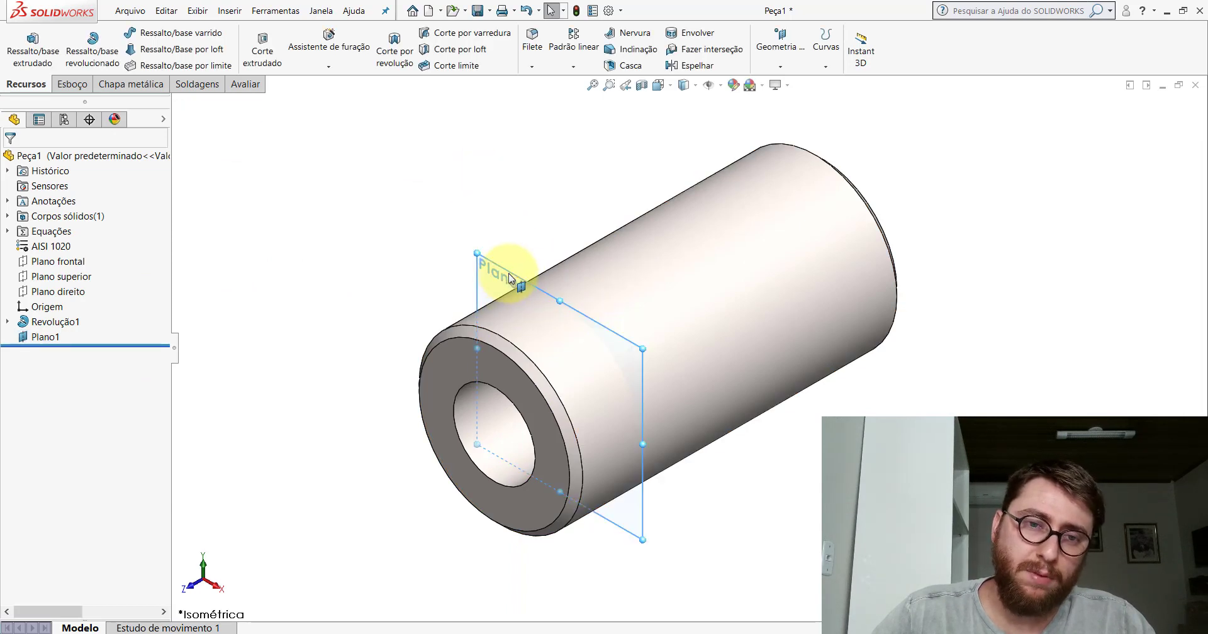
- Select Plano1, check its visibility and options, and reselect it
{"action": "left_click", "coordinate": [467, 345]}
{"action": "left_click", "coordinate": [380, 260]}
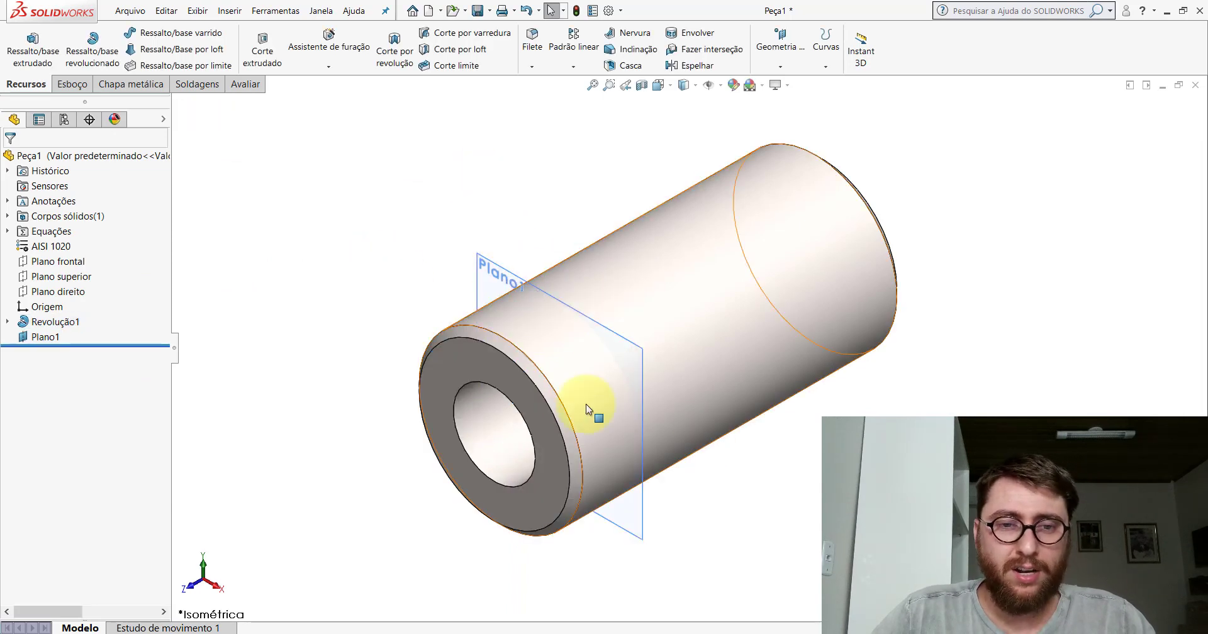
{"action": "left_click", "coordinate": [507, 270]}
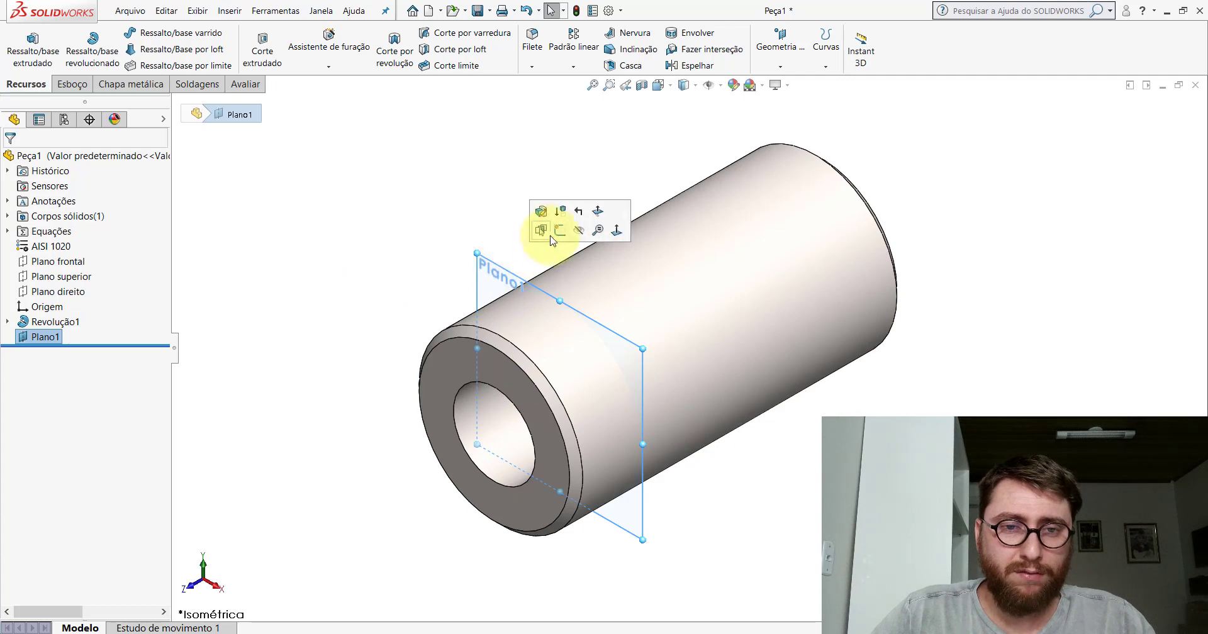
{"action": "left_click", "coordinate": [483, 205]}
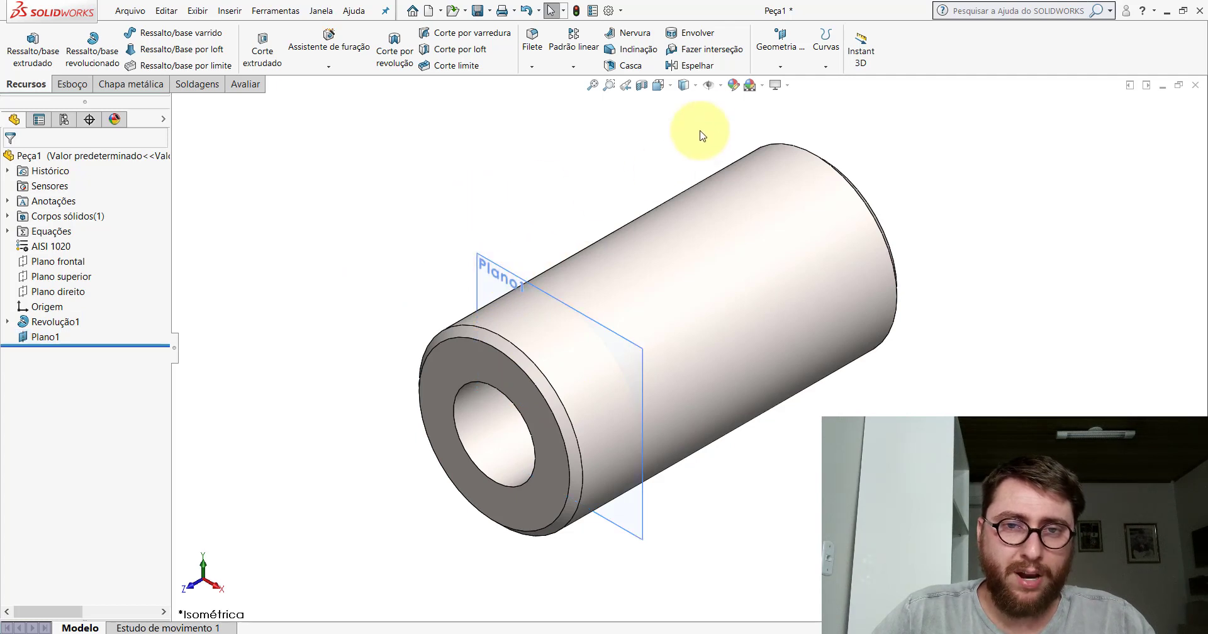
{"action": "left_click", "coordinate": [709, 84]}
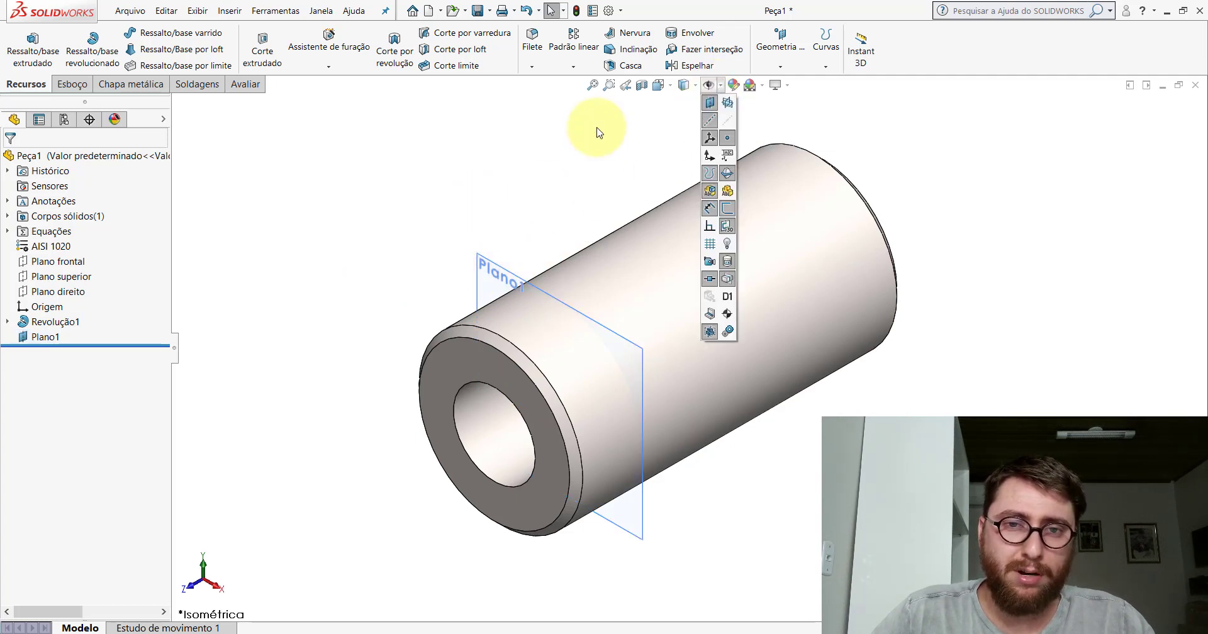
{"action": "right_click", "coordinate": [44, 340]}
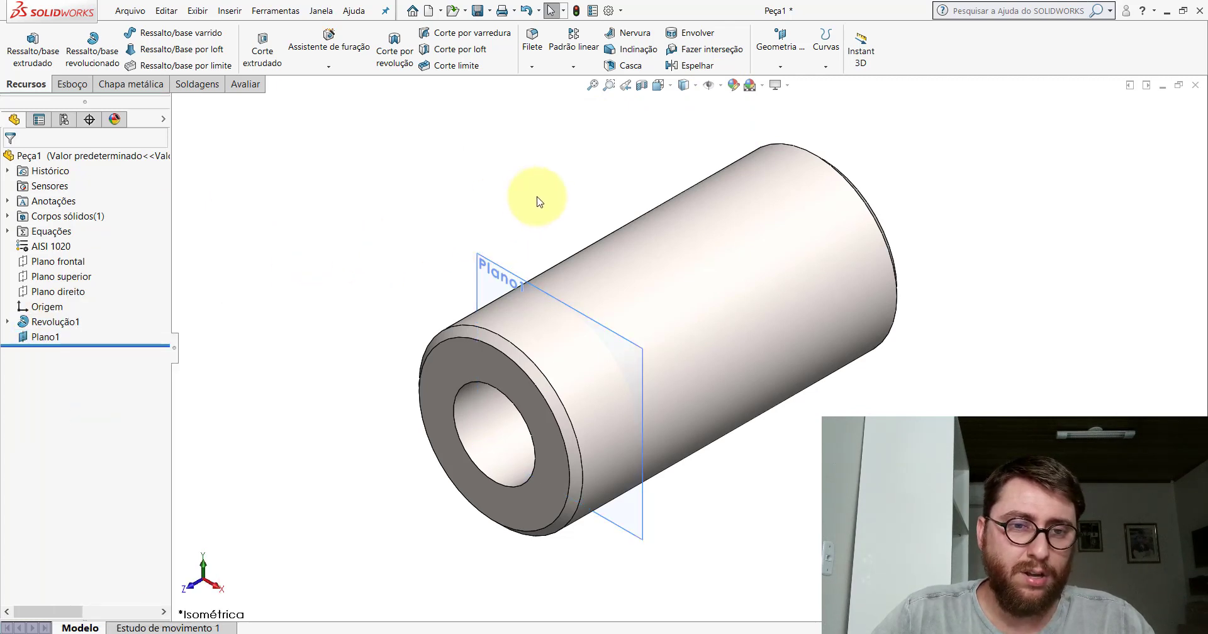
{"action": "left_click", "coordinate": [498, 270]}
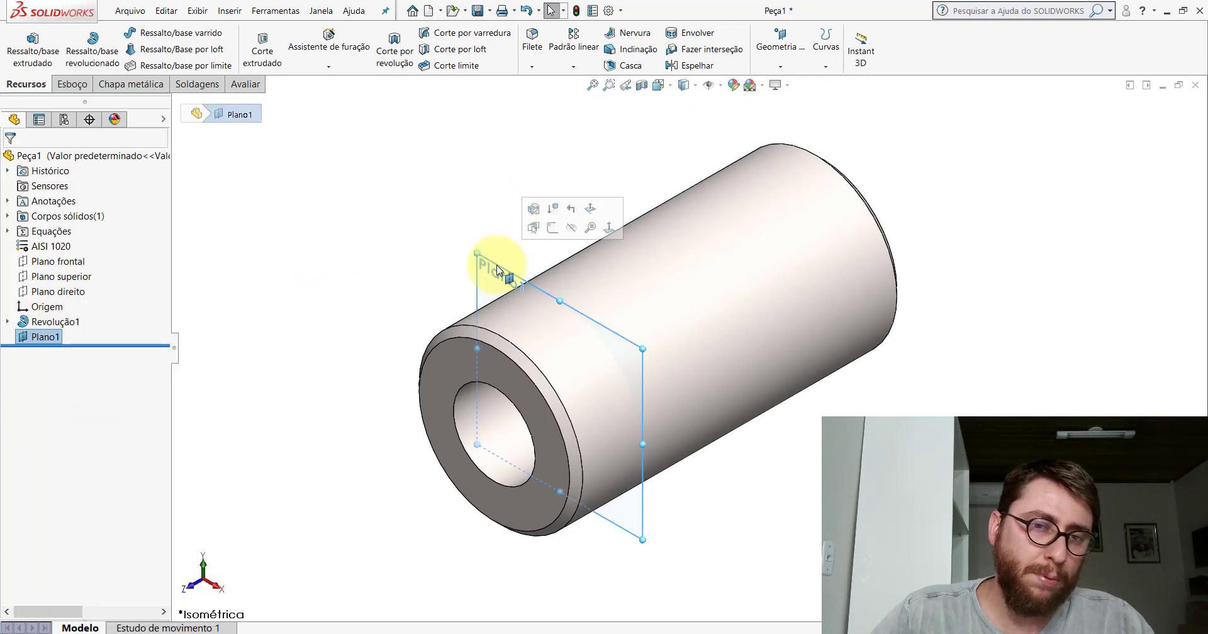
- Start a sketch on Plano1 with a vertical centerline from the tube's centre to its outer circle
{"action": "left_click", "coordinate": [553, 227]}
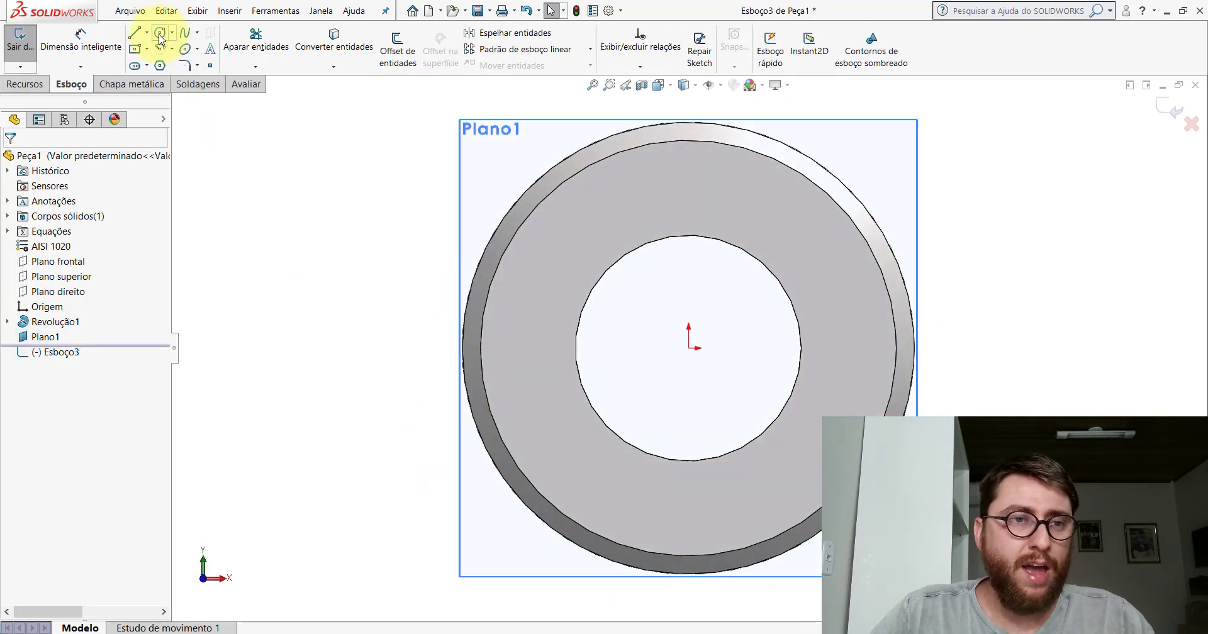
{"action": "left_click", "coordinate": [147, 33]}
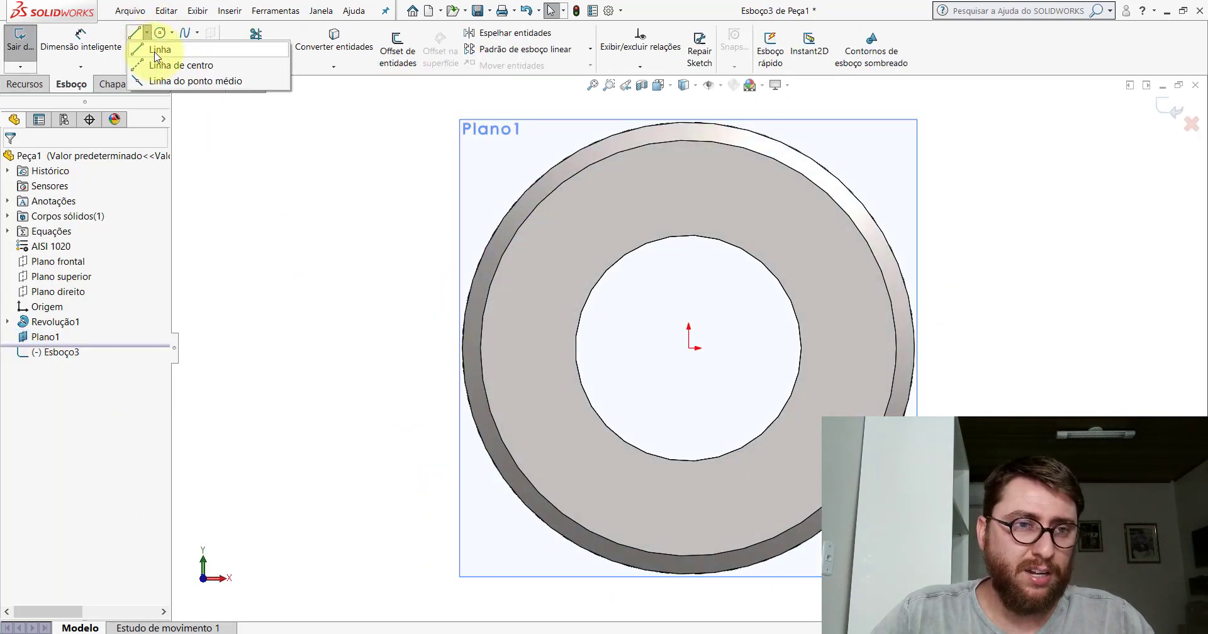
{"action": "left_click", "coordinate": [167, 64]}
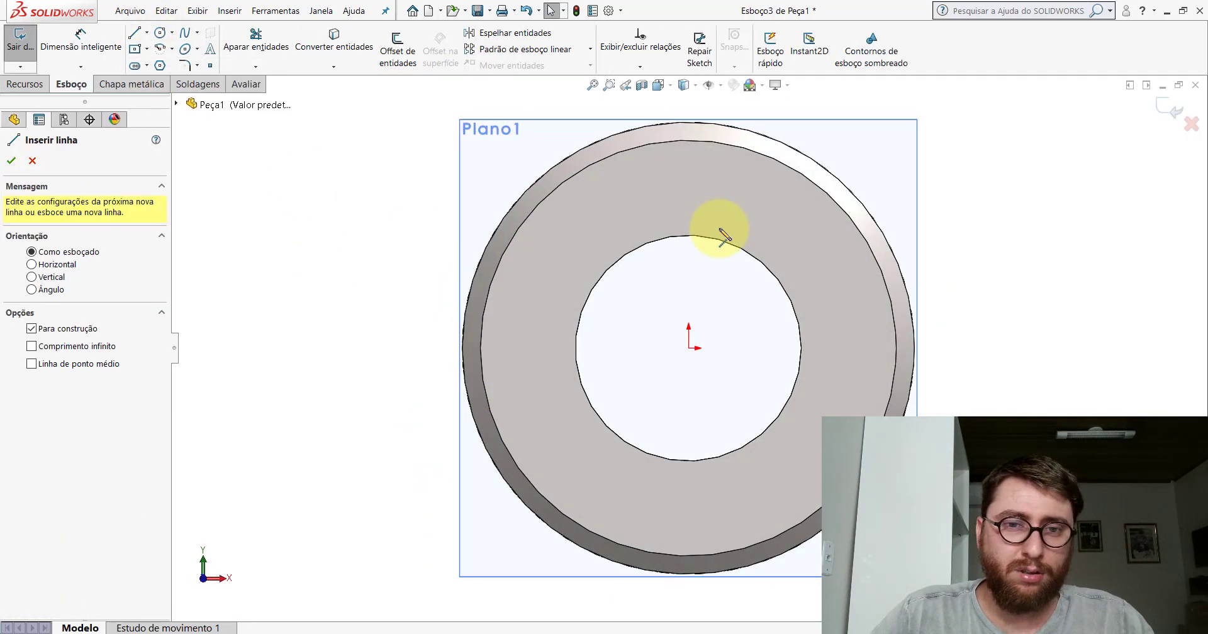
{"action": "left_click", "coordinate": [689, 348]}
{"action": "scroll", "coordinate": [724, 239], "scroll_direction": "down", "scroll_amount": 4}
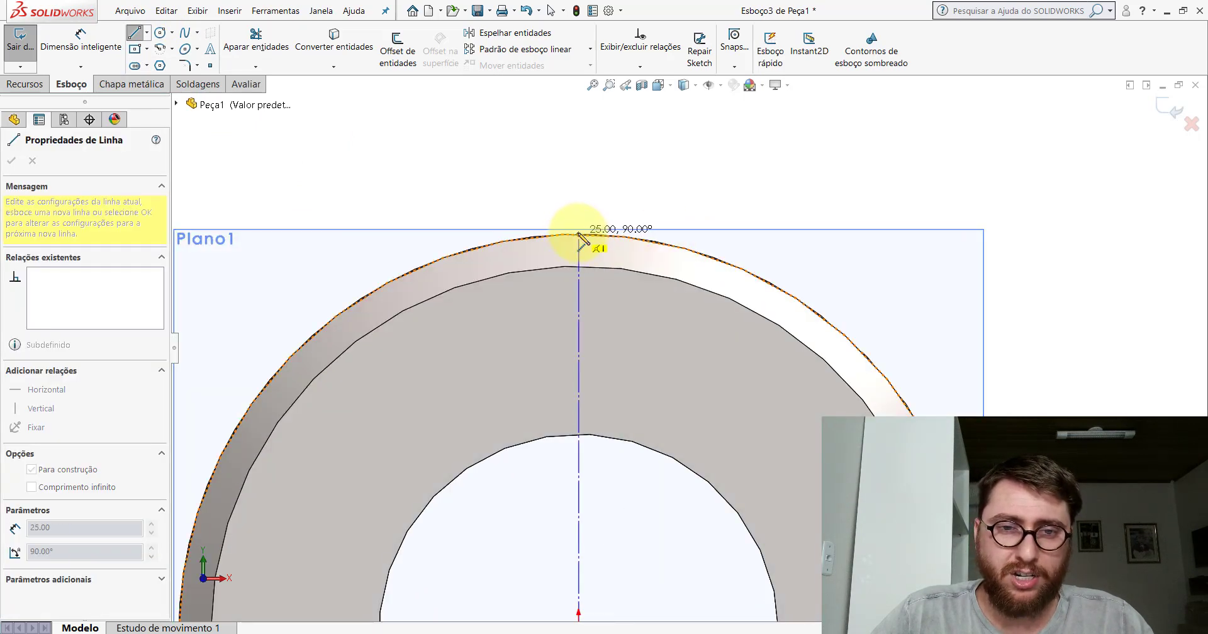
{"action": "left_click", "coordinate": [579, 235]}
{"action": "key", "text": "Escape"}
{"action": "key", "text": "Escape"}
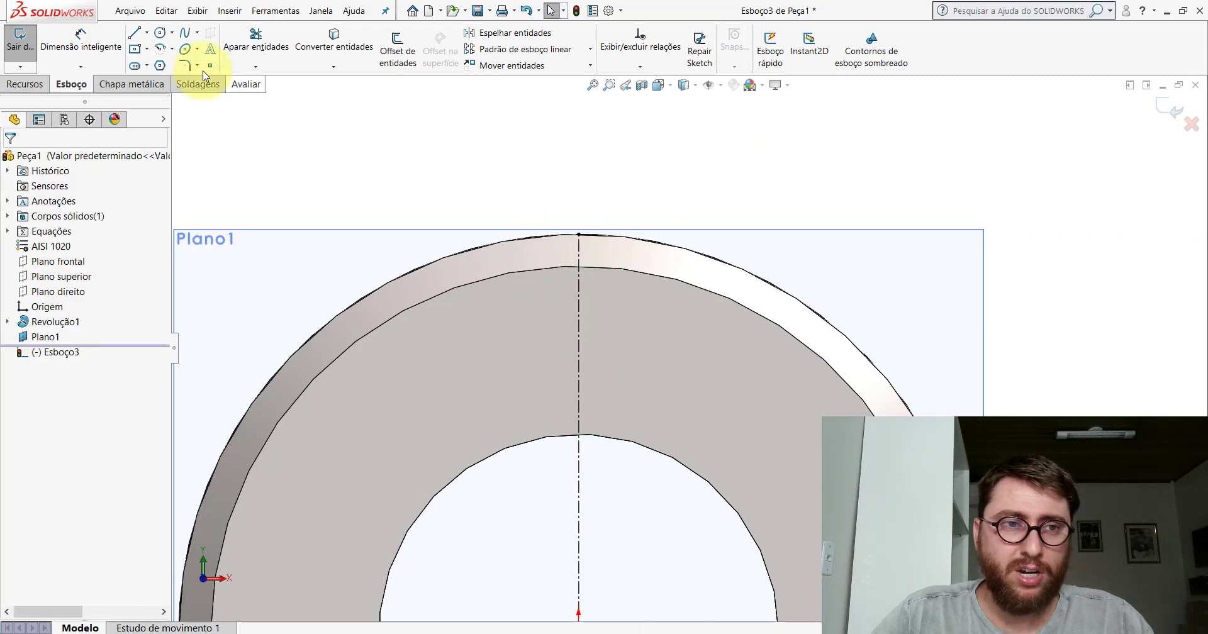
- Draw a second, angled centerline from the tube's centre to the outer circle
{"action": "left_click", "coordinate": [147, 33]}
{"action": "left_click", "coordinate": [165, 65]}
{"action": "scroll", "coordinate": [695, 459], "scroll_direction": "up", "scroll_amount": 5}
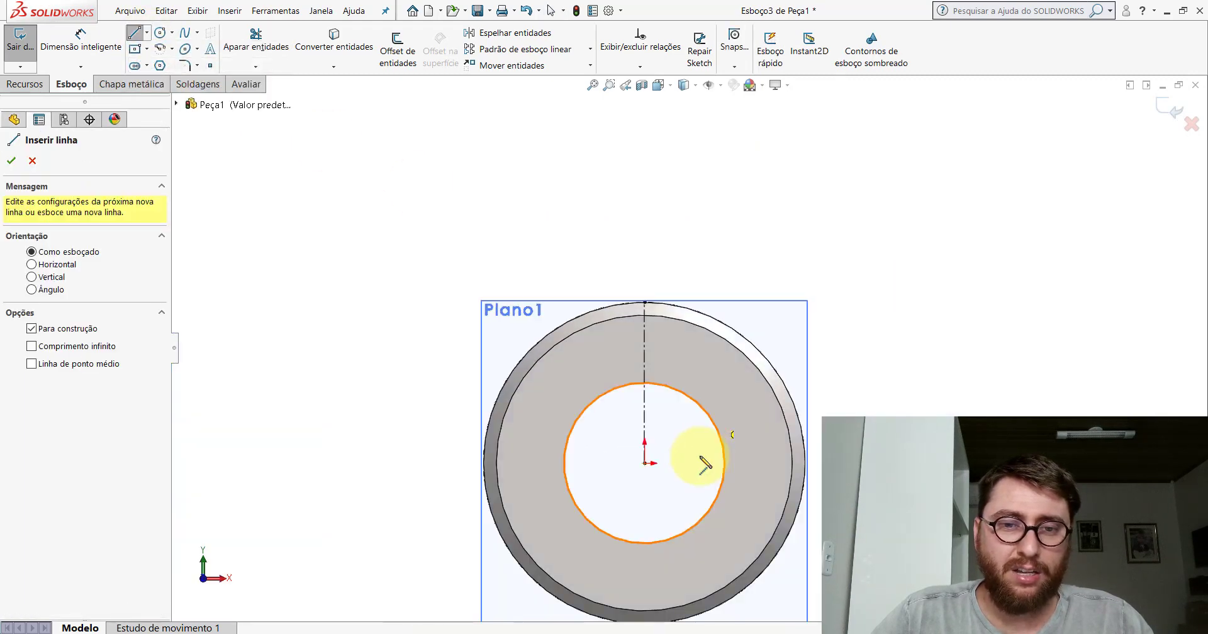
{"action": "left_click", "coordinate": [633, 460]}
{"action": "scroll", "coordinate": [730, 327], "scroll_direction": "down", "scroll_amount": 3}
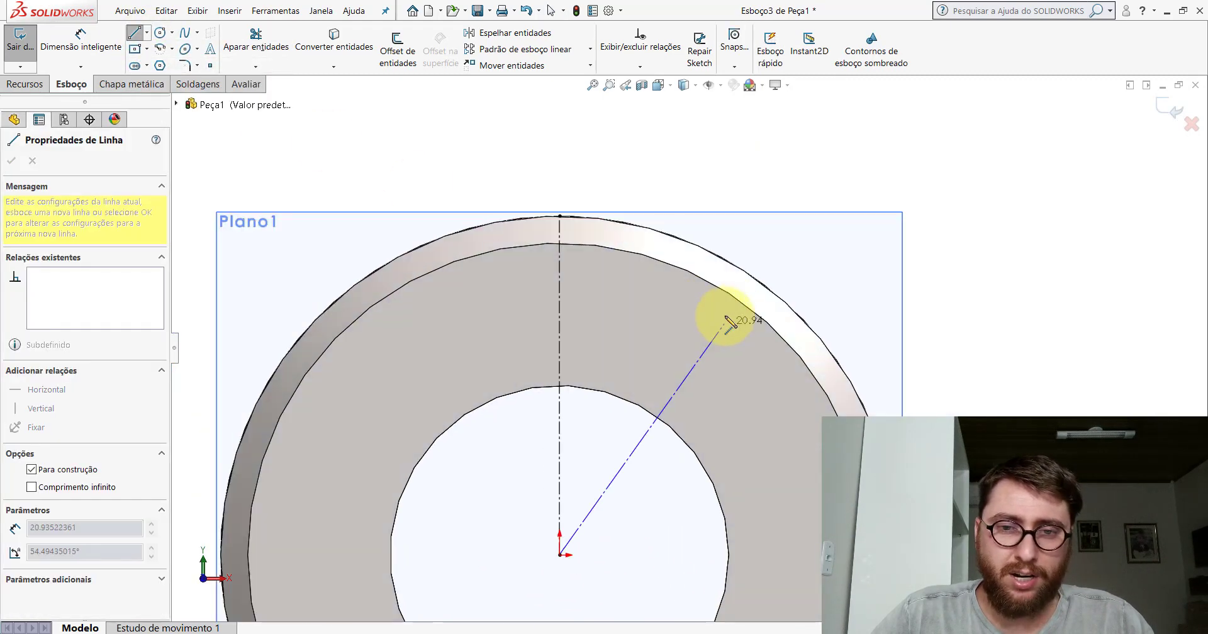
{"action": "left_click", "coordinate": [745, 272]}
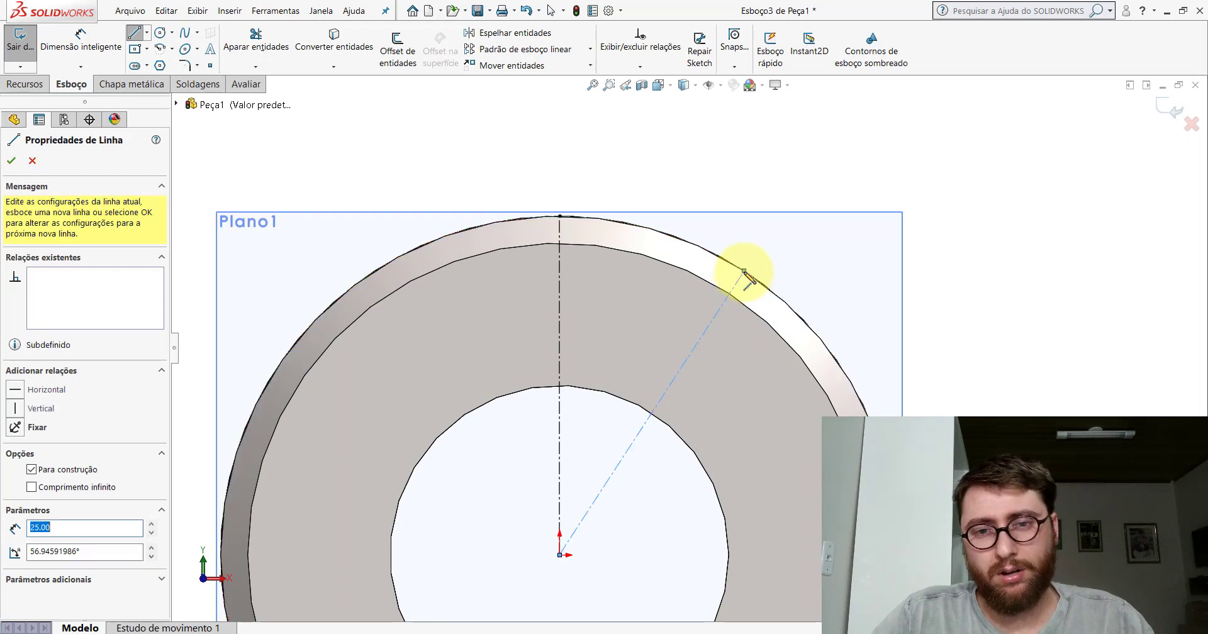
{"action": "key", "text": "Escape"}
{"action": "key", "text": "Escape"}
- Dimension the angle between the two centerlines as 45° and exit the sketch
{"action": "left_click", "coordinate": [90, 32]}
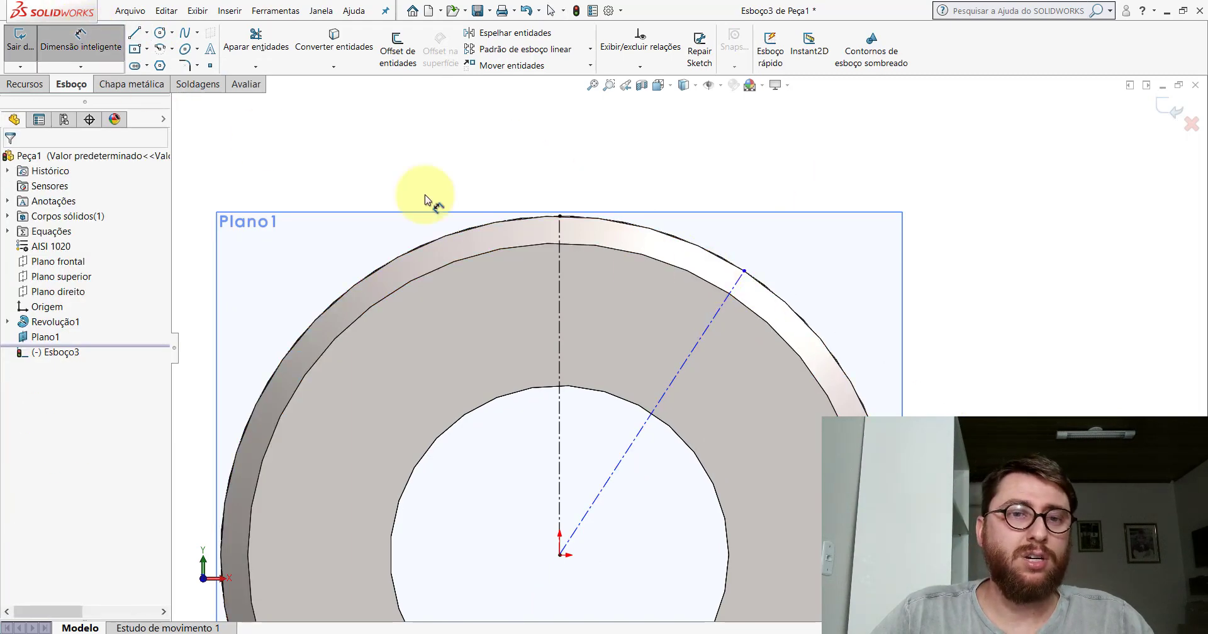
{"action": "left_click", "coordinate": [565, 278]}
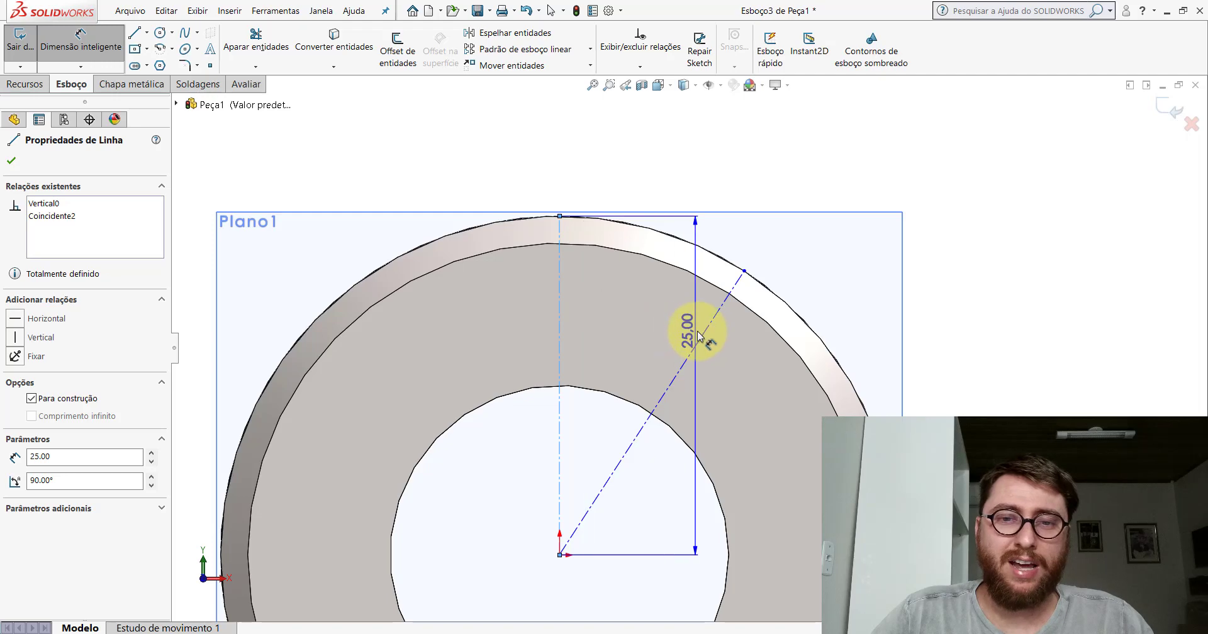
{"action": "left_click", "coordinate": [705, 336]}
{"action": "scroll", "coordinate": [743, 280], "scroll_direction": "up", "scroll_amount": 4}
{"action": "scroll", "coordinate": [723, 264], "scroll_direction": "down", "scroll_amount": 3}
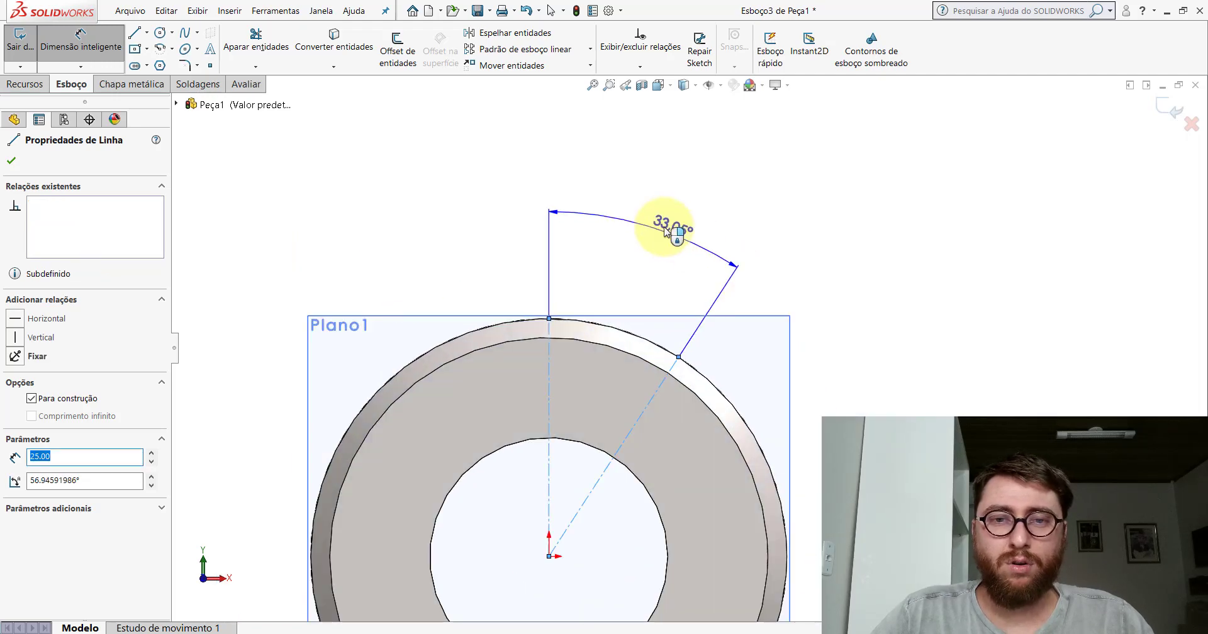
{"action": "left_click", "coordinate": [653, 218]}
{"action": "type", "text": "45"}
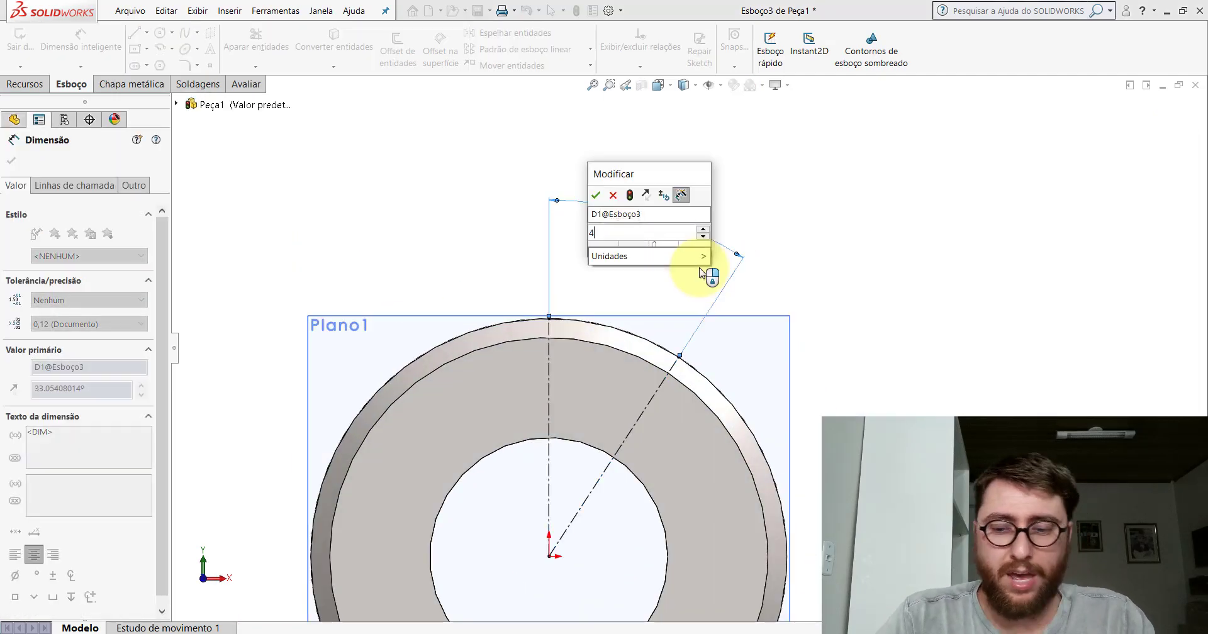
{"action": "key", "text": "Return"}
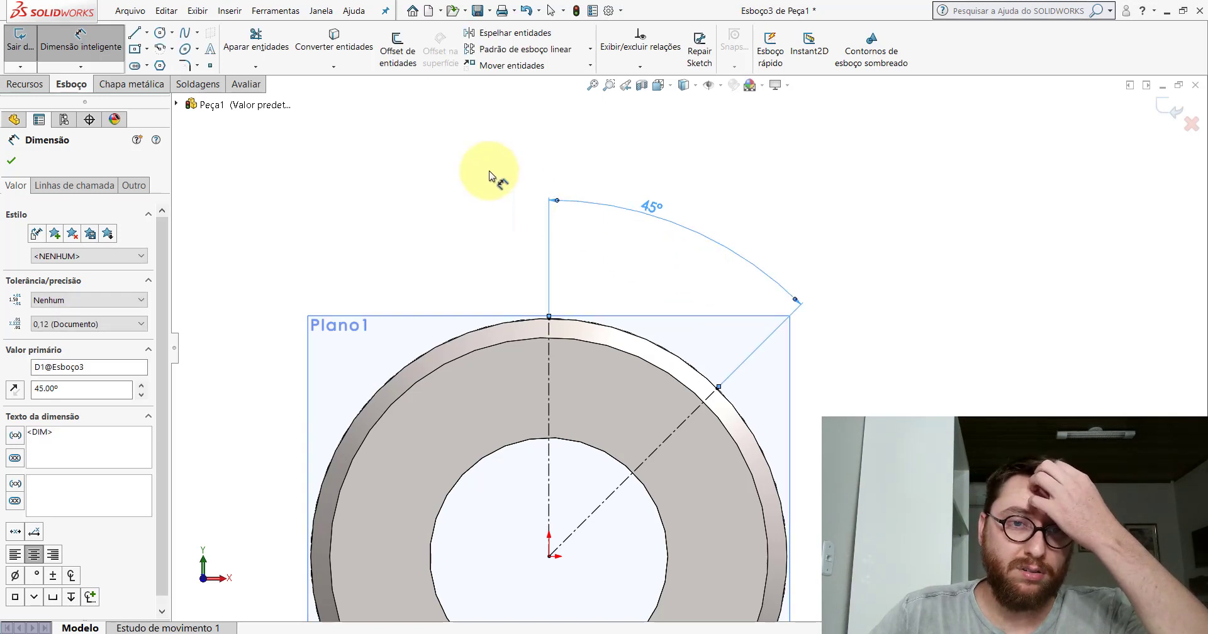
{"action": "left_click", "coordinate": [490, 175]}
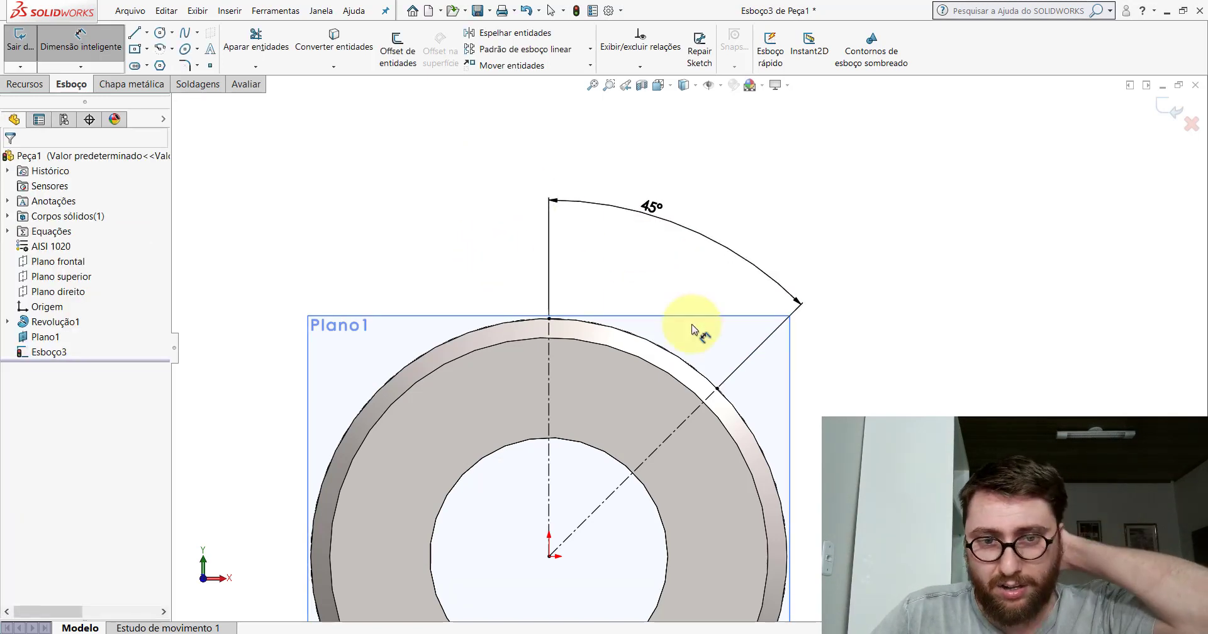
{"action": "scroll", "coordinate": [698, 339], "scroll_direction": "up", "scroll_amount": 5}
{"action": "left_click", "coordinate": [1168, 108]}
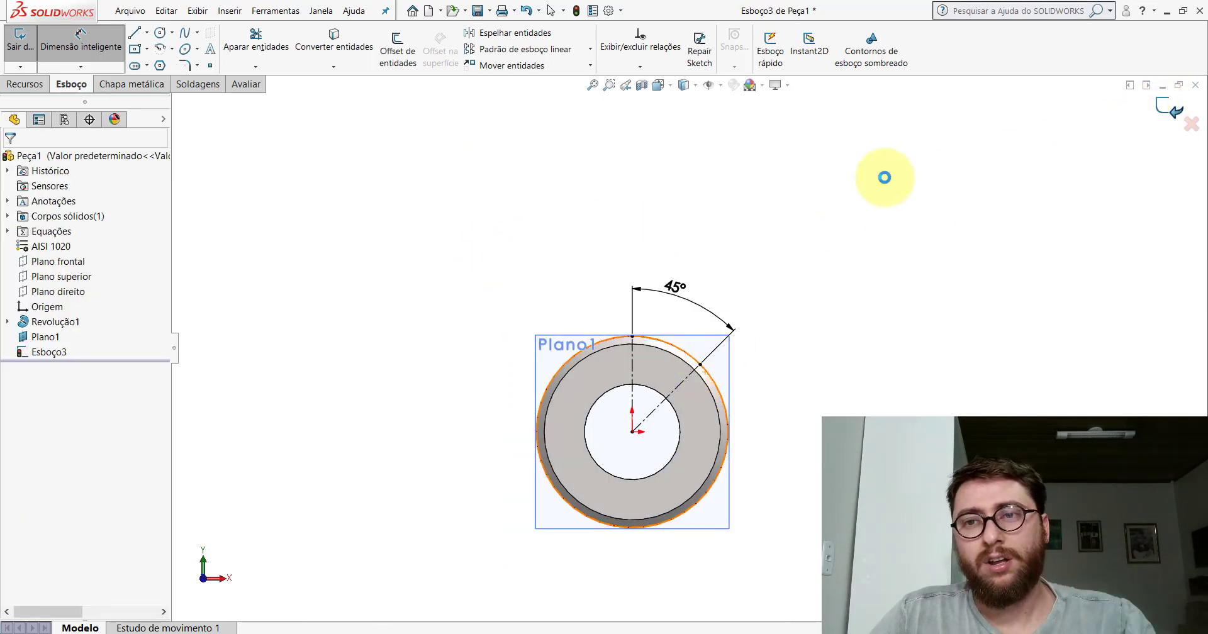
- Show the tube in isometric view, hide Plano1, and start a new reference plane
{"action": "left_click", "coordinate": [659, 85]}
{"action": "left_click", "coordinate": [730, 120]}
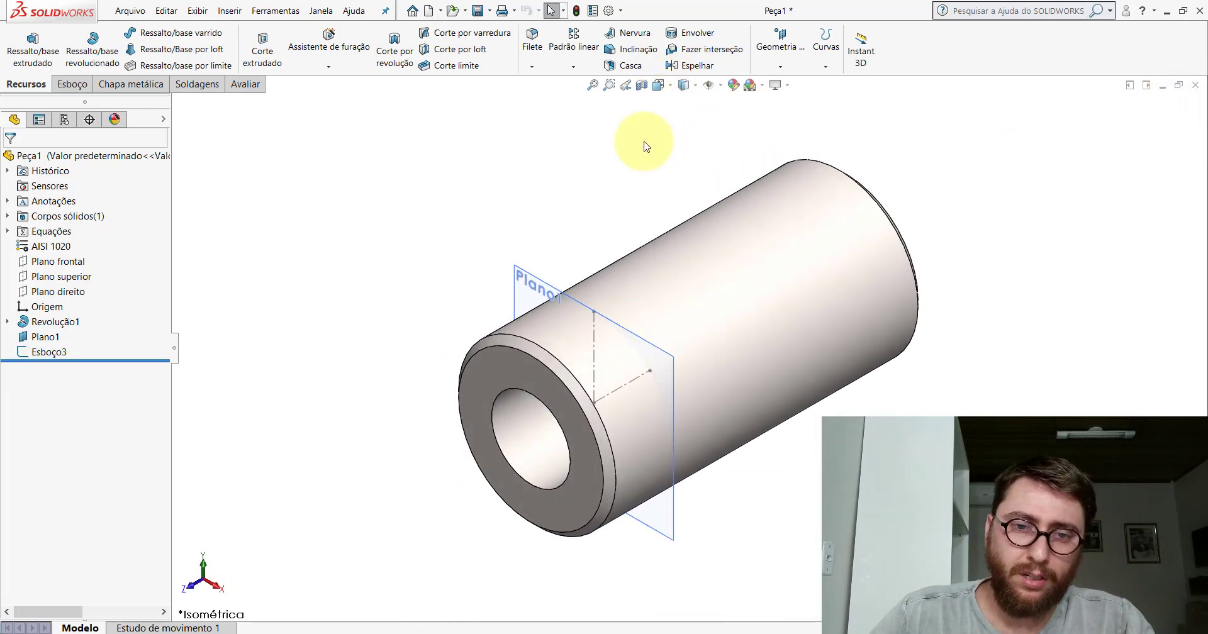
{"action": "scroll", "coordinate": [755, 403], "scroll_direction": "down", "scroll_amount": 2}
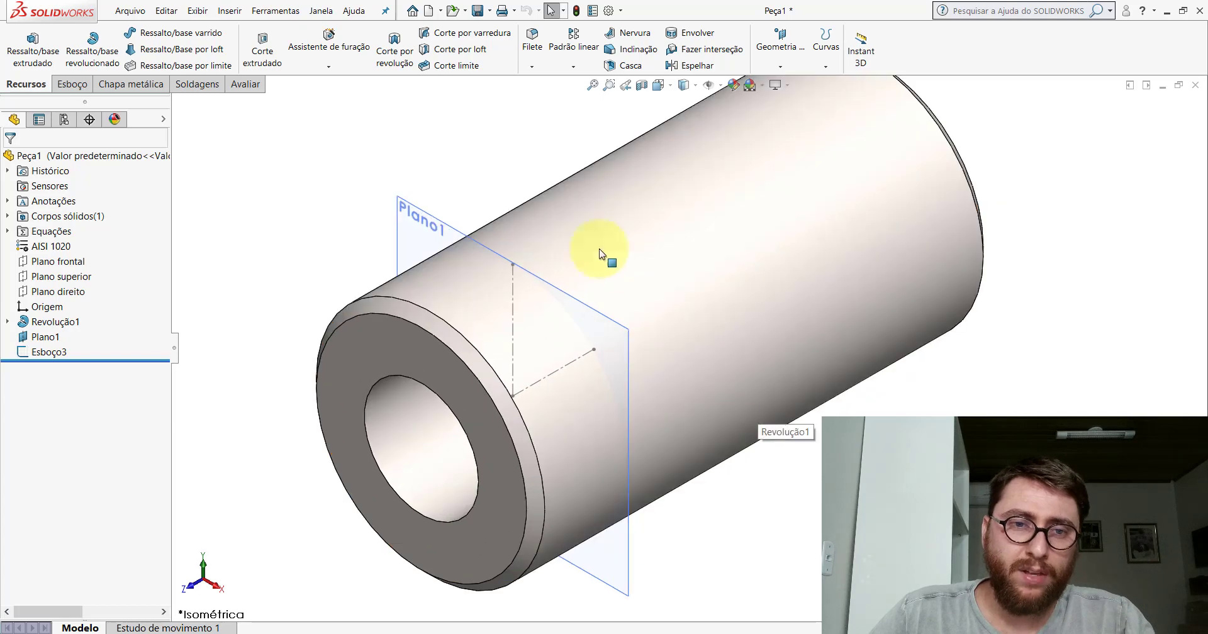
{"action": "right_click", "coordinate": [434, 222]}
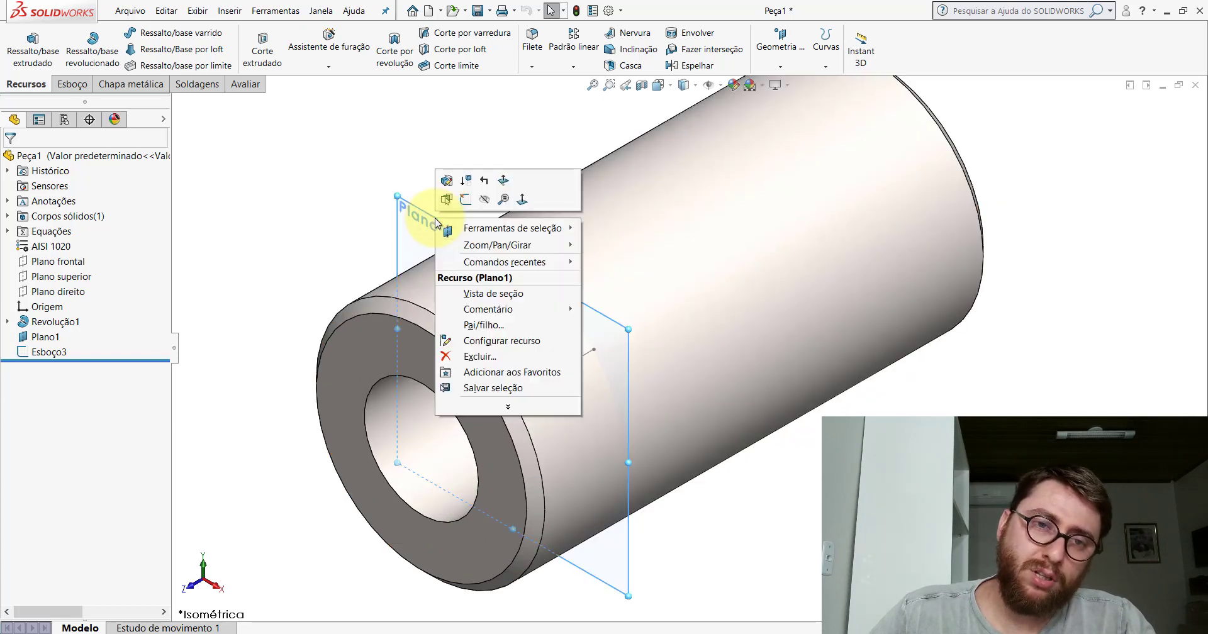
{"action": "left_click", "coordinate": [483, 200]}
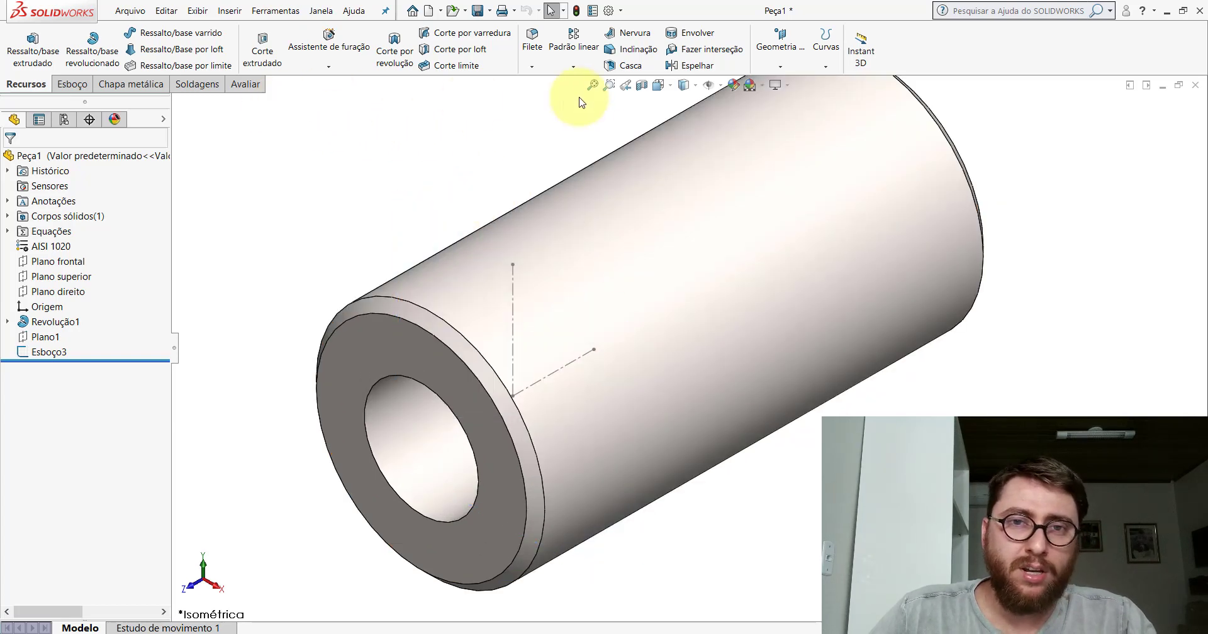
{"action": "left_click", "coordinate": [767, 68]}
{"action": "left_click", "coordinate": [785, 86]}
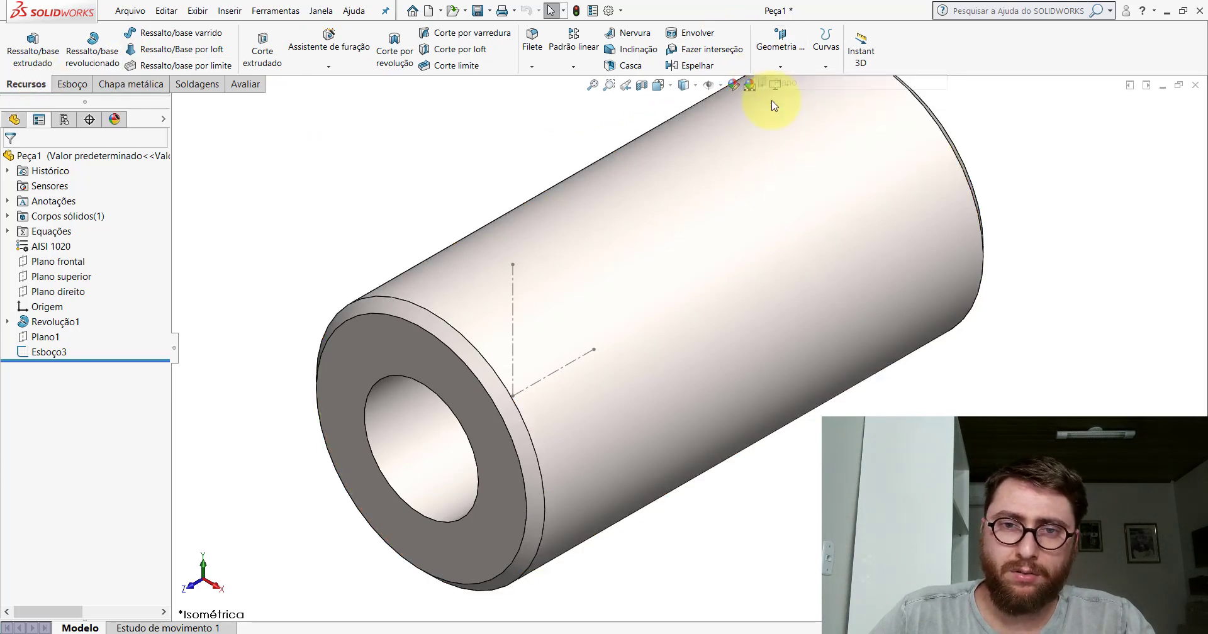
- Define Plano2 from the angled sketch line and its outer endpoint, and confirm it
{"action": "left_click", "coordinate": [564, 372]}
{"action": "scroll", "coordinate": [626, 356], "scroll_direction": "down", "scroll_amount": 5}
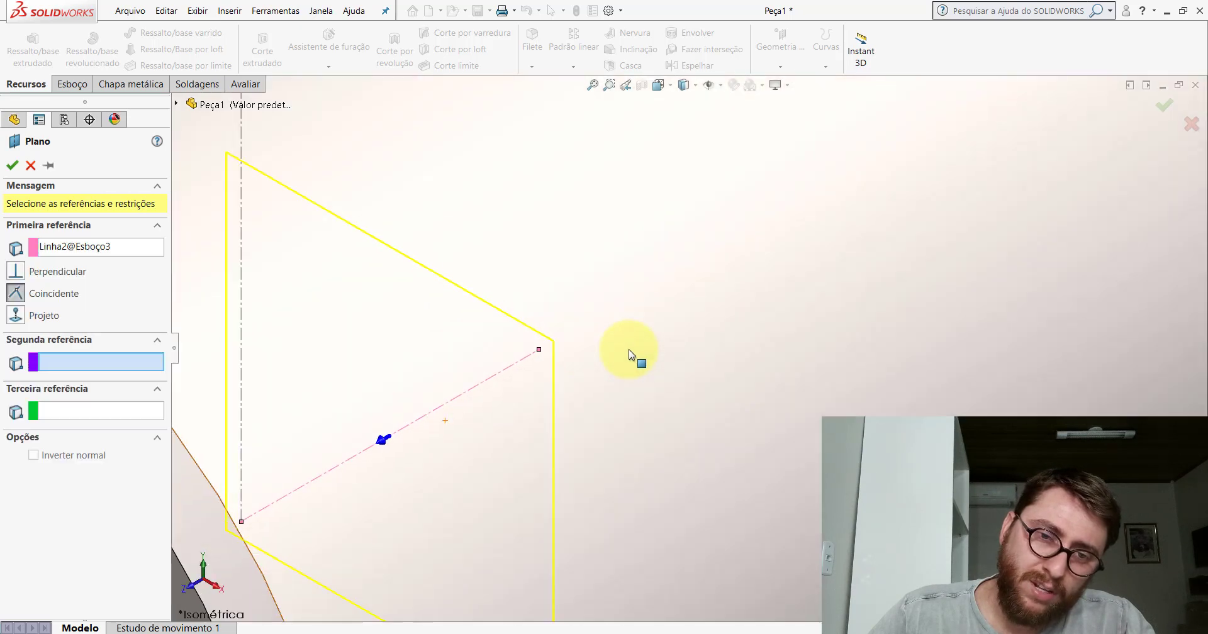
{"action": "left_click", "coordinate": [538, 350]}
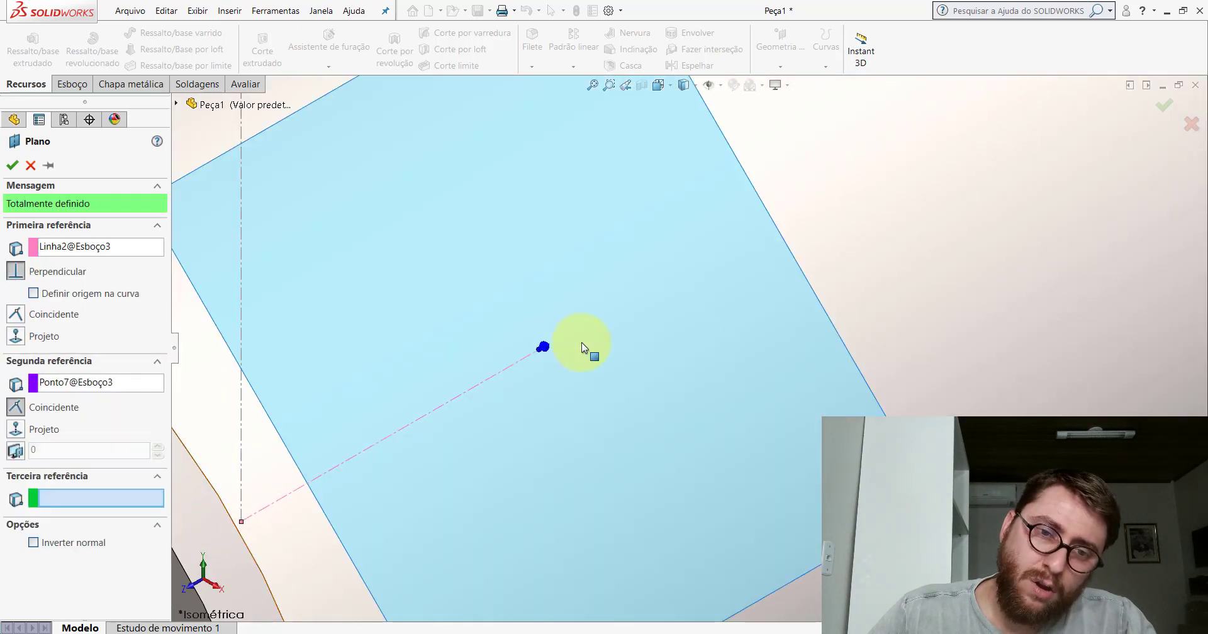
{"action": "scroll", "coordinate": [582, 343], "scroll_direction": "up", "scroll_amount": 5}
{"action": "mouse_move", "coordinate": [703, 346]}
{"action": "middle_mouse_down"}
{"action": "mouse_move", "coordinate": [686, 323]}
{"action": "mouse_move", "coordinate": [774, 294]}
{"action": "mouse_move", "coordinate": [667, 251]}
{"action": "mouse_move", "coordinate": [622, 113]}
{"action": "mouse_move", "coordinate": [706, 231]}
{"action": "middle_mouse_up"}
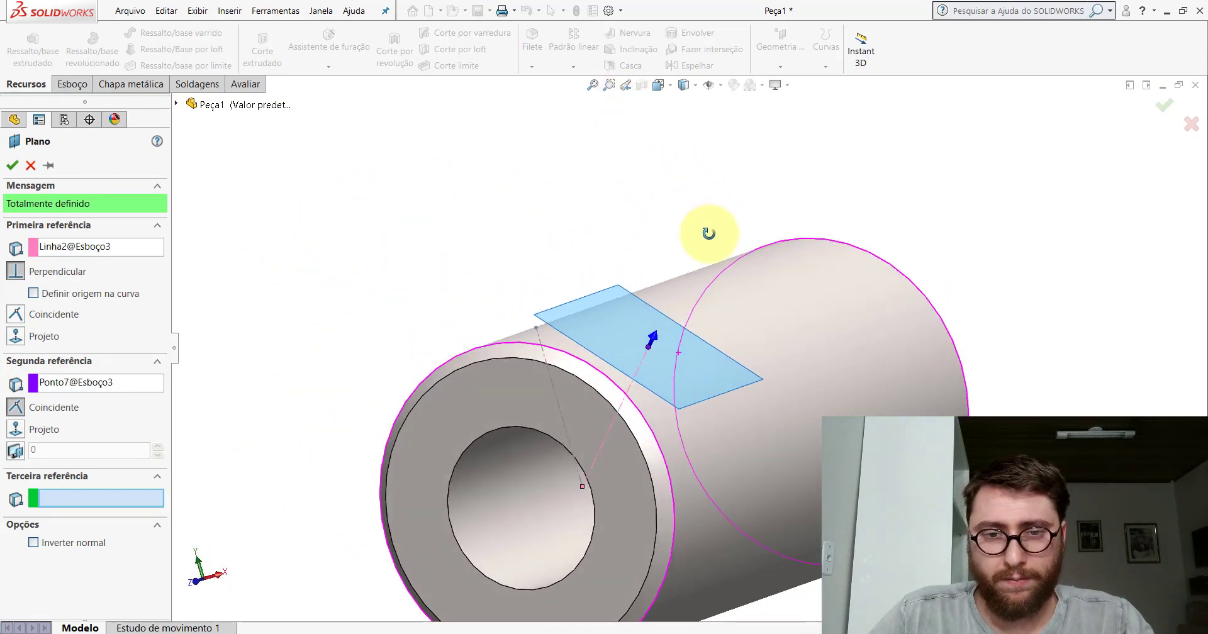
{"action": "left_click", "coordinate": [10, 166]}
{"action": "scroll", "coordinate": [720, 359], "scroll_direction": "up", "scroll_amount": 3}
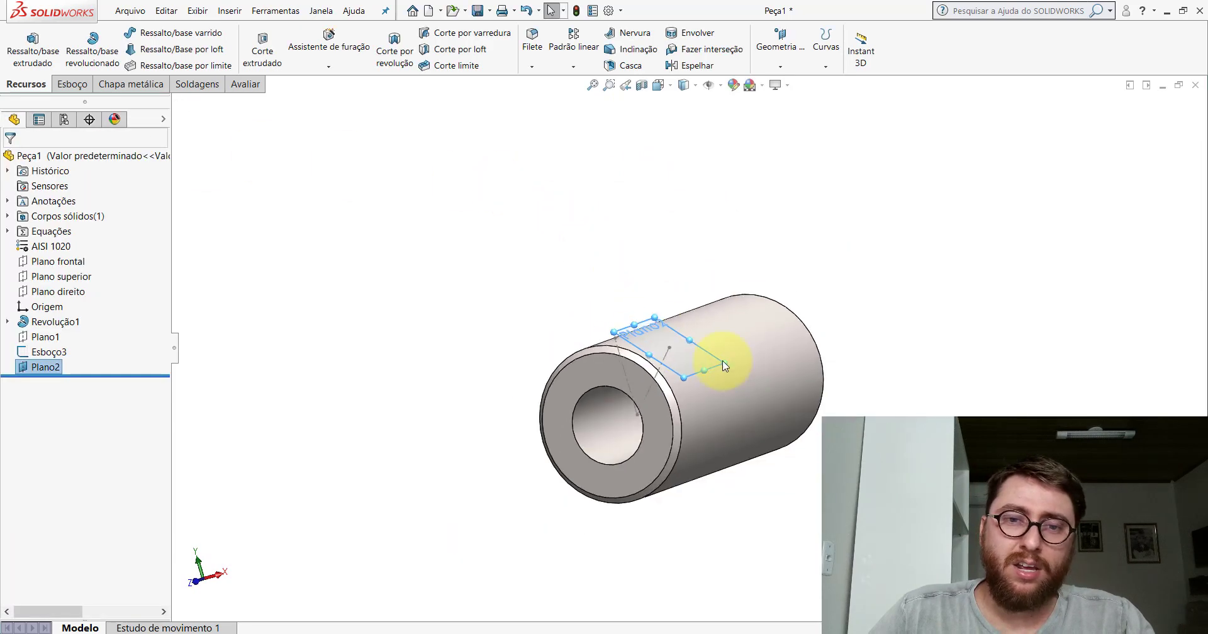
{"action": "scroll", "coordinate": [648, 260], "scroll_direction": "down", "scroll_amount": 5}
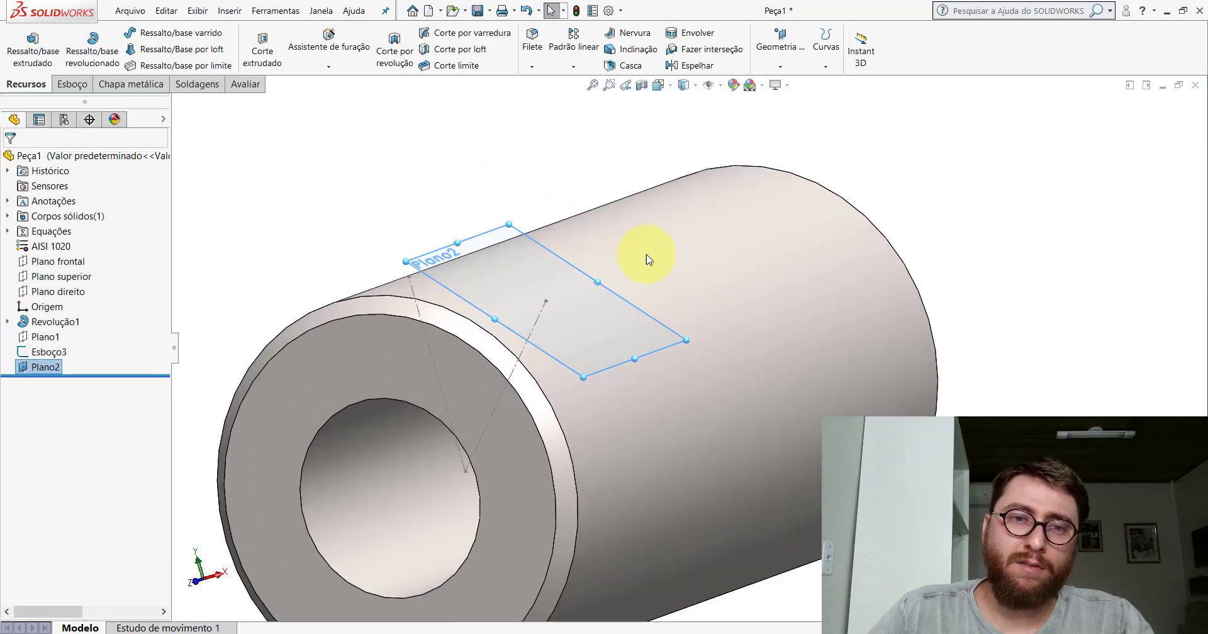
- Start a sketch on Plano2 and draw a circle centred at the sketch origin
{"action": "right_click", "coordinate": [506, 234]}
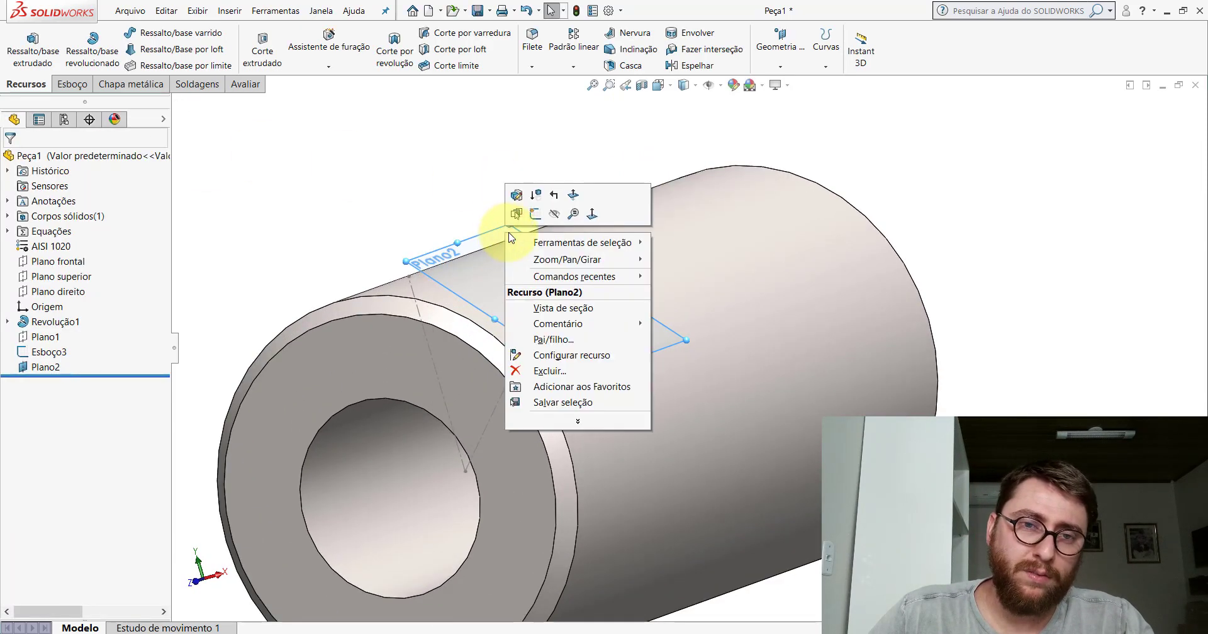
{"action": "left_click", "coordinate": [537, 215]}
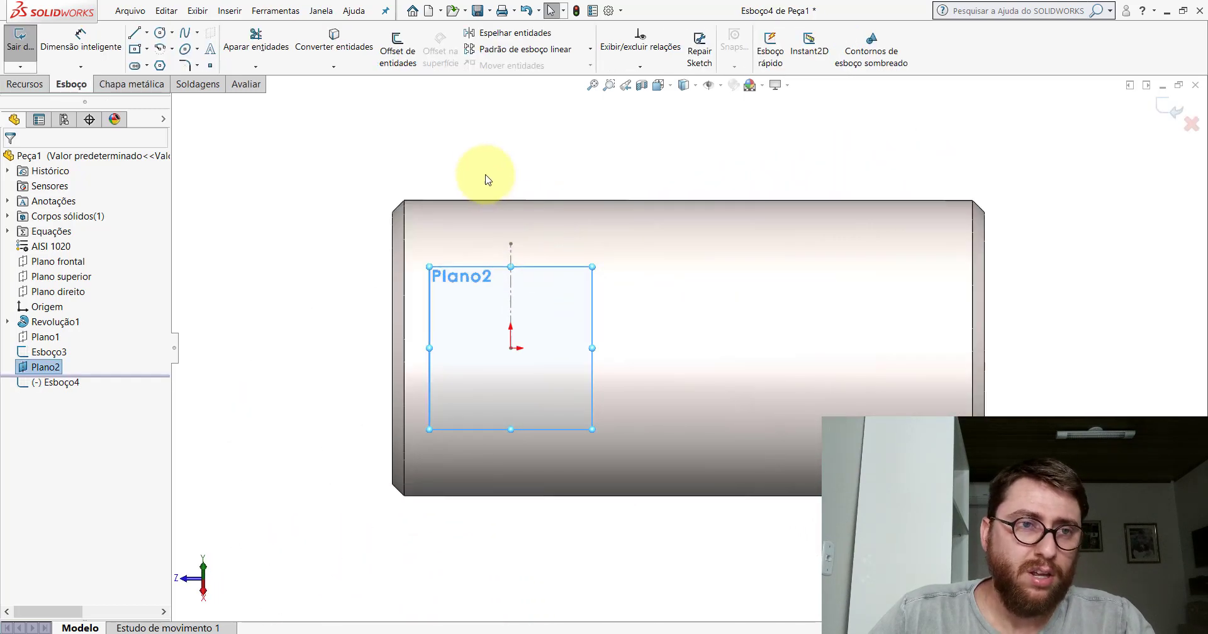
{"action": "left_click", "coordinate": [160, 32]}
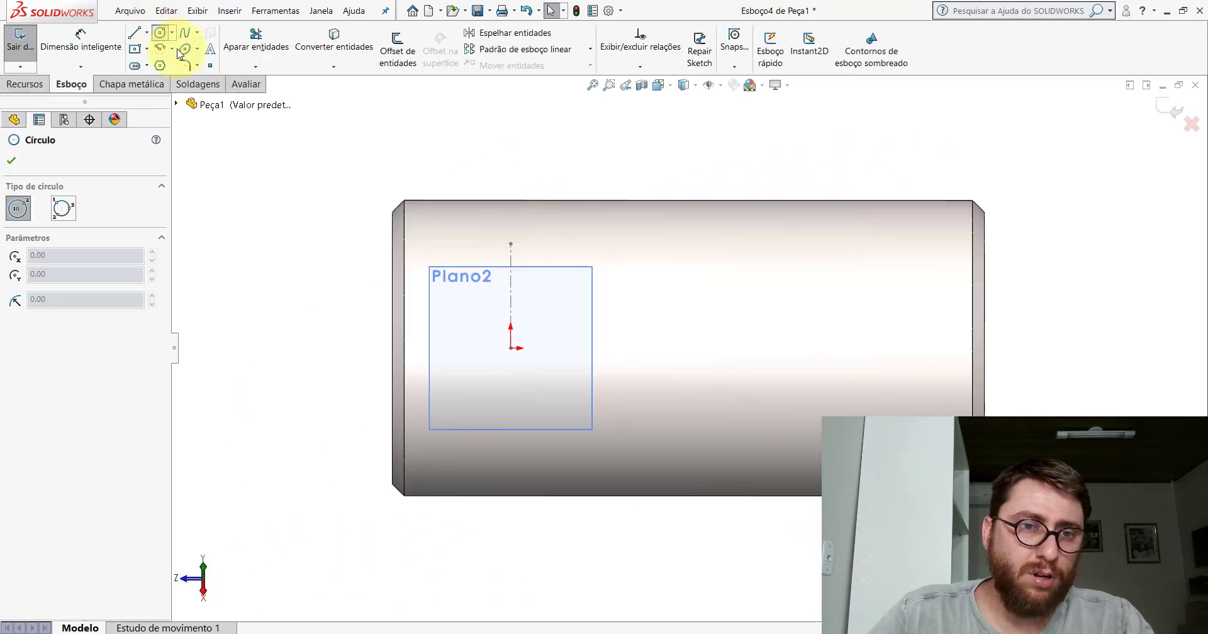
{"action": "scroll", "coordinate": [560, 367], "scroll_direction": "down", "scroll_amount": 1}
{"action": "scroll", "coordinate": [531, 369], "scroll_direction": "down", "scroll_amount": 3}
{"action": "left_click", "coordinate": [488, 323]}
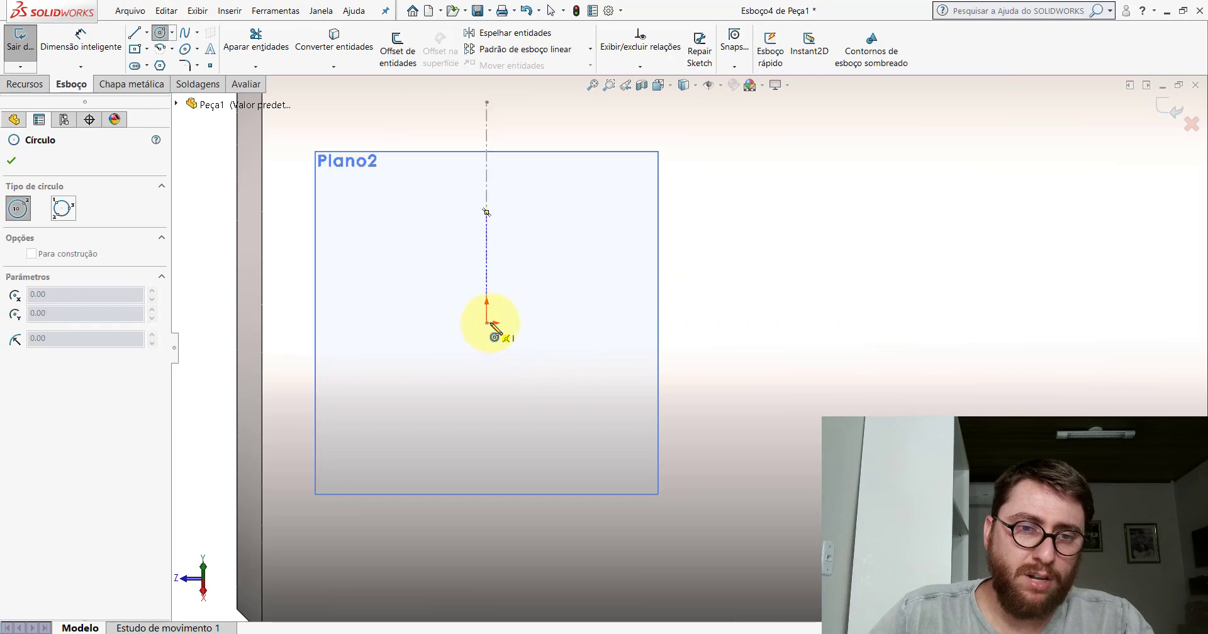
{"action": "left_click", "coordinate": [535, 315]}
{"action": "key", "text": "Escape"}
- Add a Pierce relation between the circle centre and the diagonal construction line
{"action": "scroll", "coordinate": [655, 358], "scroll_direction": "up", "scroll_amount": 5}
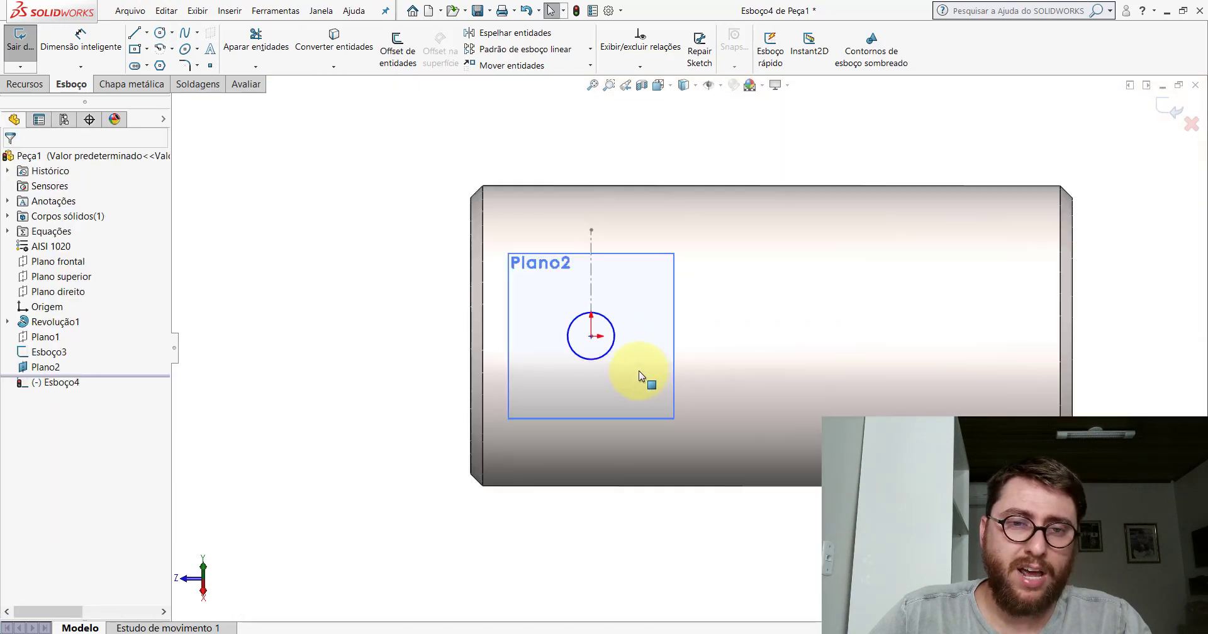
{"action": "mouse_move", "coordinate": [636, 369]}
{"action": "middle_mouse_down"}
{"action": "mouse_move", "coordinate": [669, 248]}
{"action": "mouse_move", "coordinate": [699, 205]}
{"action": "middle_mouse_up"}
{"action": "scroll", "coordinate": [712, 258], "scroll_direction": "down", "scroll_amount": 2}
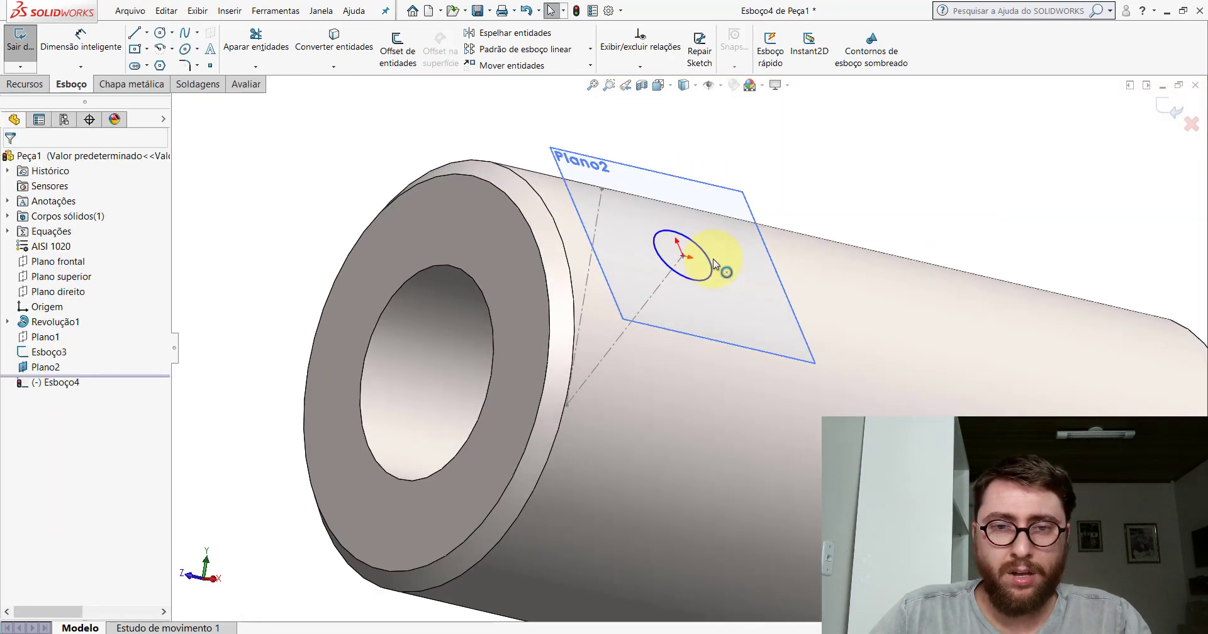
{"action": "scroll", "coordinate": [693, 267], "scroll_direction": "down", "scroll_amount": 2}
{"action": "scroll", "coordinate": [678, 276], "scroll_direction": "down", "scroll_amount": 2}
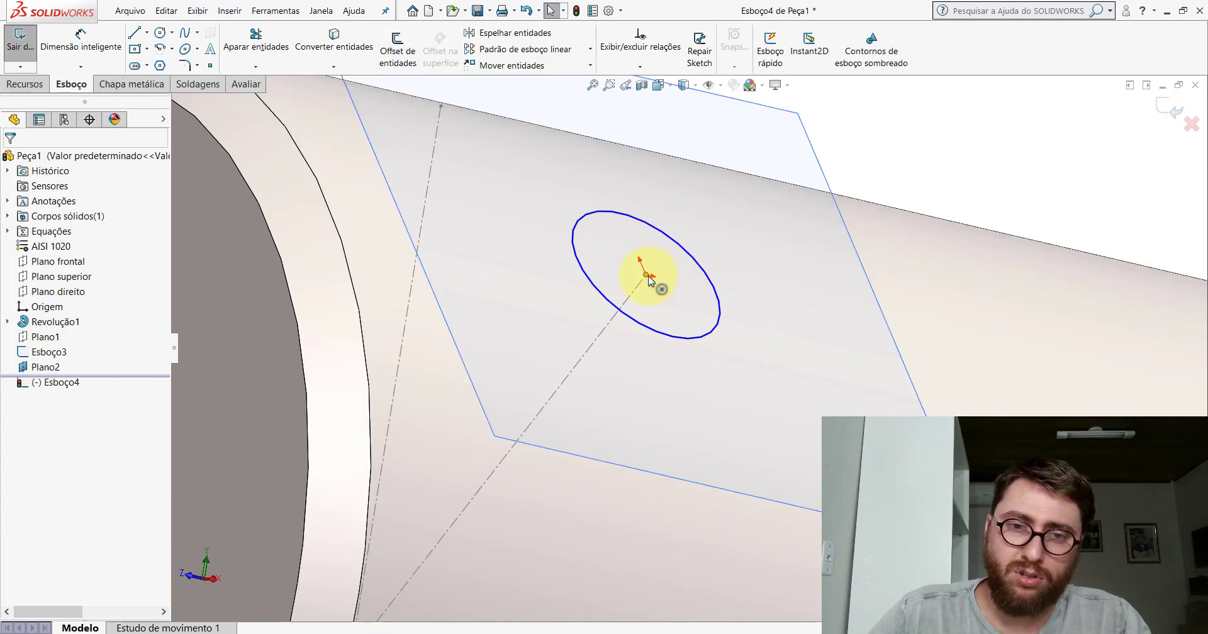
{"action": "left_click", "coordinate": [646, 276]}
{"action": "left_click", "coordinate": [588, 358], "text": "ctrl"}
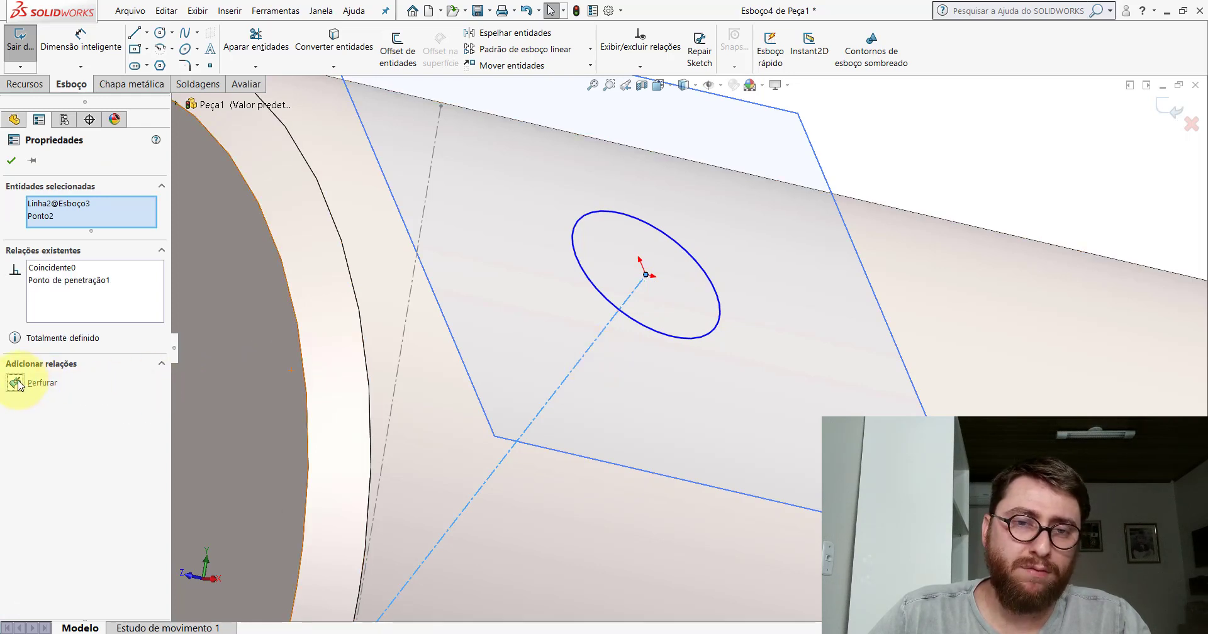
{"action": "left_click", "coordinate": [11, 160]}
- Dimension the circle's diameter to 10 mm
{"action": "left_click", "coordinate": [81, 39]}
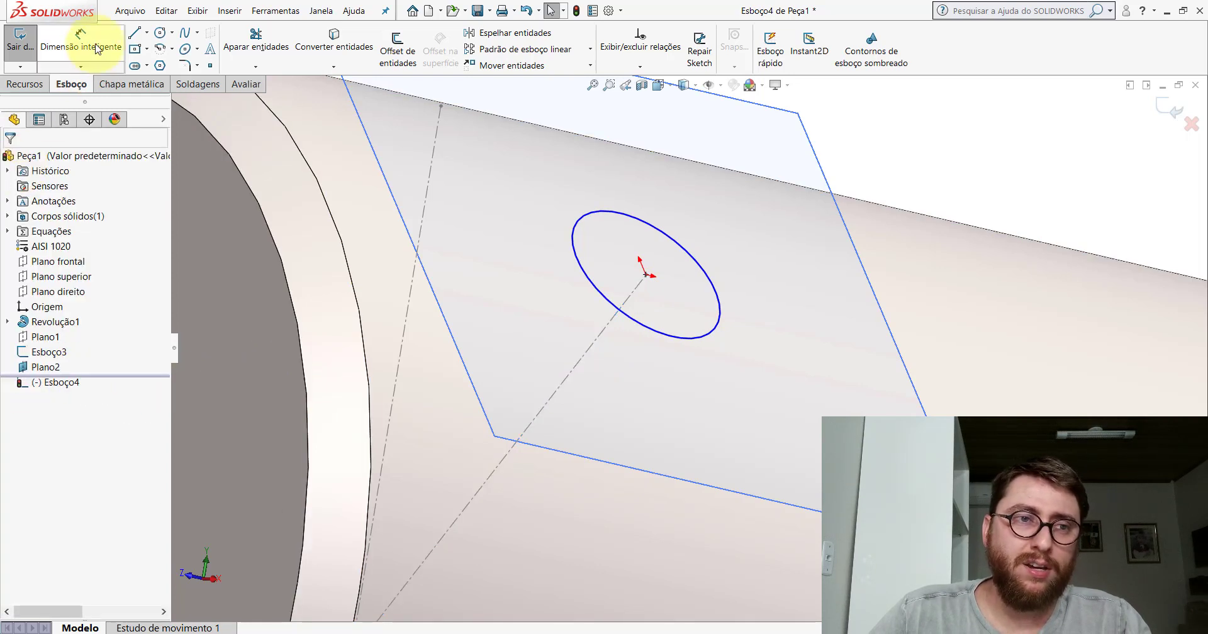
{"action": "left_click", "coordinate": [699, 264]}
{"action": "left_click", "coordinate": [745, 265]}
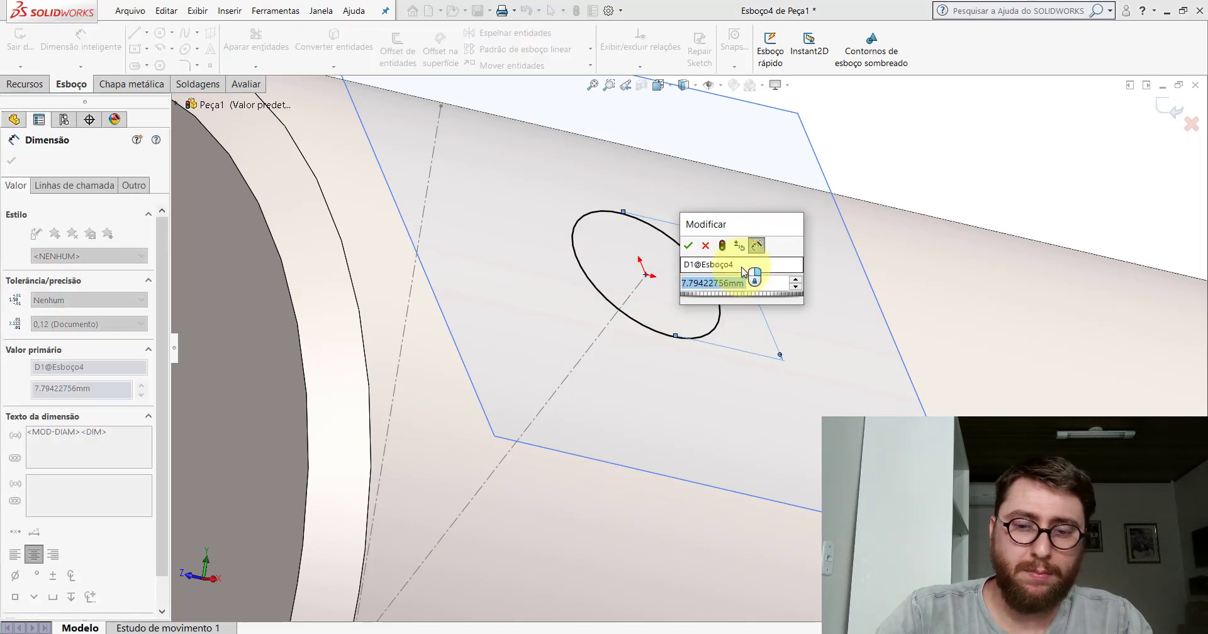
{"action": "type", "text": "10"}
{"action": "key", "text": "Return"}
{"action": "key", "text": "z"}
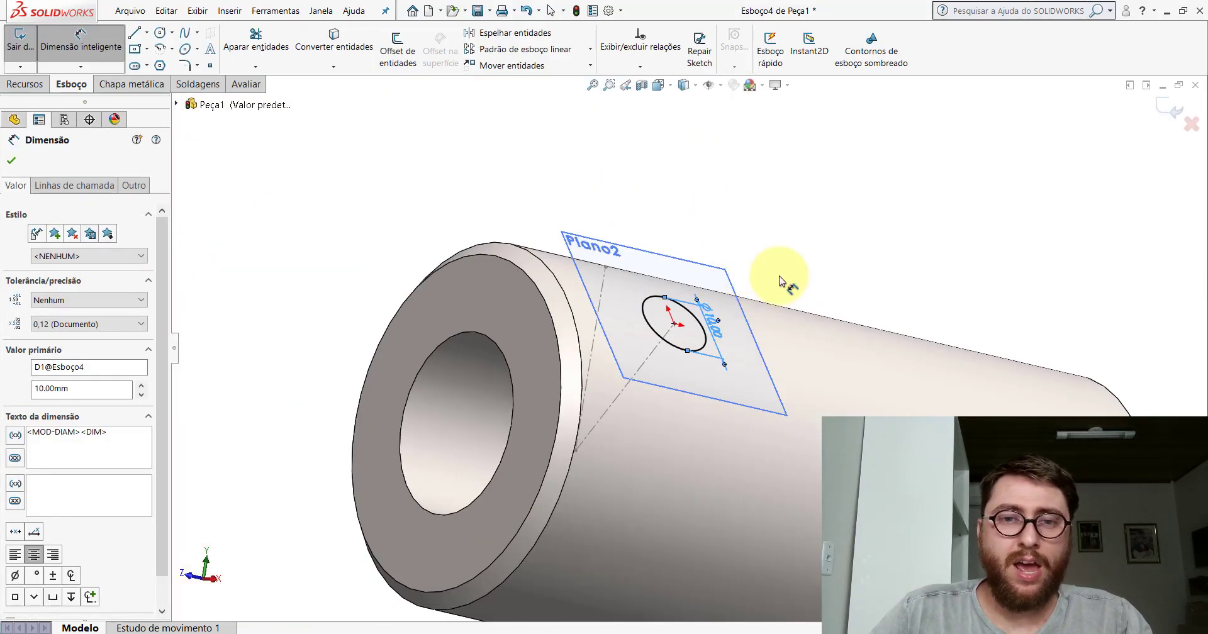
{"action": "key", "text": "z"}
{"action": "key", "text": "Escape"}
{"action": "mouse_move", "coordinate": [781, 281]}
{"action": "middle_mouse_down"}
{"action": "mouse_move", "coordinate": [755, 338]}
{"action": "mouse_move", "coordinate": [1044, 157]}
{"action": "middle_mouse_up"}
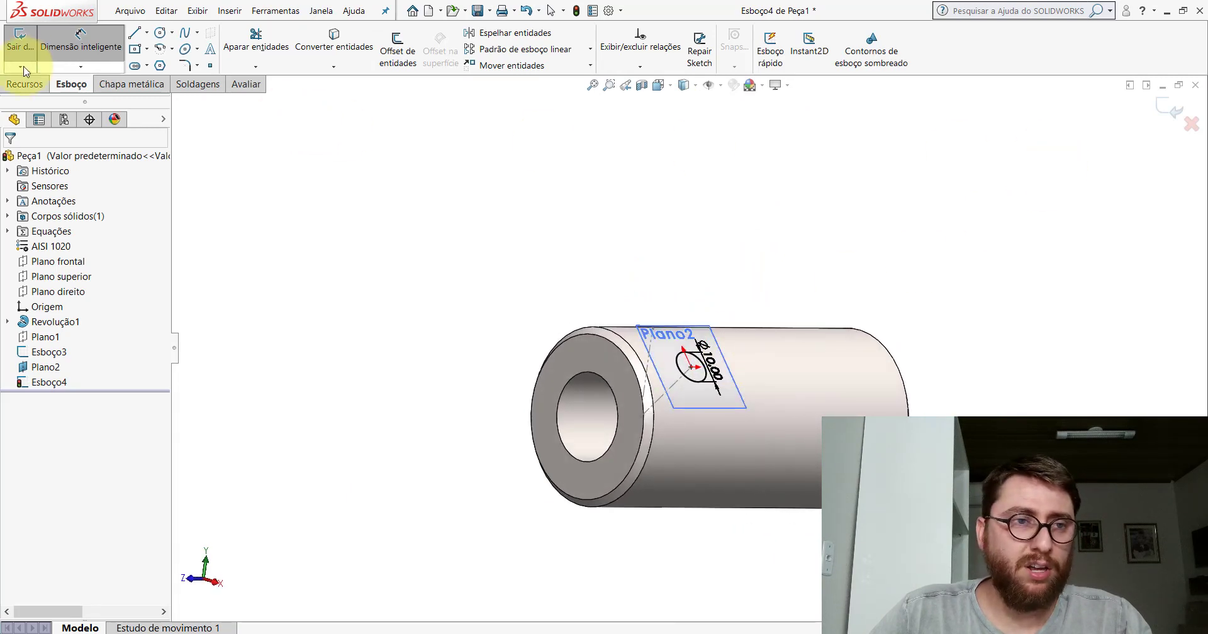
{"action": "left_click", "coordinate": [13, 88]}
- Extrude-cut the circle as a blind cut, settling the depth at 25 mm
{"action": "left_click", "coordinate": [258, 51]}
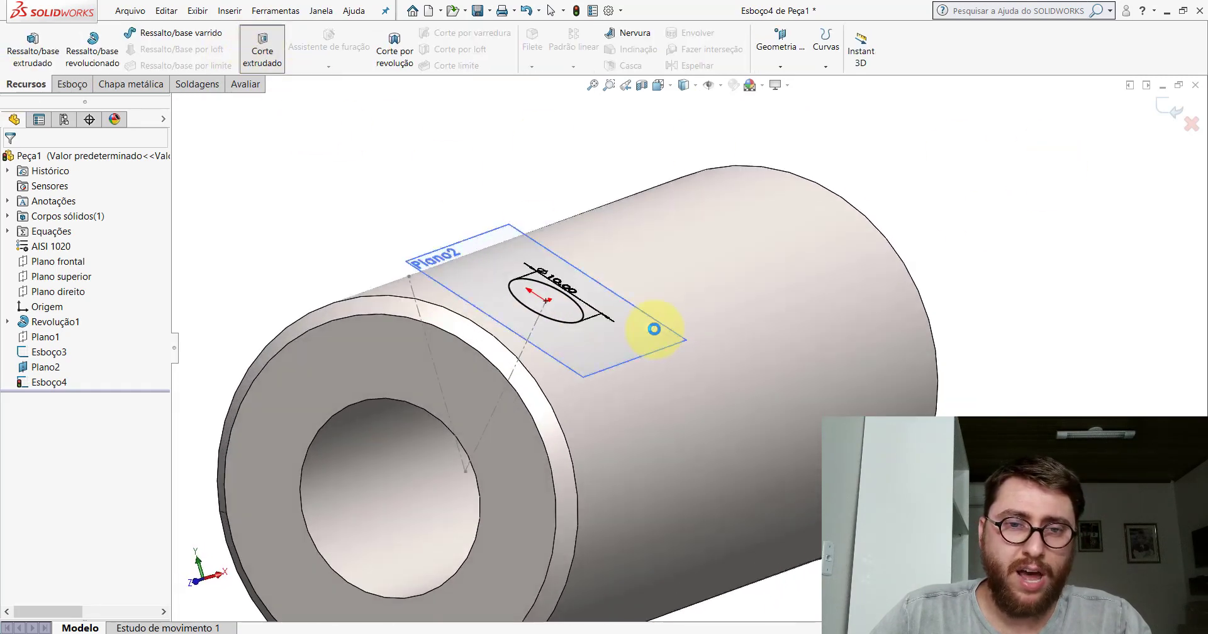
{"action": "type", "text": "15"}
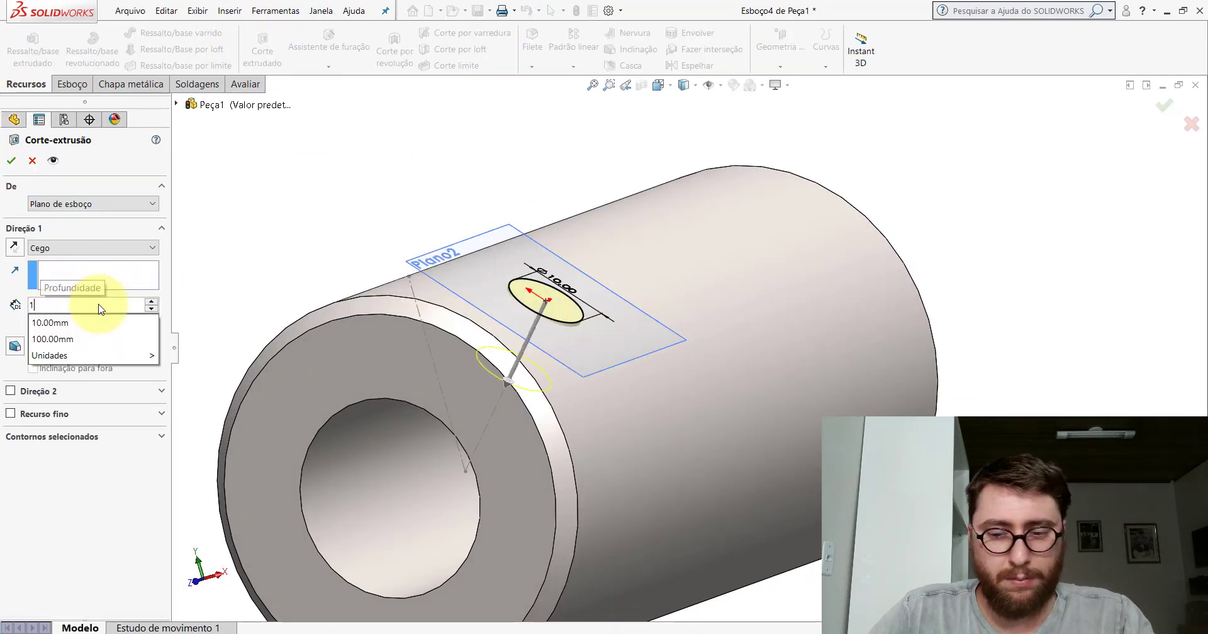
{"action": "key", "text": "Return"}
{"action": "scroll", "coordinate": [637, 346], "scroll_direction": "up", "scroll_amount": 3}
{"action": "middle_click_drag", "start_coordinate": [638, 346], "coordinate": [675, 281]}
{"action": "scroll", "coordinate": [672, 355], "scroll_direction": "down", "scroll_amount": 2}
{"action": "scroll", "coordinate": [672, 355], "scroll_direction": "down", "scroll_amount": 1}
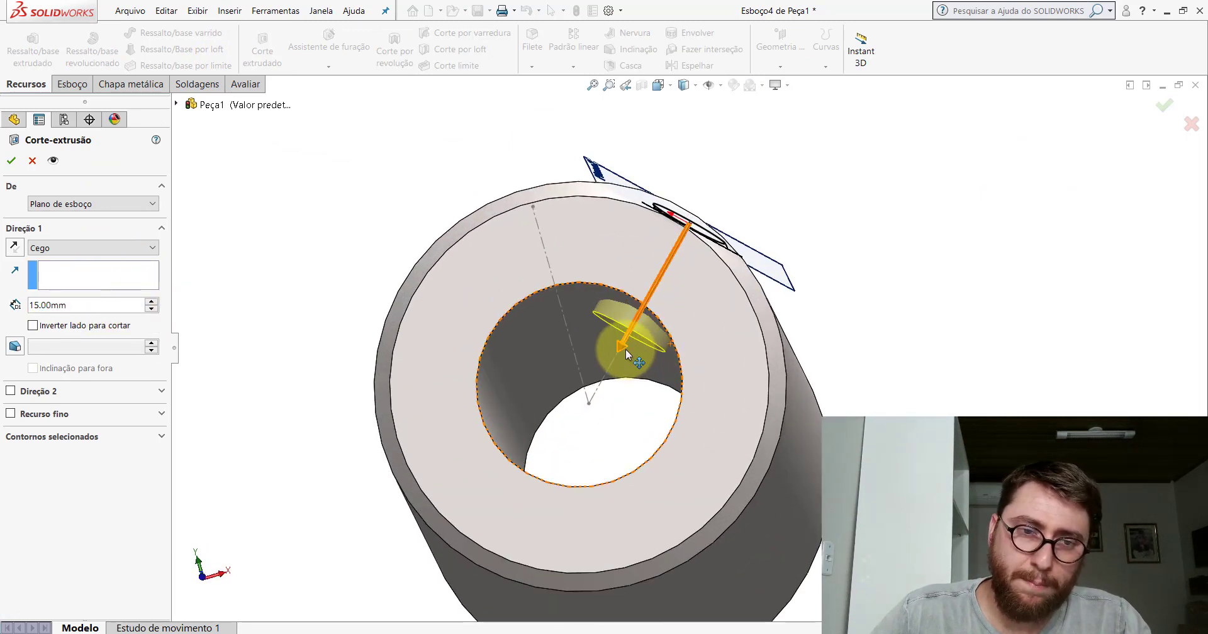
{"action": "left_click", "coordinate": [150, 302]}
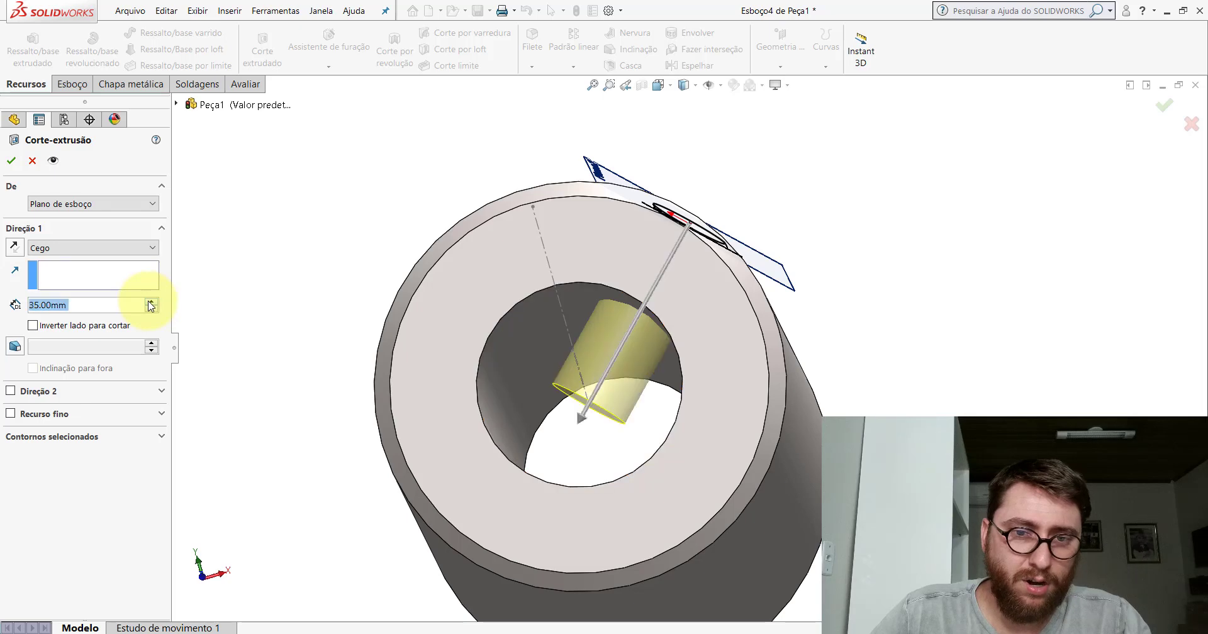
{"action": "left_click", "coordinate": [150, 302]}
{"action": "left_click", "coordinate": [151, 309]}
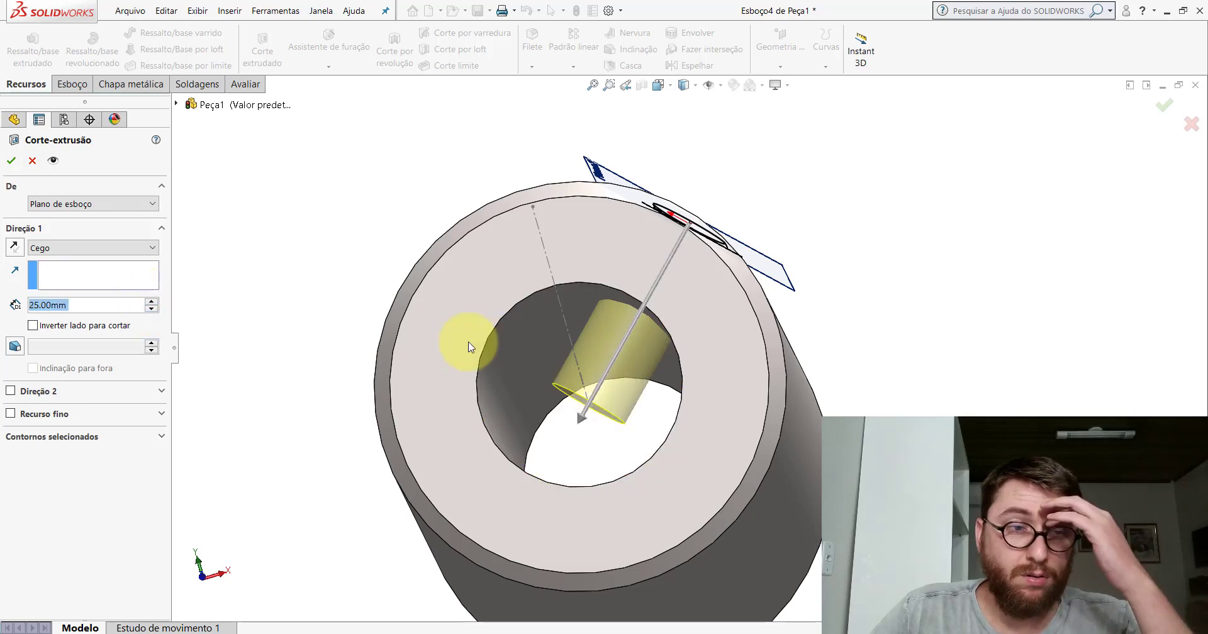
{"action": "key", "text": "Return"}
{"action": "scroll", "coordinate": [667, 307], "scroll_direction": "up", "scroll_amount": 3}
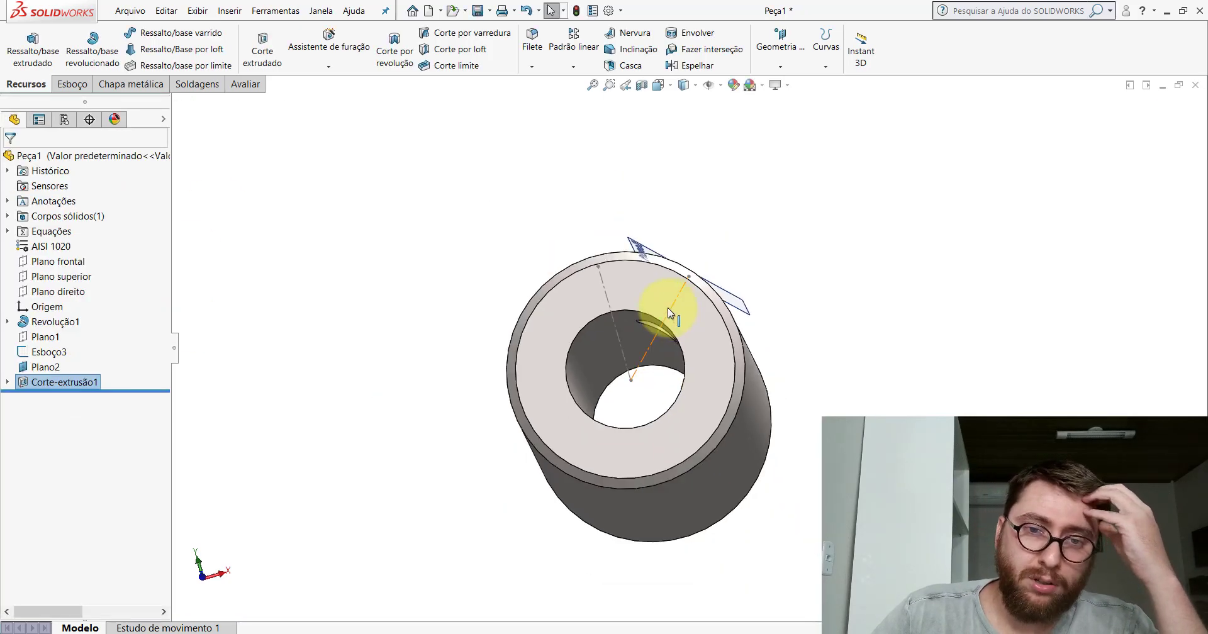
{"action": "mouse_move", "coordinate": [667, 308]}
{"action": "middle_mouse_down"}
{"action": "mouse_move", "coordinate": [610, 391]}
{"action": "mouse_move", "coordinate": [581, 461]}
{"action": "mouse_move", "coordinate": [553, 170]}
{"action": "middle_mouse_up"}
- Hide the Esboço3 construction sketch and Plano2
{"action": "scroll", "coordinate": [587, 405], "scroll_direction": "down", "scroll_amount": 2}
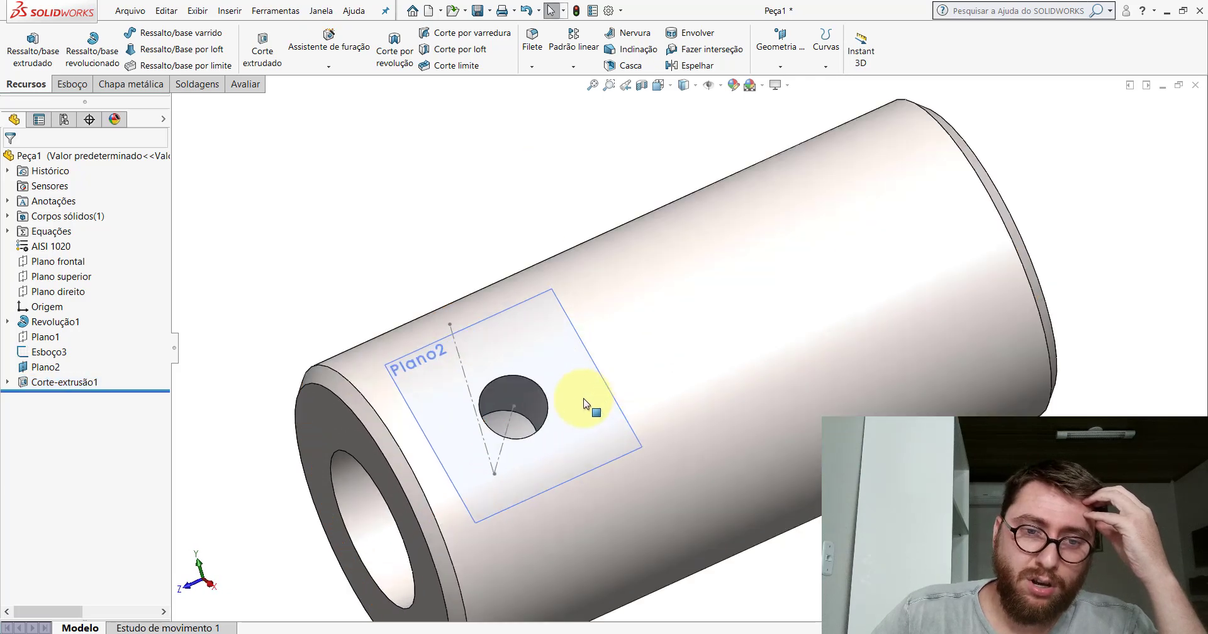
{"action": "scroll", "coordinate": [446, 331], "scroll_direction": "down", "scroll_amount": 2}
{"action": "right_click", "coordinate": [437, 330]}
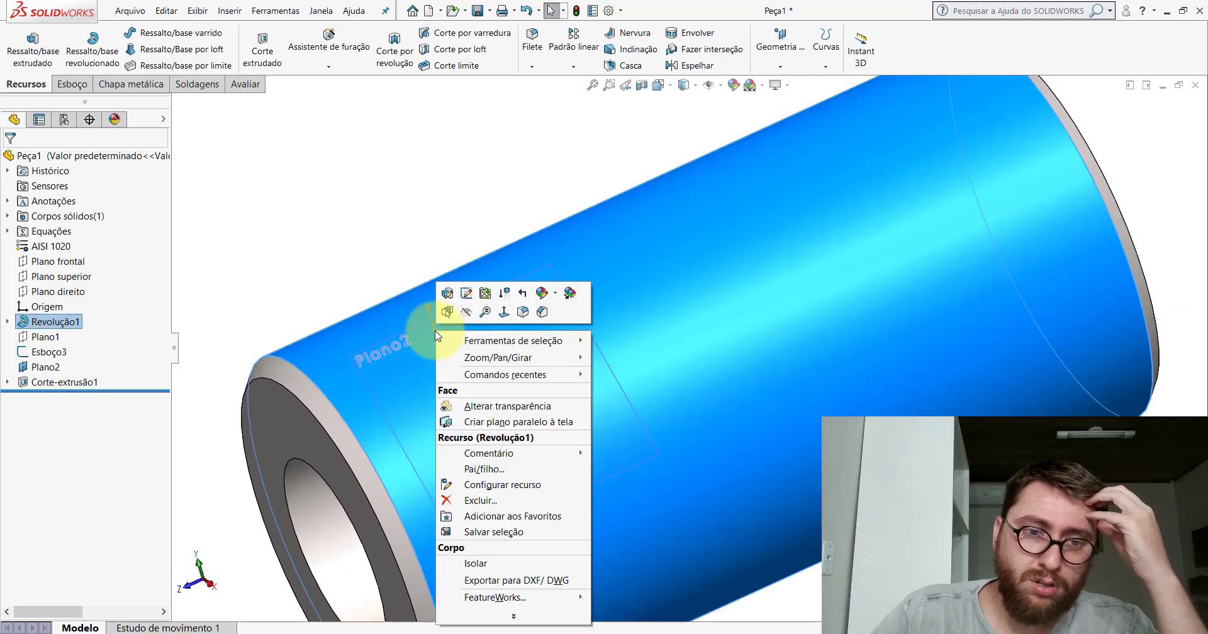
{"action": "right_click", "coordinate": [435, 331]}
{"action": "left_click", "coordinate": [461, 317]}
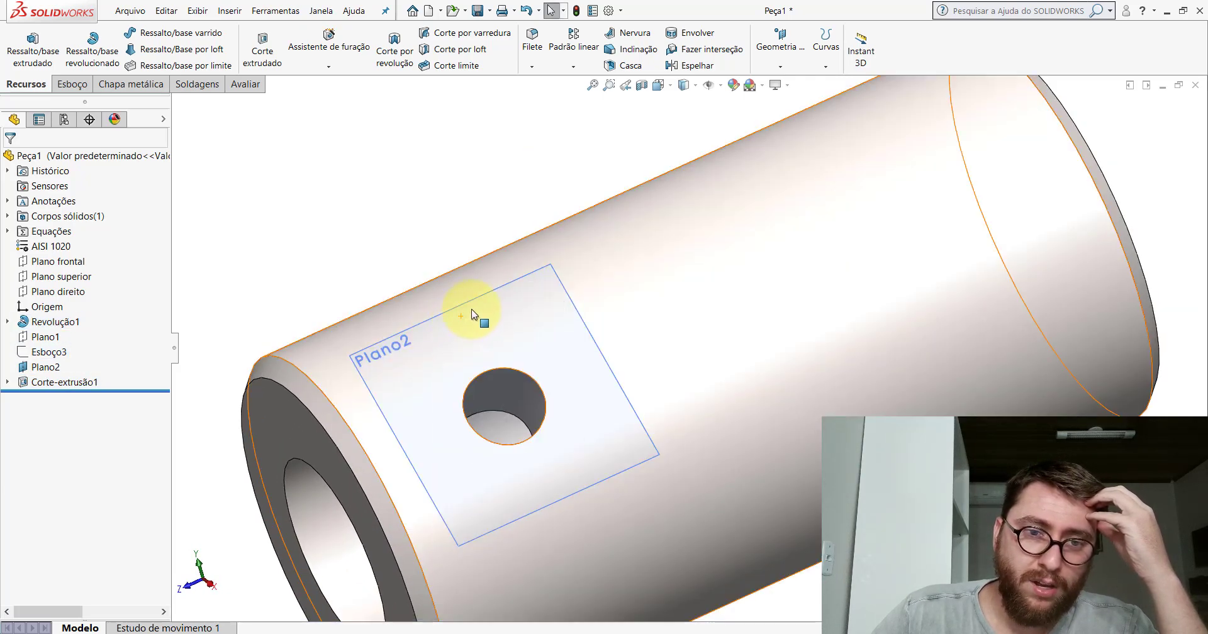
{"action": "left_click", "coordinate": [478, 300]}
{"action": "right_click", "coordinate": [478, 300]}
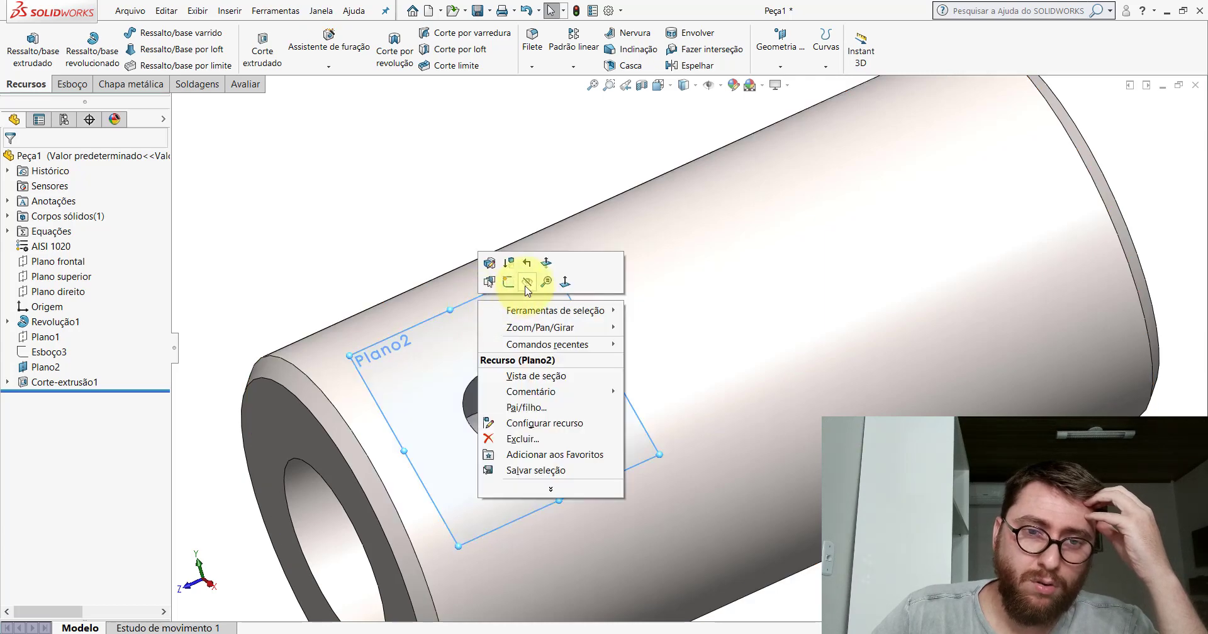
{"action": "left_click", "coordinate": [531, 275]}
{"action": "scroll", "coordinate": [618, 335], "scroll_direction": "up", "scroll_amount": 3}
{"action": "mouse_move", "coordinate": [618, 335]}
{"action": "middle_mouse_down"}
{"action": "mouse_move", "coordinate": [674, 305]}
{"action": "mouse_move", "coordinate": [761, 214]}
{"action": "mouse_move", "coordinate": [772, 233]}
{"action": "mouse_move", "coordinate": [640, 295]}
{"action": "mouse_move", "coordinate": [574, 372]}
{"action": "mouse_move", "coordinate": [587, 377]}
{"action": "mouse_move", "coordinate": [647, 334]}
{"action": "mouse_move", "coordinate": [722, 247]}
{"action": "mouse_move", "coordinate": [763, 237]}
{"action": "mouse_move", "coordinate": [612, 378]}
{"action": "mouse_move", "coordinate": [647, 378]}
{"action": "middle_mouse_up"}
- Switch the finished tube to the isometric view
{"action": "scroll", "coordinate": [647, 378], "scroll_direction": "down", "scroll_amount": 2}
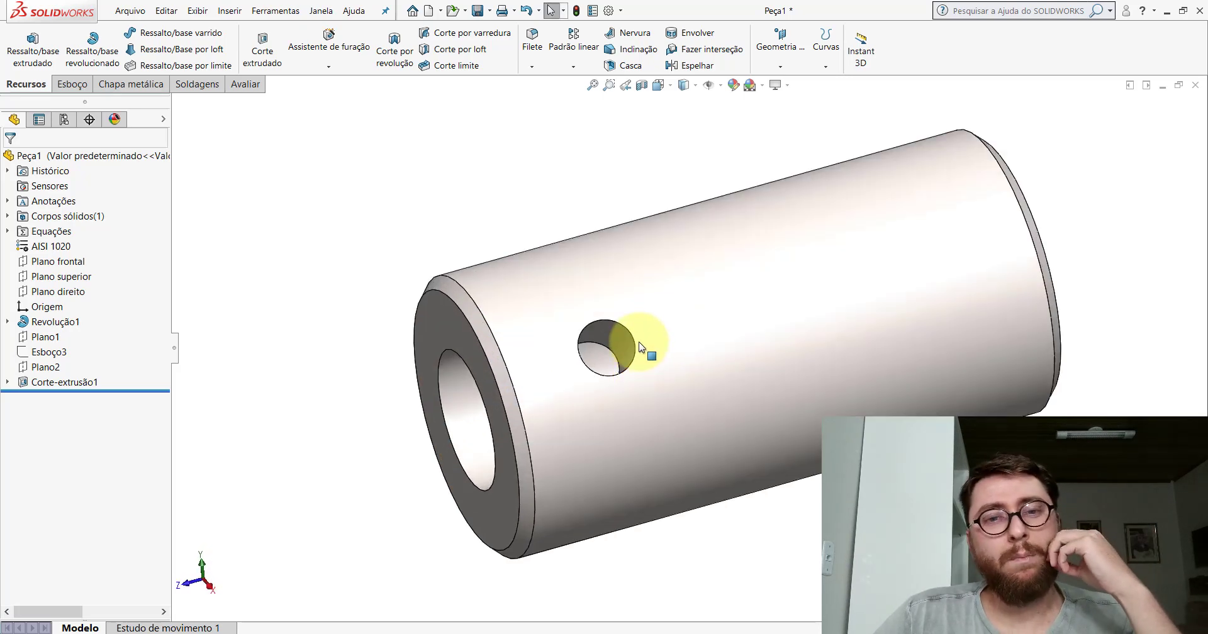
{"action": "scroll", "coordinate": [639, 342], "scroll_direction": "up", "scroll_amount": 2}
{"action": "scroll", "coordinate": [655, 356], "scroll_direction": "down", "scroll_amount": 2}
{"action": "scroll", "coordinate": [667, 358], "scroll_direction": "down", "scroll_amount": 1}
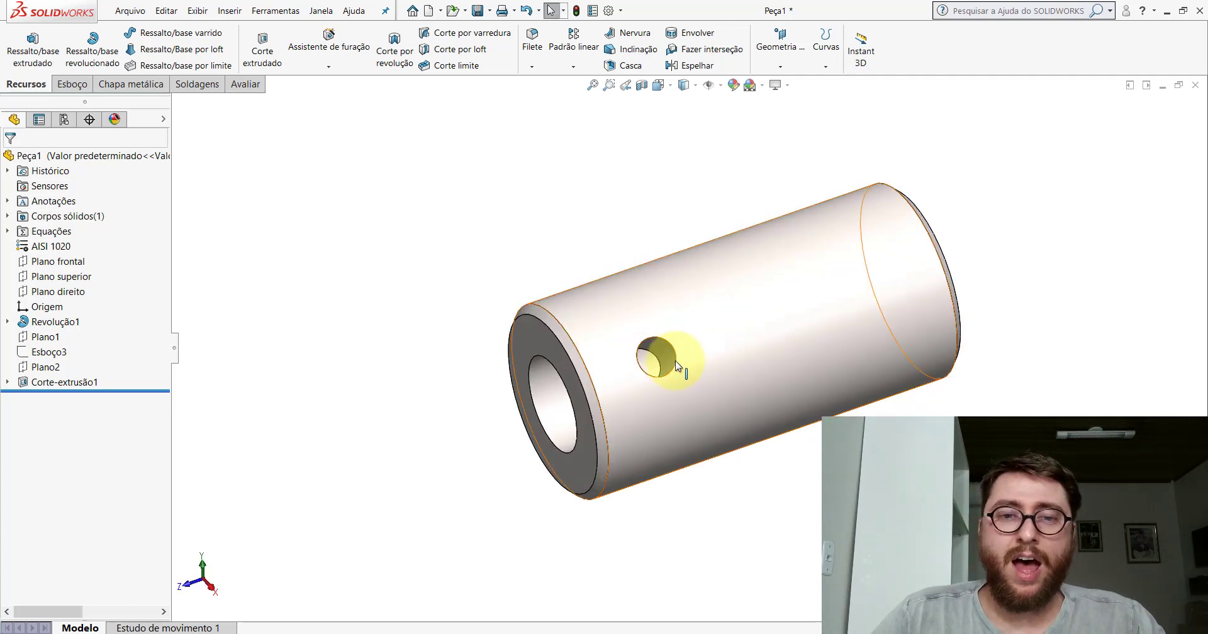
{"action": "scroll", "coordinate": [675, 360], "scroll_direction": "up", "scroll_amount": 3}
{"action": "scroll", "coordinate": [635, 360], "scroll_direction": "down", "scroll_amount": 3}
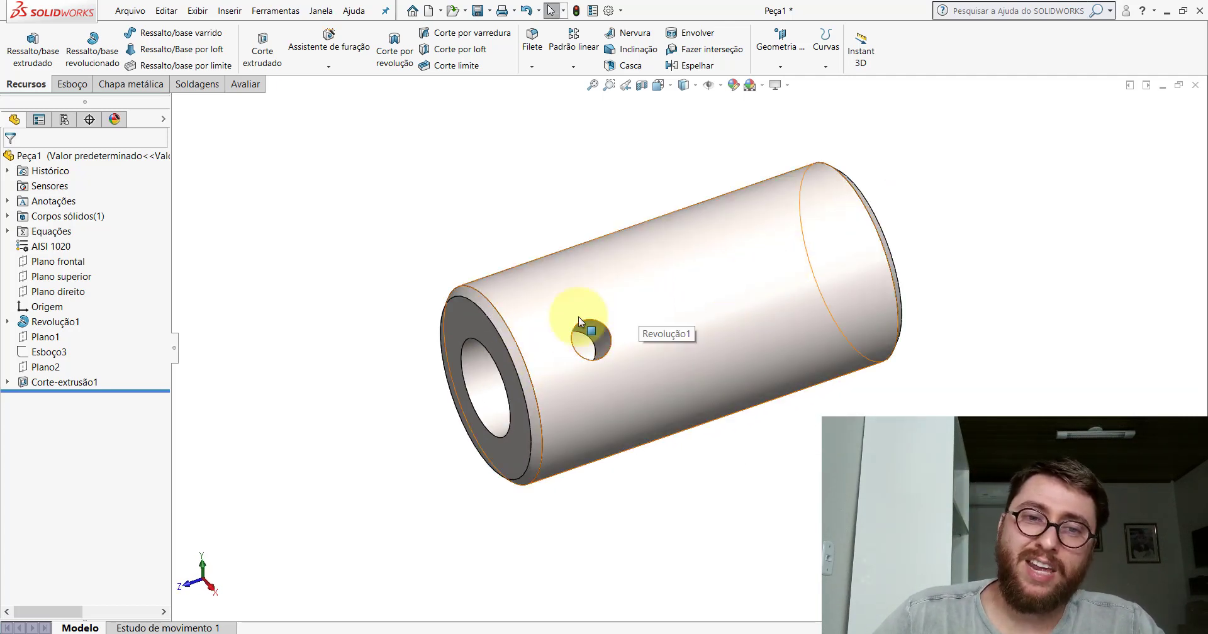
{"action": "left_click", "coordinate": [659, 85]}
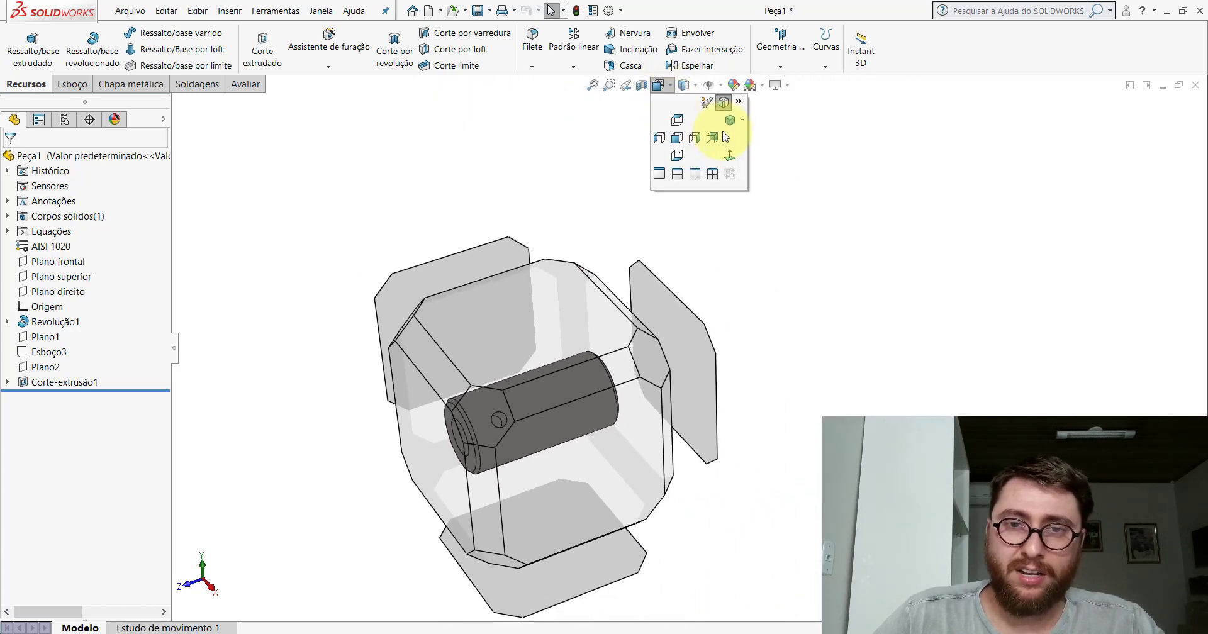
{"action": "left_click", "coordinate": [732, 126]}
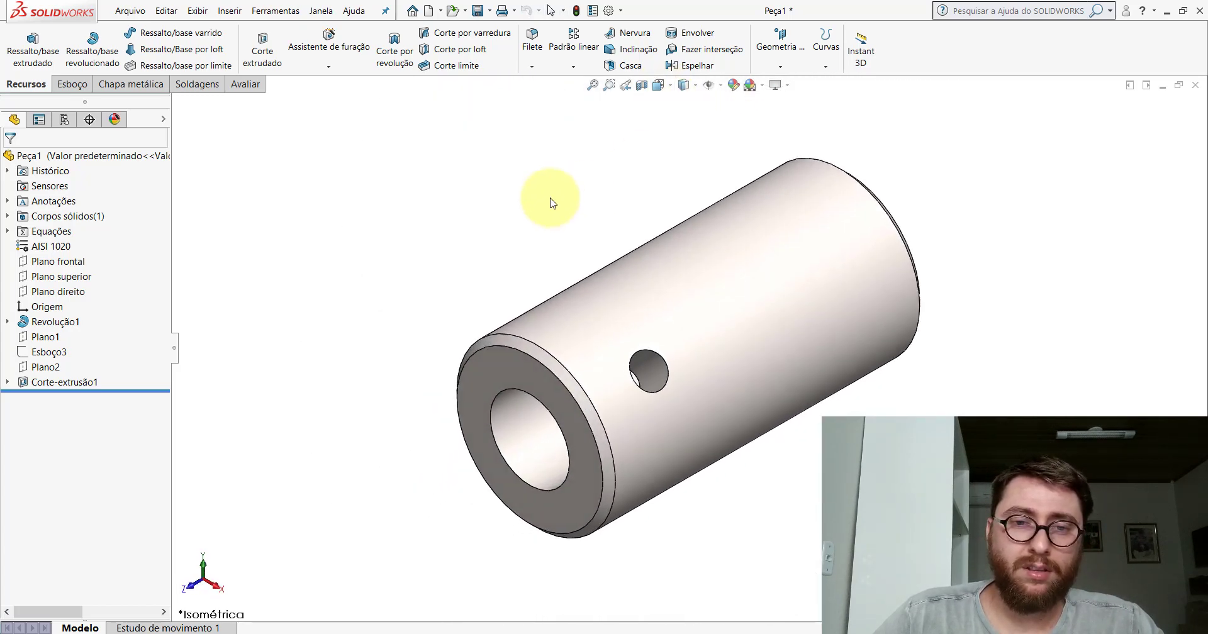
- Change Plano1's offset distance to 60 mm
{"action": "left_click", "coordinate": [46, 338]}
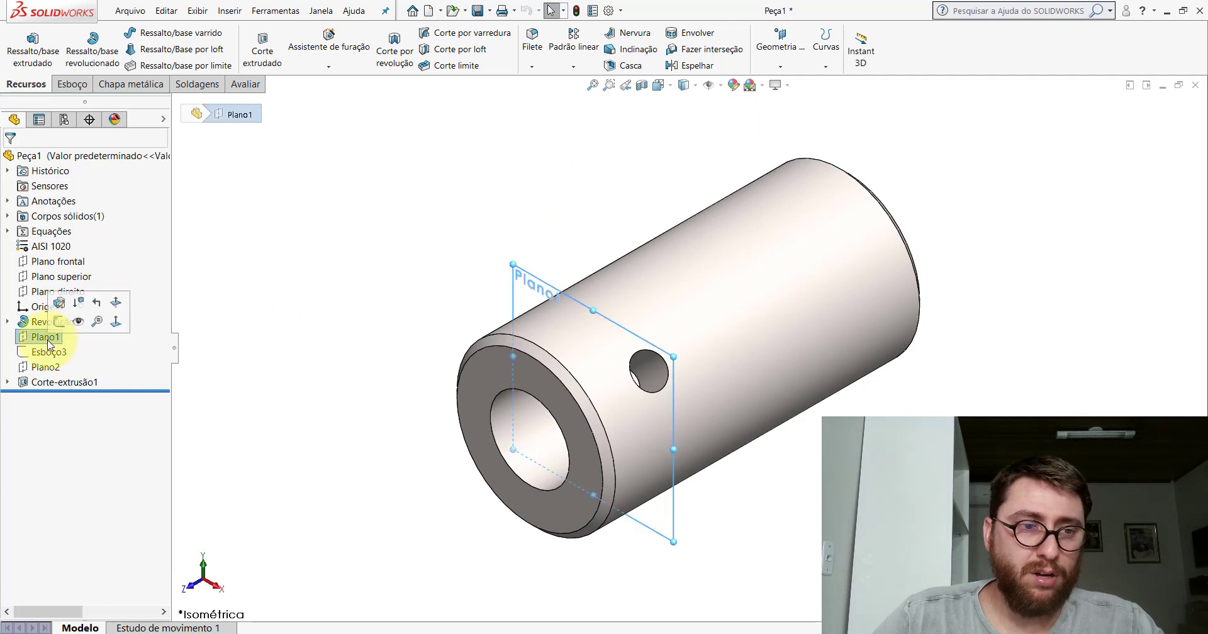
{"action": "left_click", "coordinate": [59, 305]}
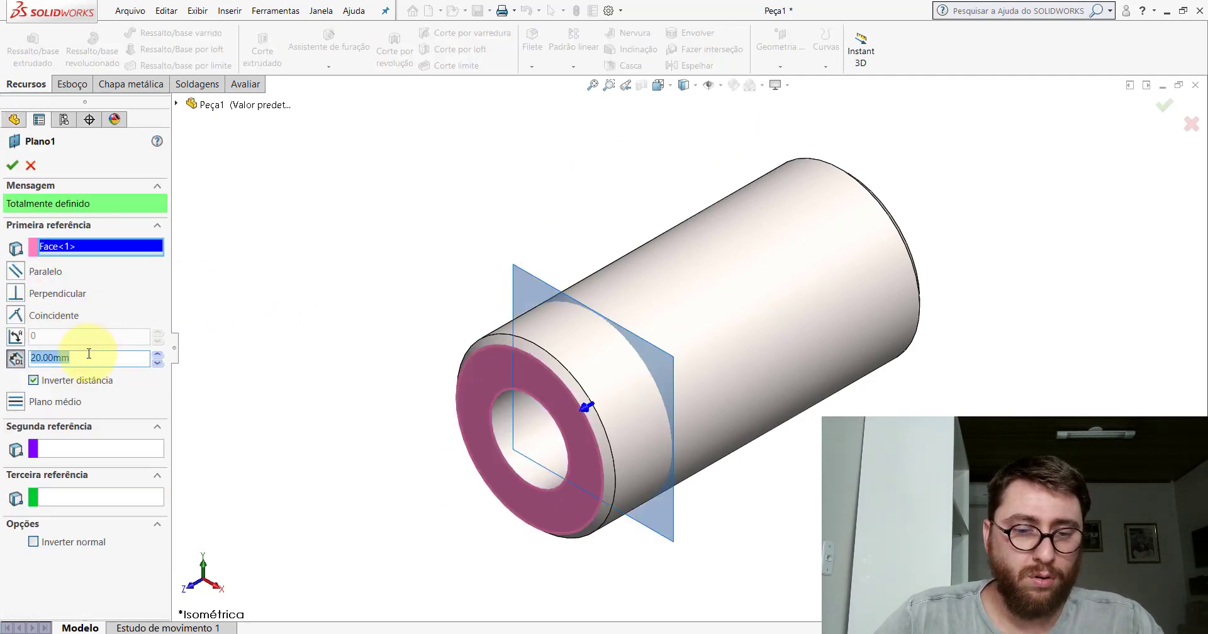
{"action": "type", "text": "60"}
{"action": "key", "text": "Return"}
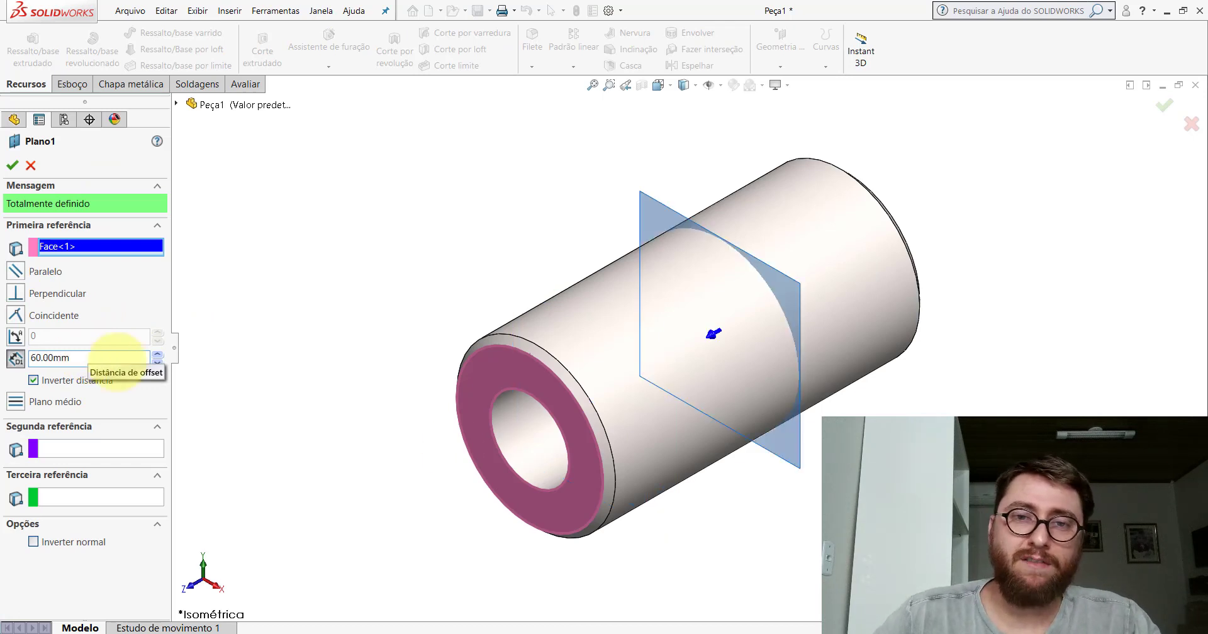
{"action": "left_click", "coordinate": [12, 165]}
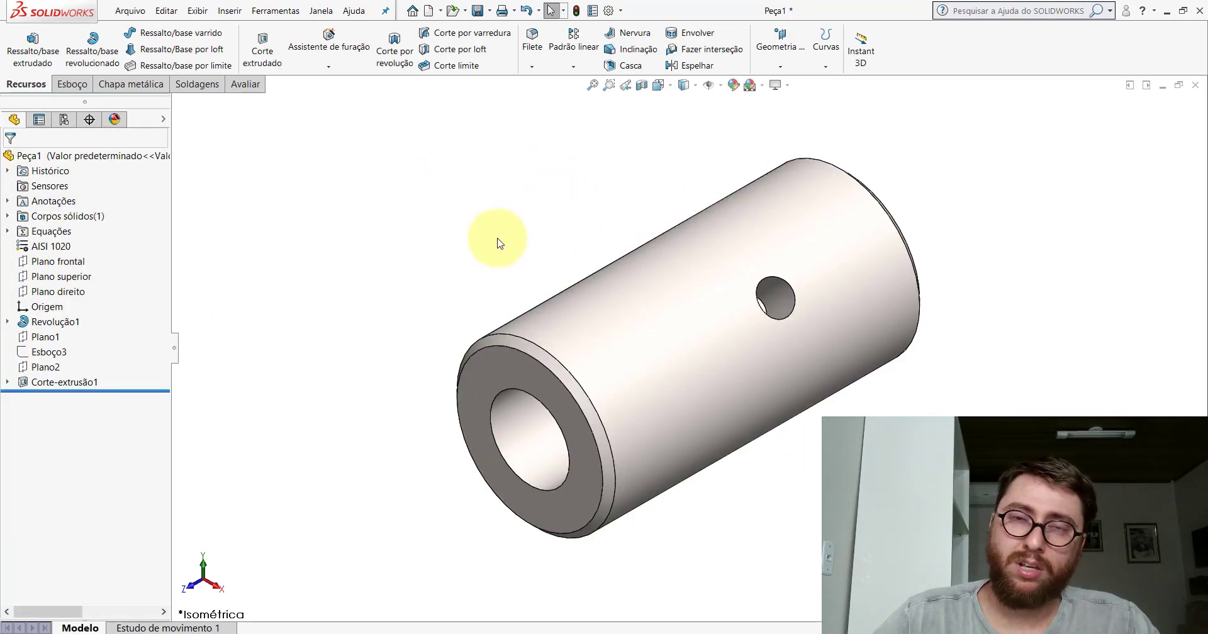
- Edit Esboço3 and change the 45° angle dimension to 30°
{"action": "right_click", "coordinate": [45, 355]}
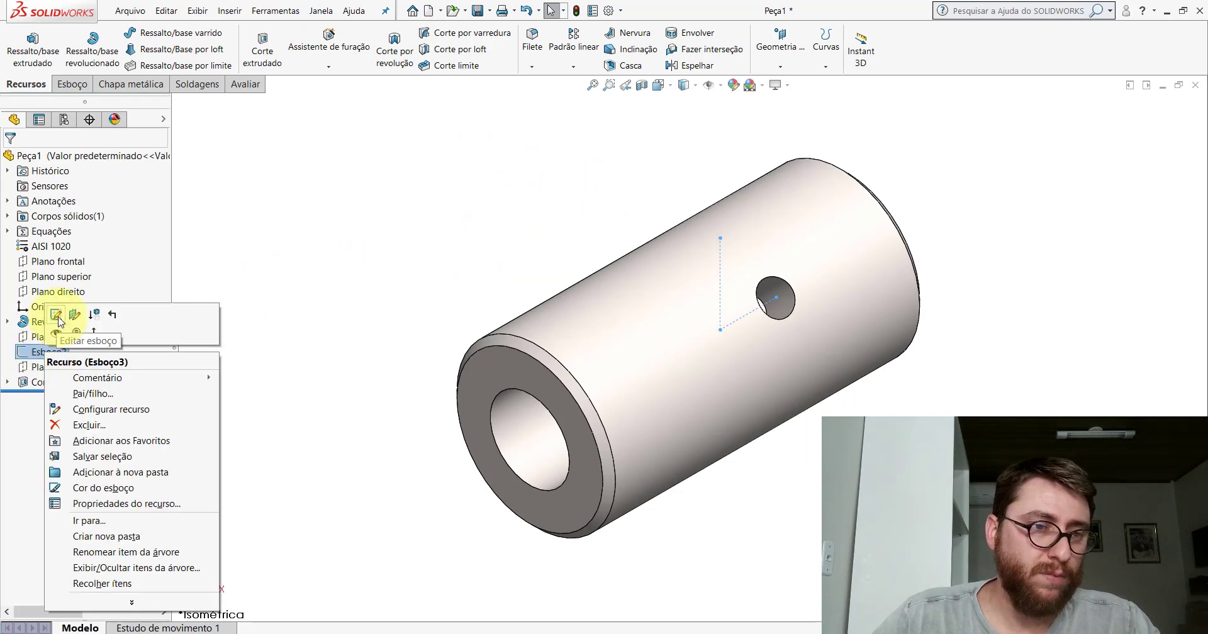
{"action": "left_click", "coordinate": [59, 319]}
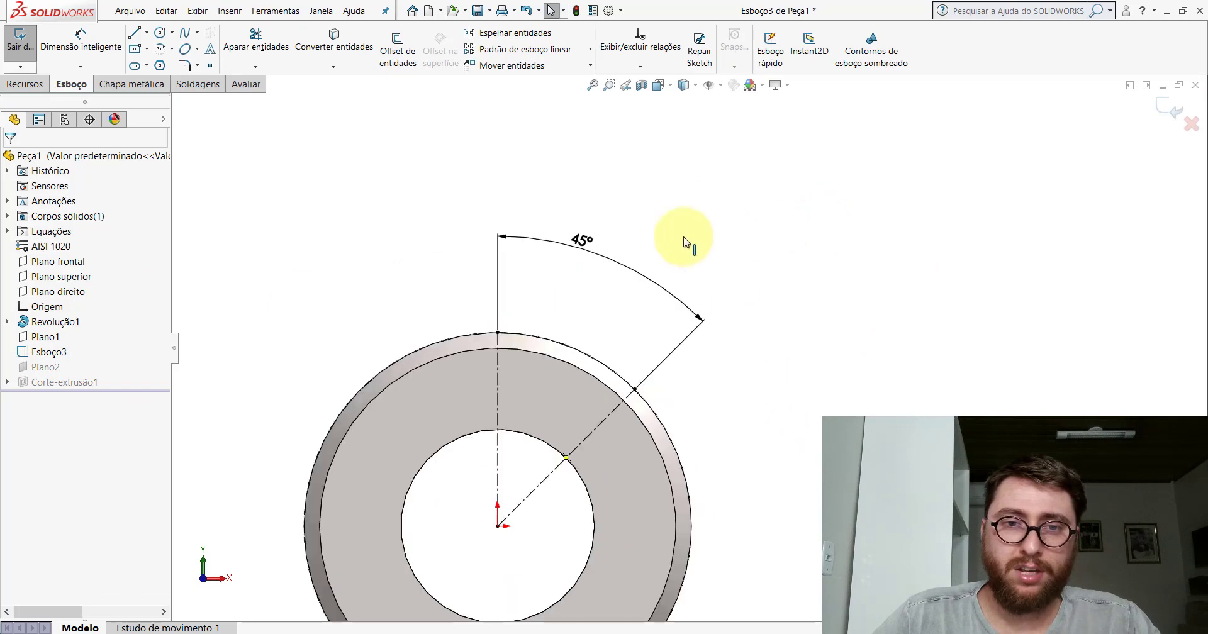
{"action": "double_click", "coordinate": [582, 240]}
{"action": "type", "text": "30"}
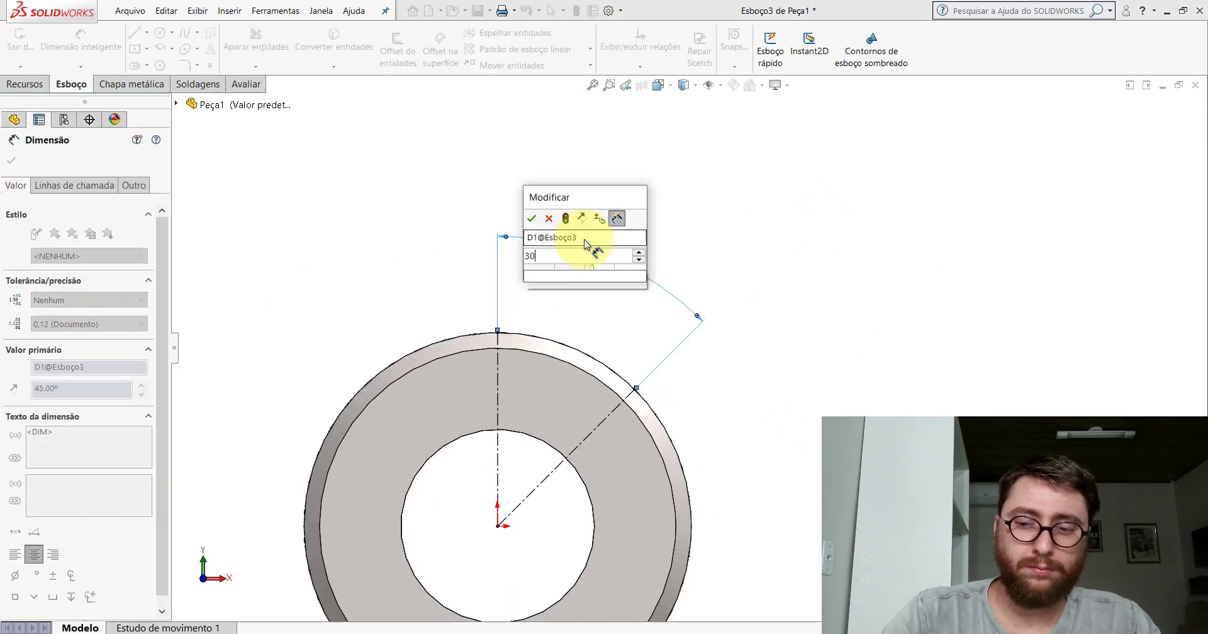
{"action": "key", "text": "Return"}
{"action": "left_click", "coordinate": [1165, 104]}
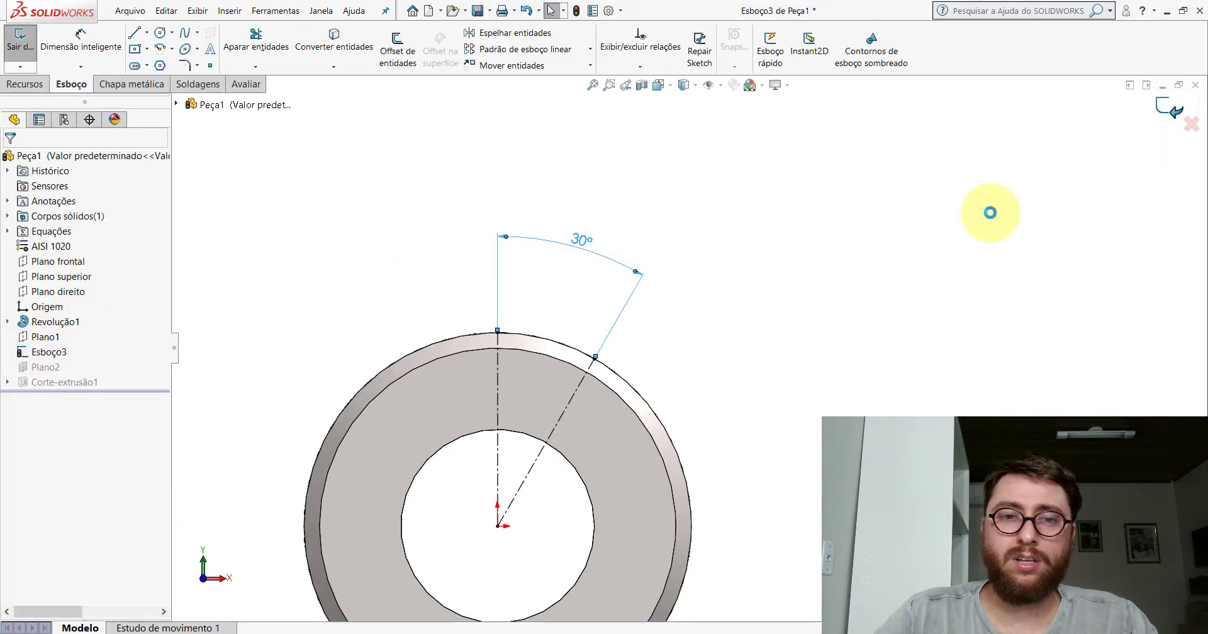
{"action": "mouse_move", "coordinate": [693, 381]}
{"action": "middle_mouse_down"}
{"action": "mouse_move", "coordinate": [537, 548]}
{"action": "mouse_move", "coordinate": [523, 439]}
{"action": "middle_mouse_up"}
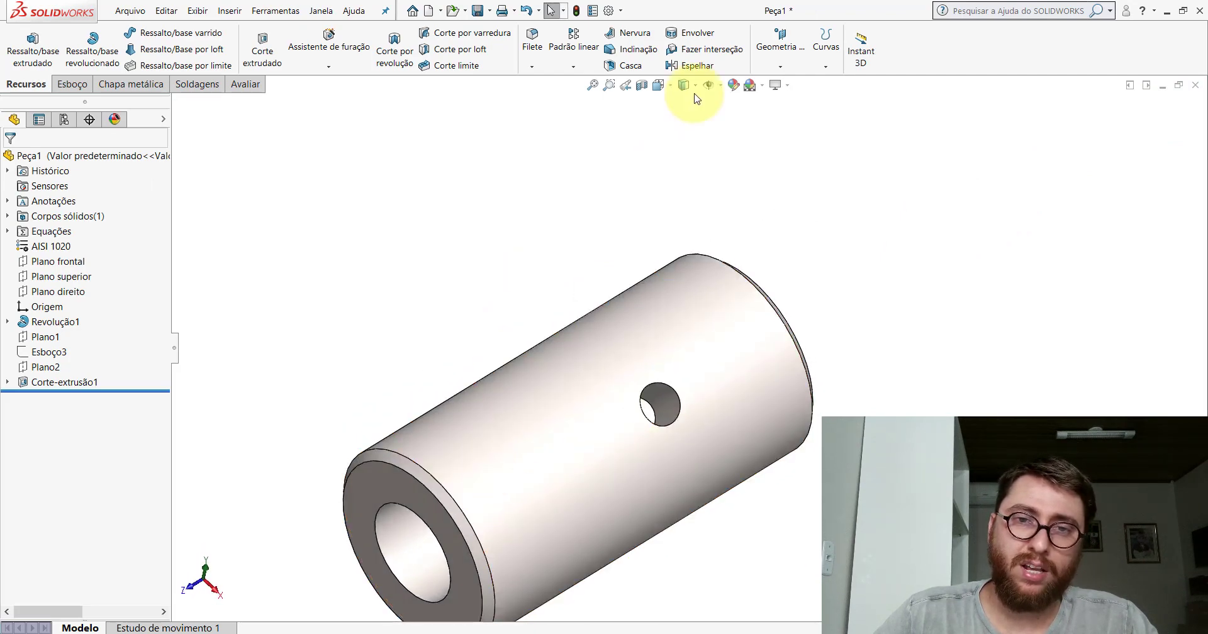
- Snap the tube to the Isométrica view orientation
{"action": "left_click", "coordinate": [671, 89]}
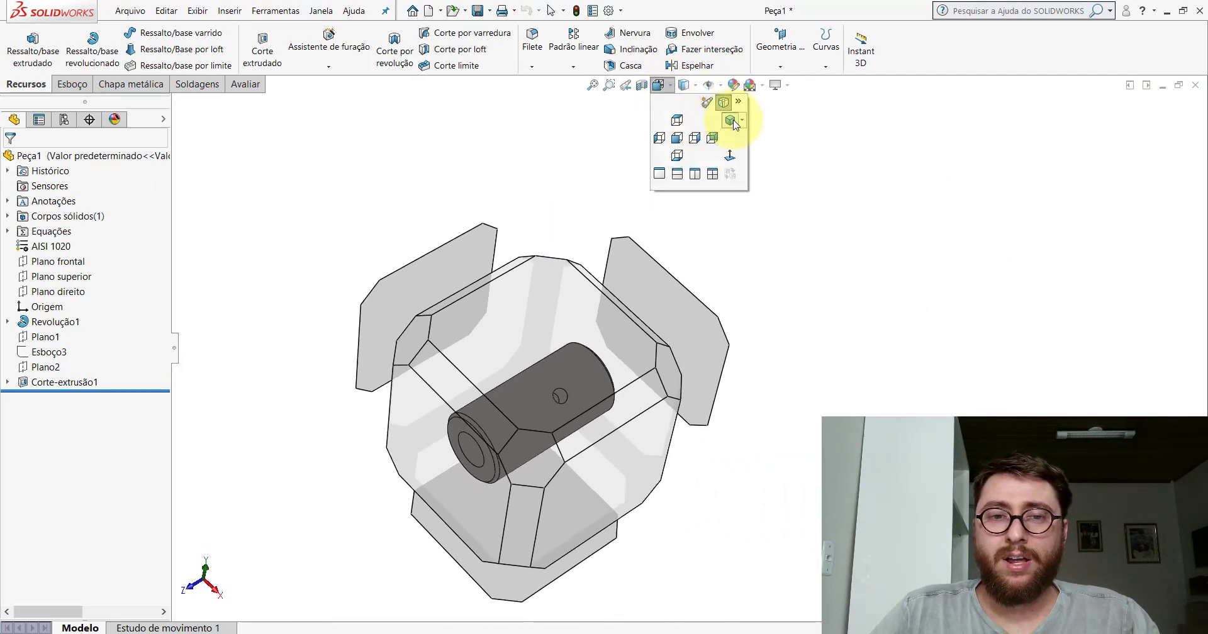
{"action": "left_click", "coordinate": [731, 121]}
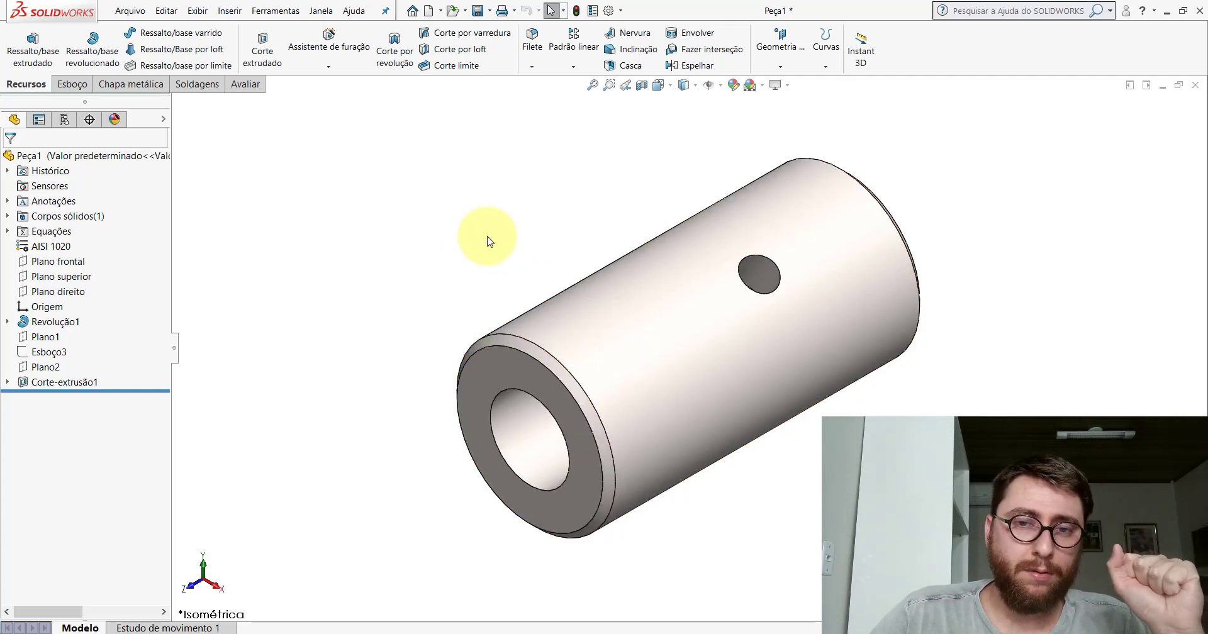
- Delete Corte-extrusão1, Esboço4 and Plano2 from the feature tree
{"action": "right_click", "coordinate": [37, 383]}
{"action": "left_click", "coordinate": [77, 455]}
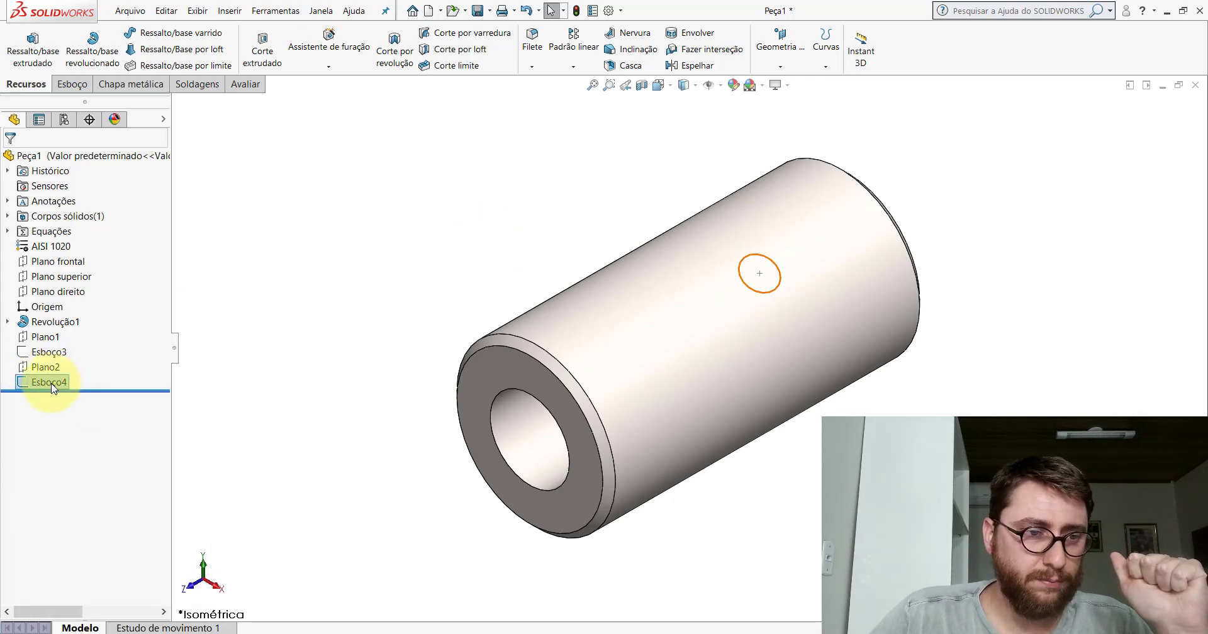
{"action": "right_click", "coordinate": [49, 381]}
{"action": "left_click", "coordinate": [63, 452]}
{"action": "right_click", "coordinate": [49, 367]}
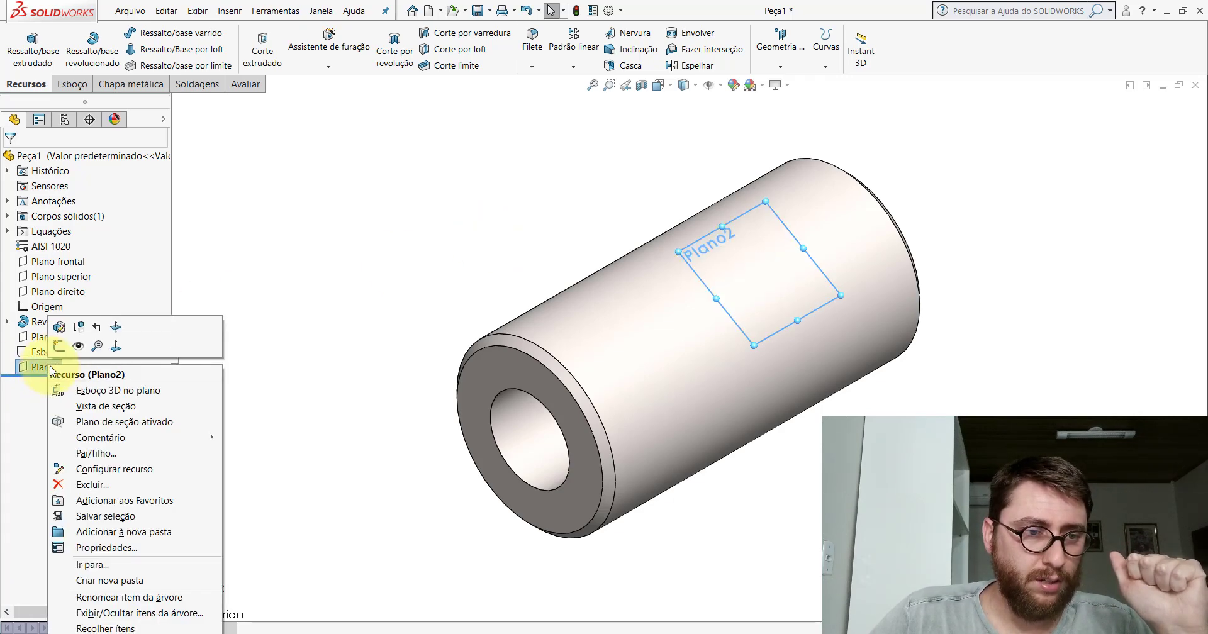
{"action": "left_click", "coordinate": [73, 427]}
- Delete Esboço3 and Plano1, then preview Plano superior and Plano direito
{"action": "right_click", "coordinate": [37, 352]}
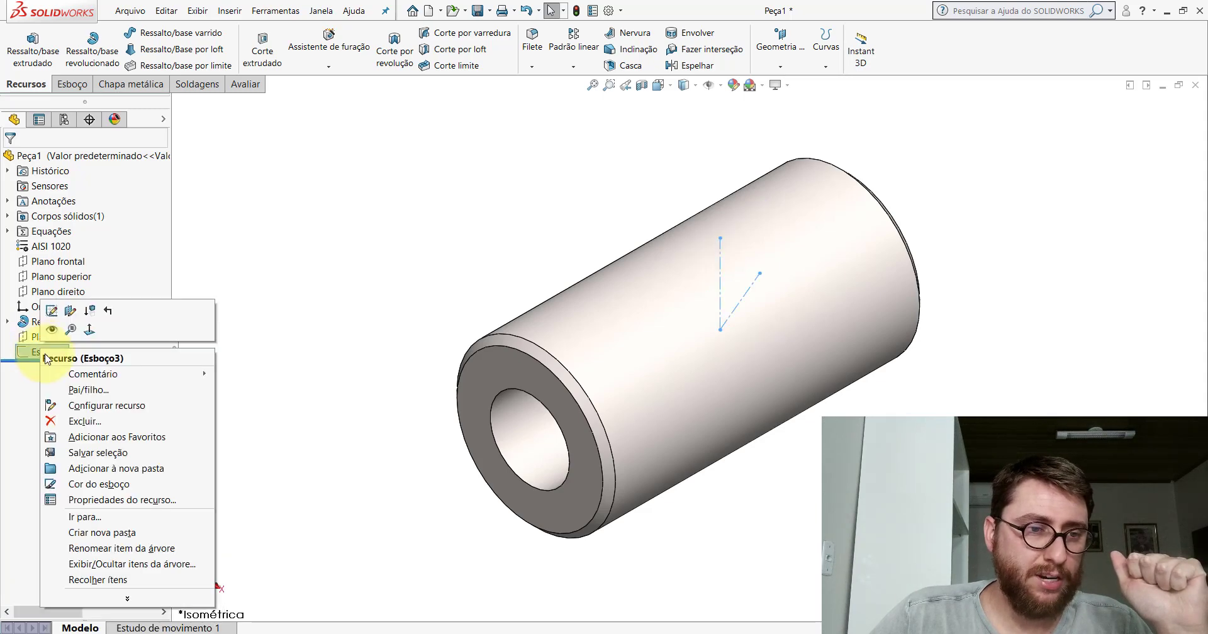
{"action": "left_click", "coordinate": [69, 415]}
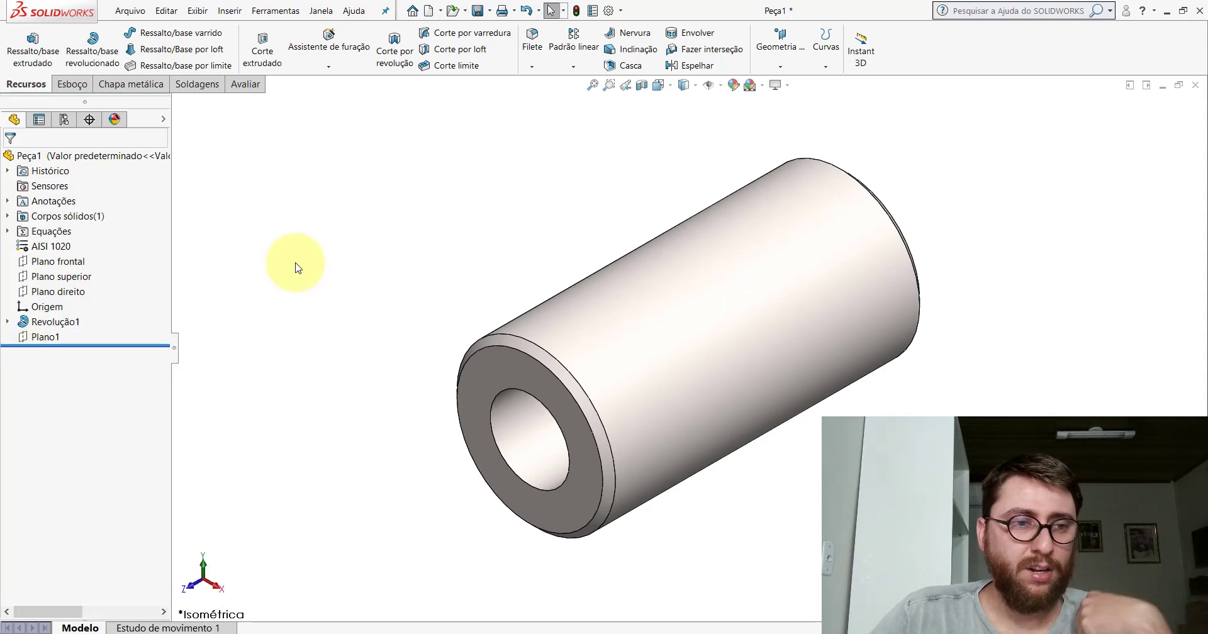
{"action": "right_click", "coordinate": [39, 337]}
{"action": "left_click", "coordinate": [93, 448]}
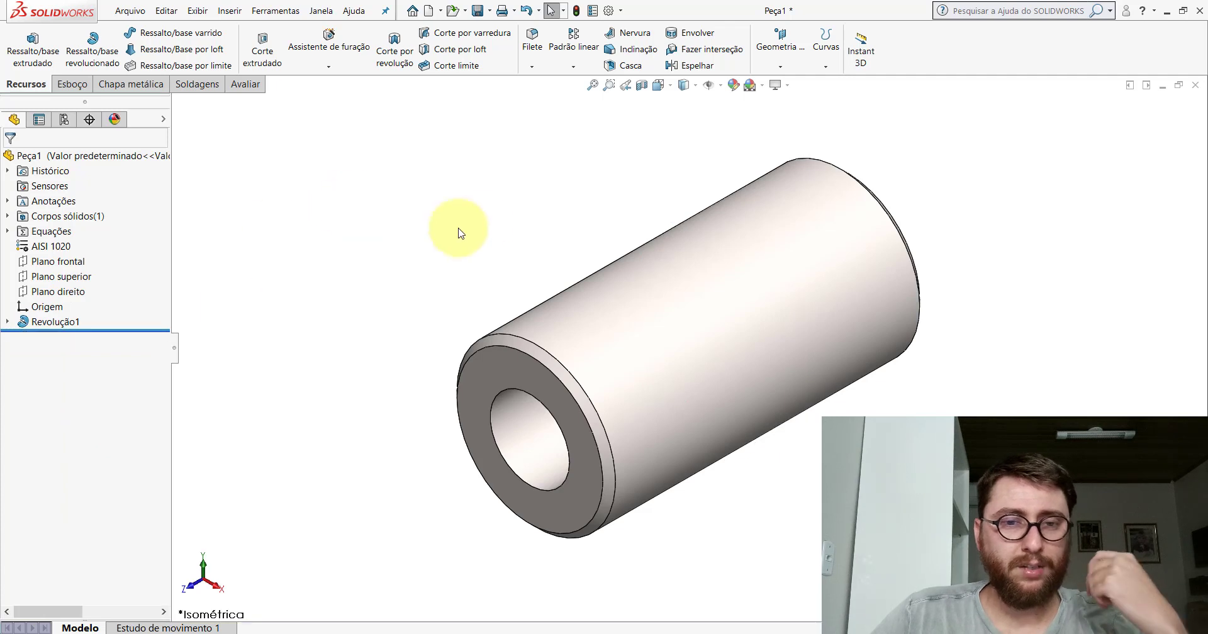
{"action": "key", "text": "f"}
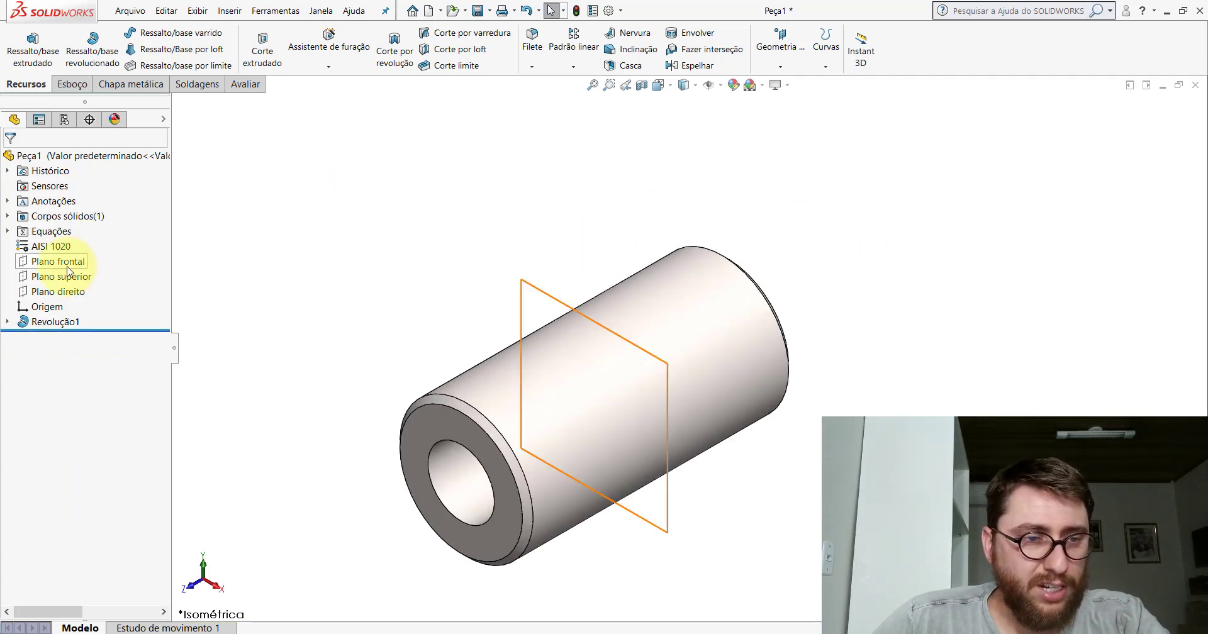
{"action": "left_click", "coordinate": [67, 284]}
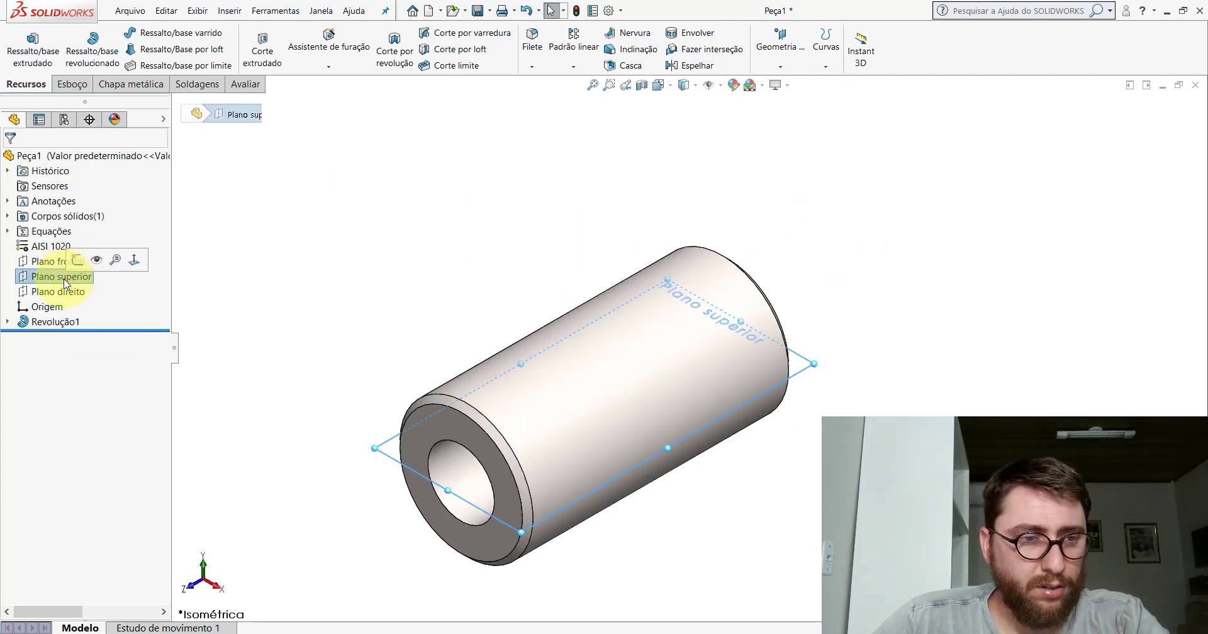
{"action": "left_click", "coordinate": [62, 293]}
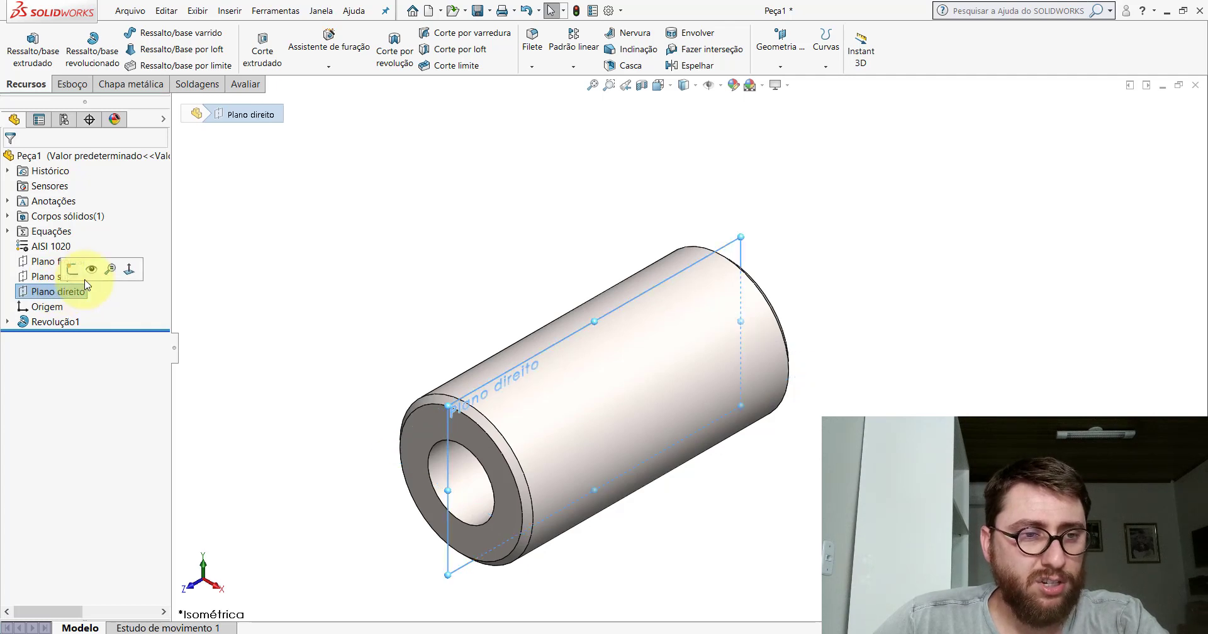
- Start a new plane tangent to the tube's outer face, referencing Plano direito
{"action": "left_click", "coordinate": [504, 281]}
{"action": "scroll", "coordinate": [717, 375], "scroll_direction": "up", "scroll_amount": 3}
{"action": "scroll", "coordinate": [686, 325], "scroll_direction": "down", "scroll_amount": 2}
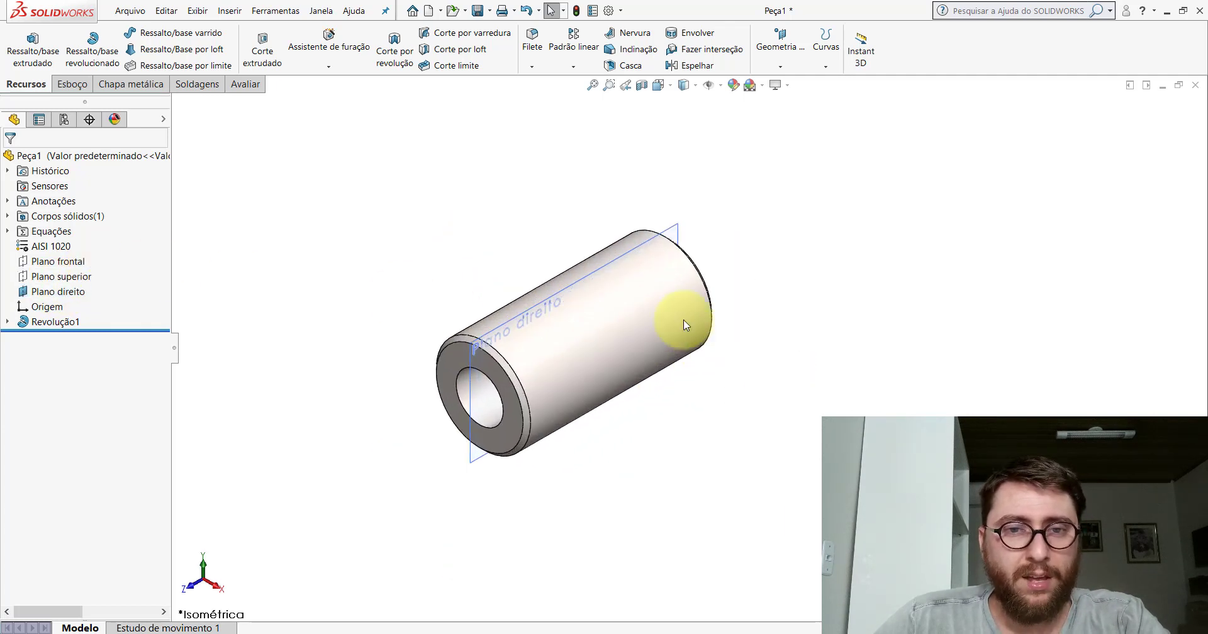
{"action": "left_click", "coordinate": [781, 63]}
{"action": "left_click", "coordinate": [788, 91]}
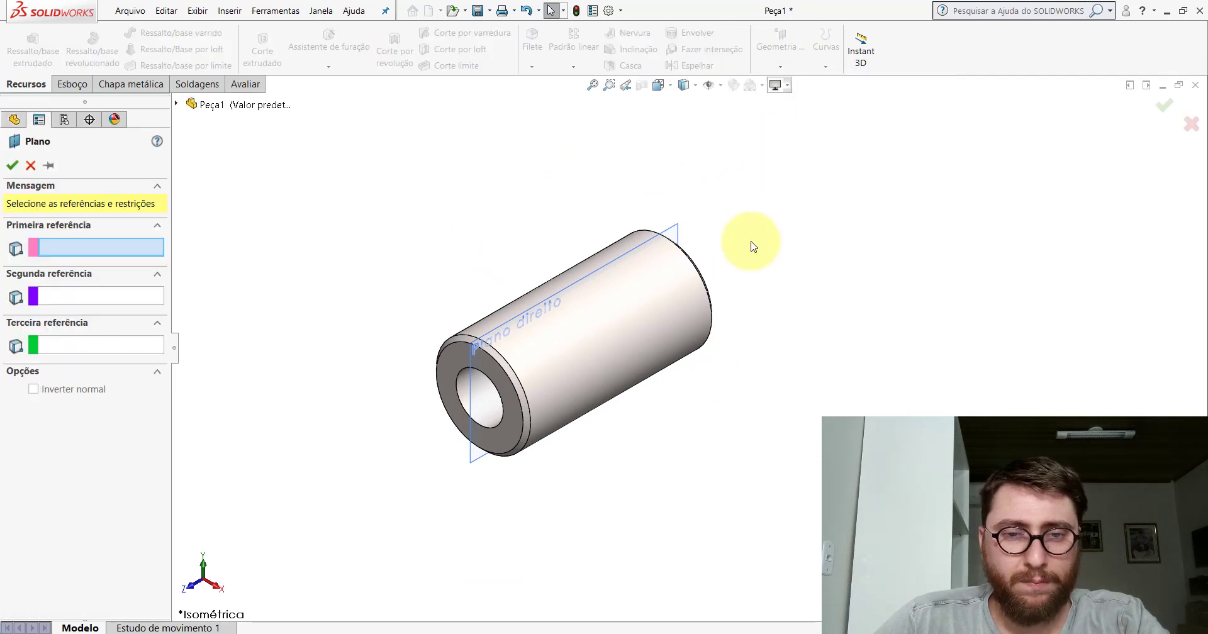
{"action": "scroll", "coordinate": [655, 378], "scroll_direction": "down", "scroll_amount": 3}
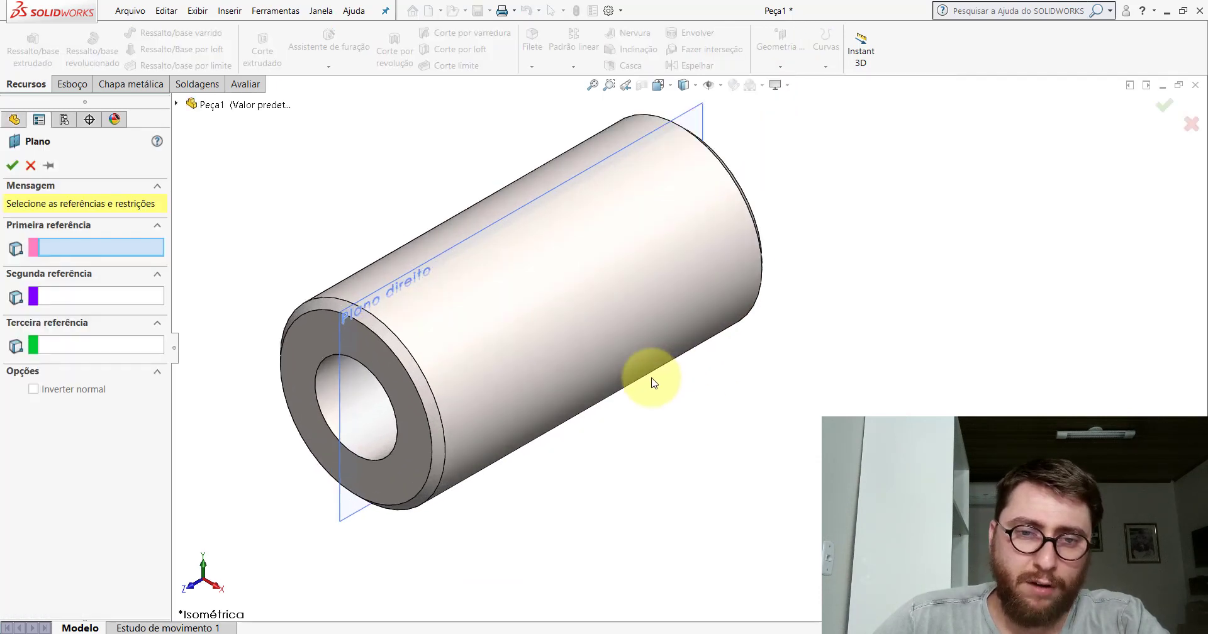
{"action": "left_click", "coordinate": [546, 302]}
{"action": "left_click", "coordinate": [365, 301]}
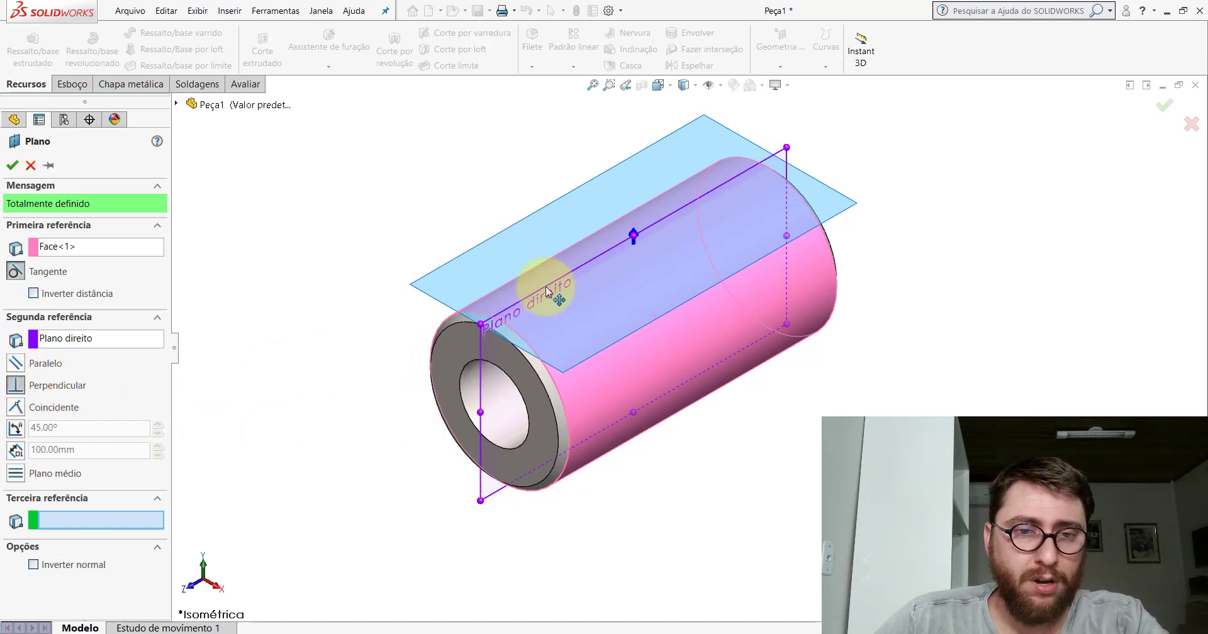
- Set the plane at an angle to Plano direito, entering 45°
{"action": "left_click", "coordinate": [17, 428]}
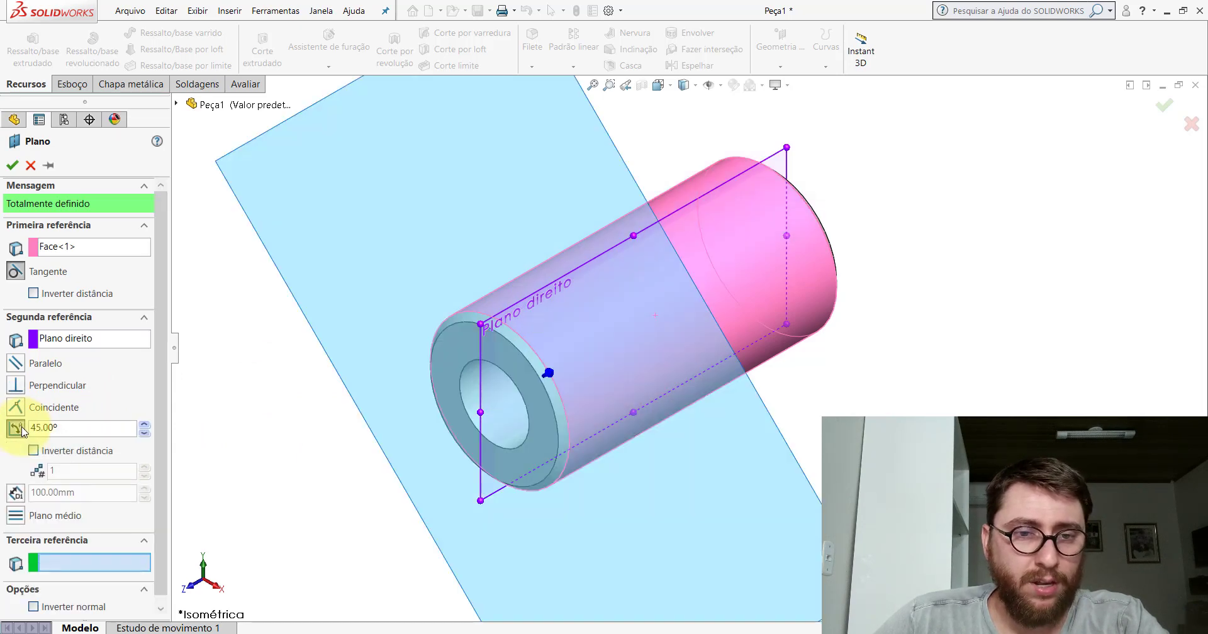
{"action": "middle_click_drag", "start_coordinate": [587, 348], "coordinate": [759, 345]}
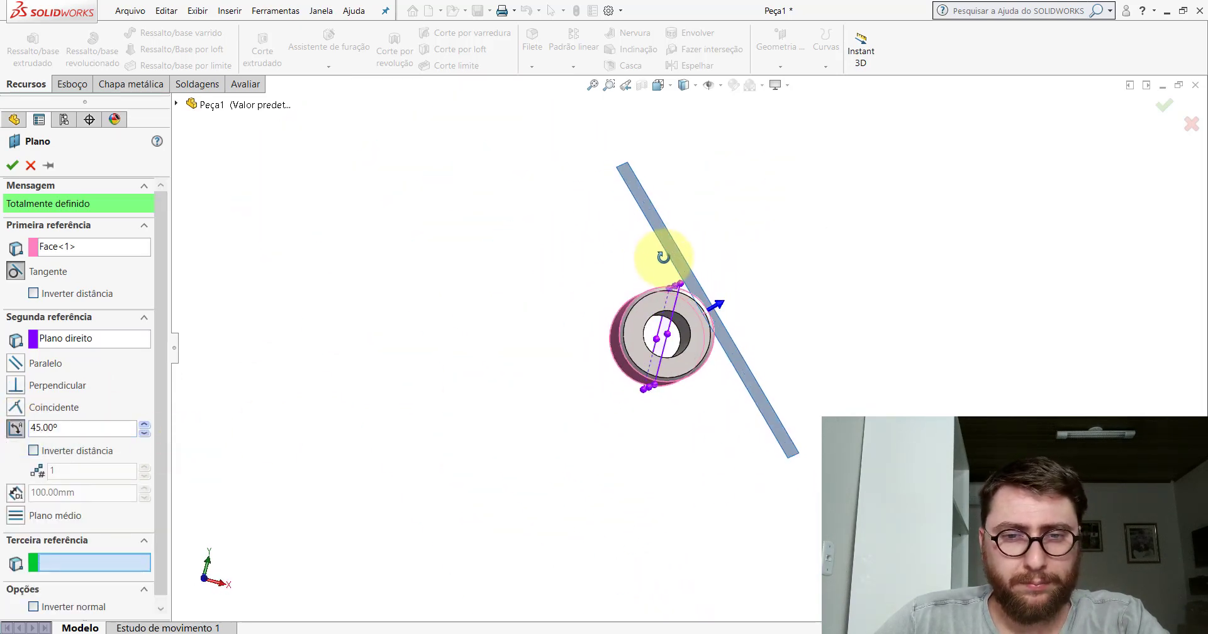
{"action": "scroll", "coordinate": [758, 345], "scroll_direction": "down", "scroll_amount": 4}
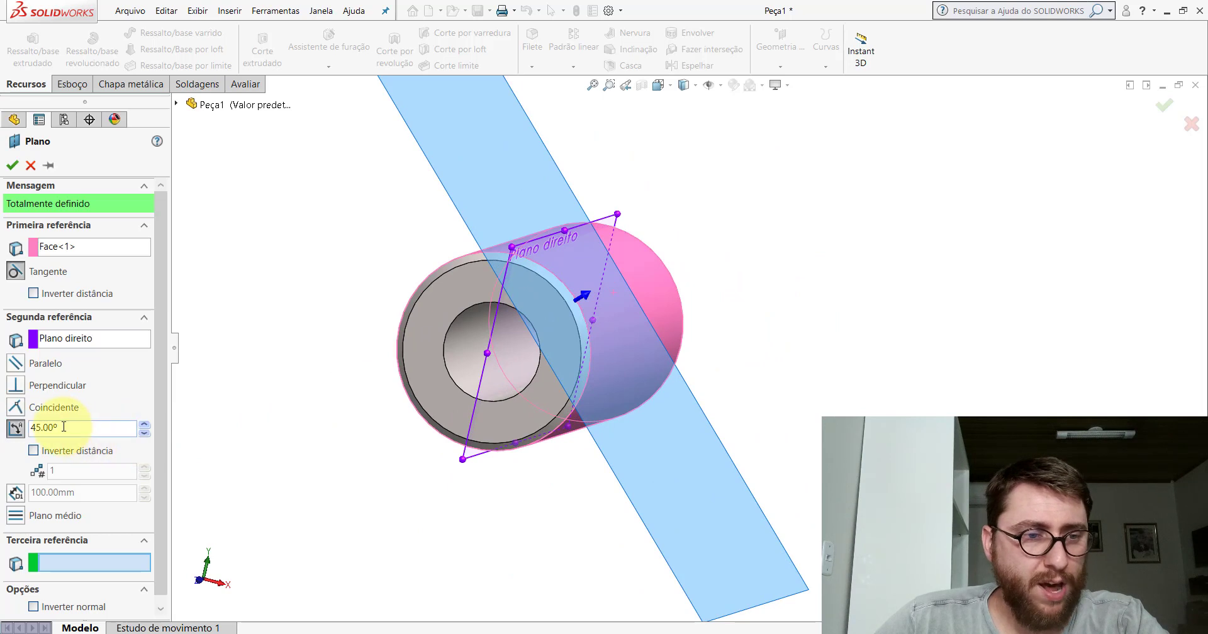
{"action": "double_click", "coordinate": [111, 430]}
{"action": "type", "text": "13"}
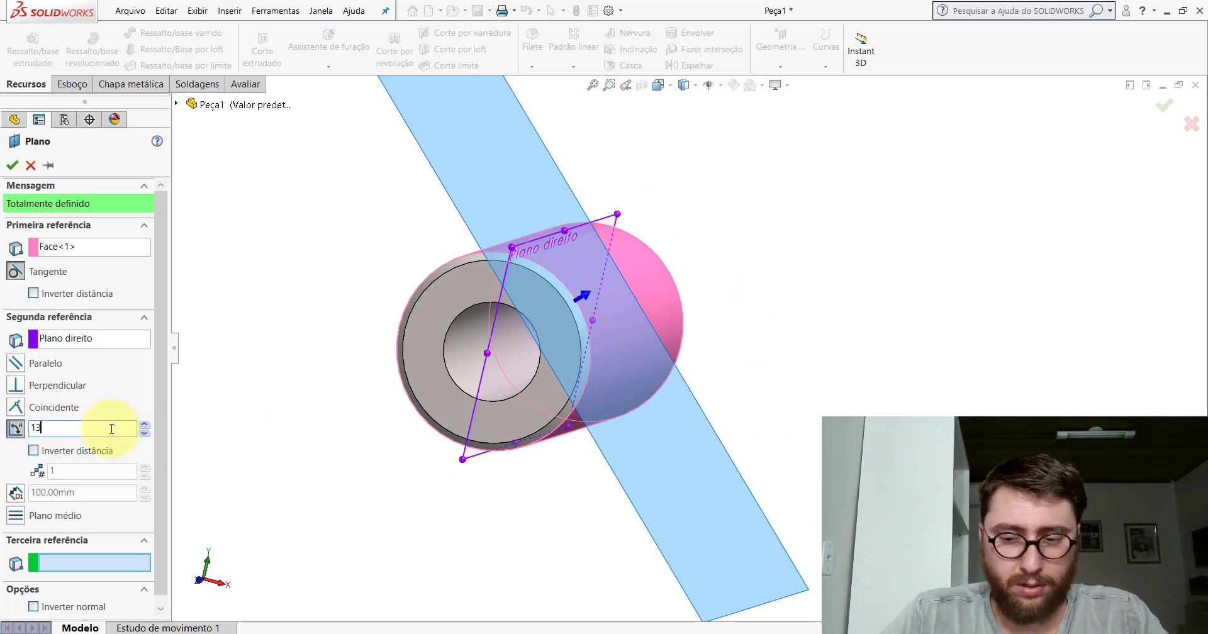
{"action": "type", "text": "5"}
{"action": "key", "text": "Return"}
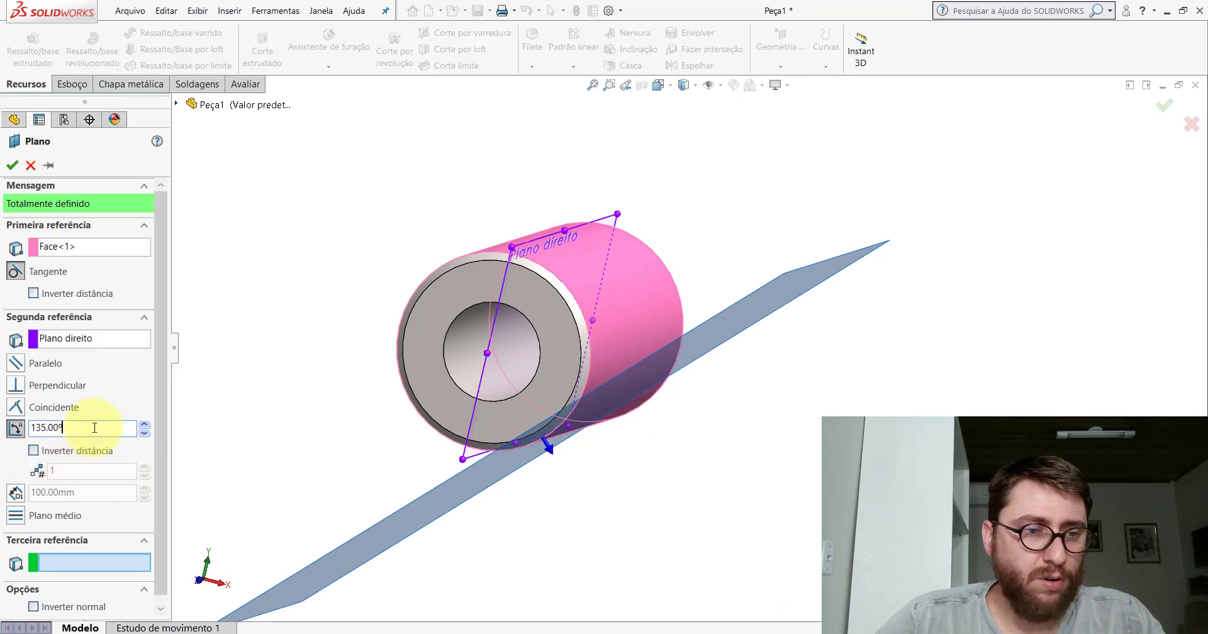
{"action": "type", "text": "5"}
{"action": "key", "text": "Return"}
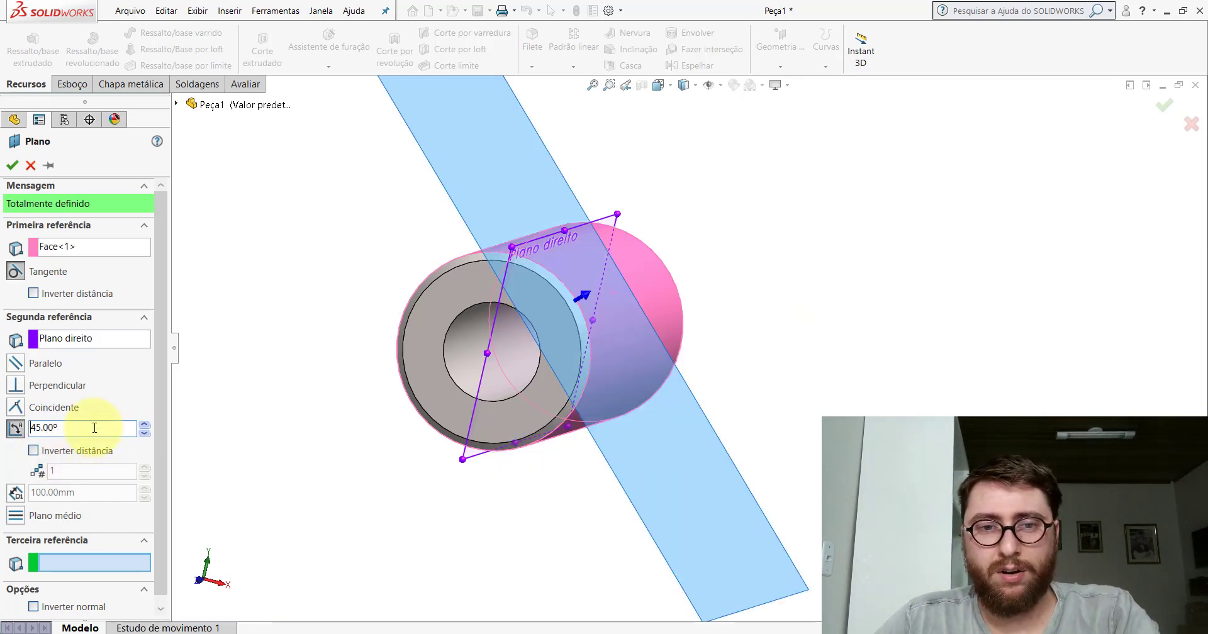
- Nudge the plane angle down and back up to 45°, then confirm Plano3
{"action": "mouse_move", "coordinate": [552, 343]}
{"action": "middle_mouse_down"}
{"action": "mouse_move", "coordinate": [662, 284]}
{"action": "mouse_move", "coordinate": [642, 313]}
{"action": "middle_mouse_up"}
{"action": "scroll", "coordinate": [642, 312], "scroll_direction": "down", "scroll_amount": 2}
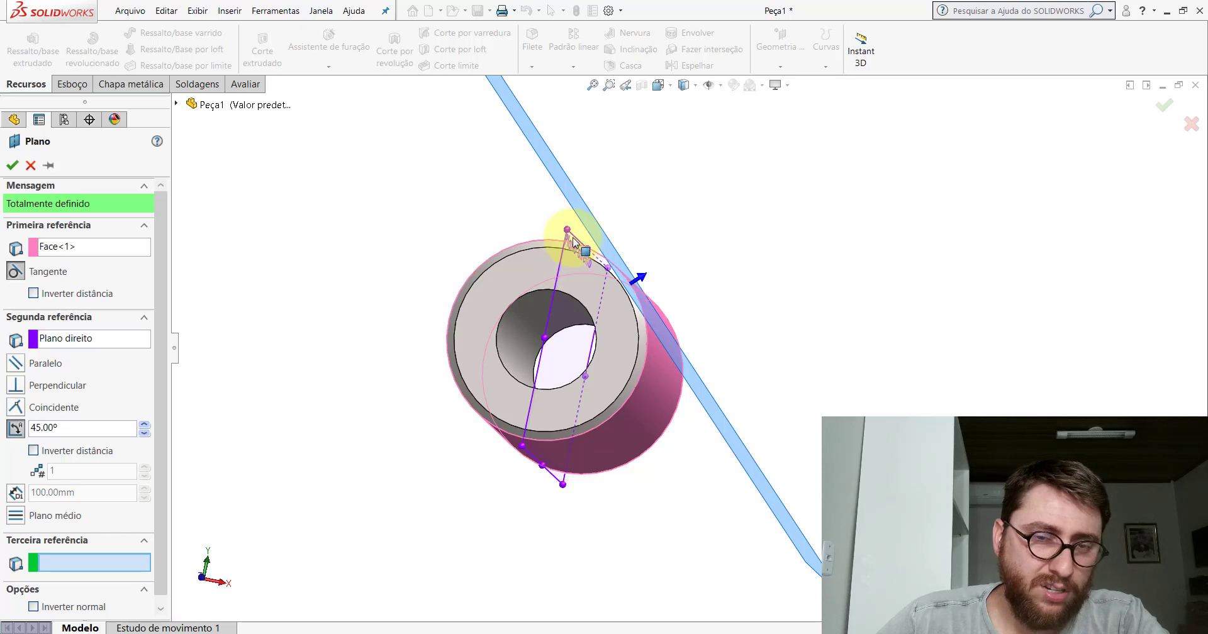
{"action": "left_click", "coordinate": [142, 434]}
{"action": "left_click", "coordinate": [142, 435]}
{"action": "left_click", "coordinate": [143, 435]}
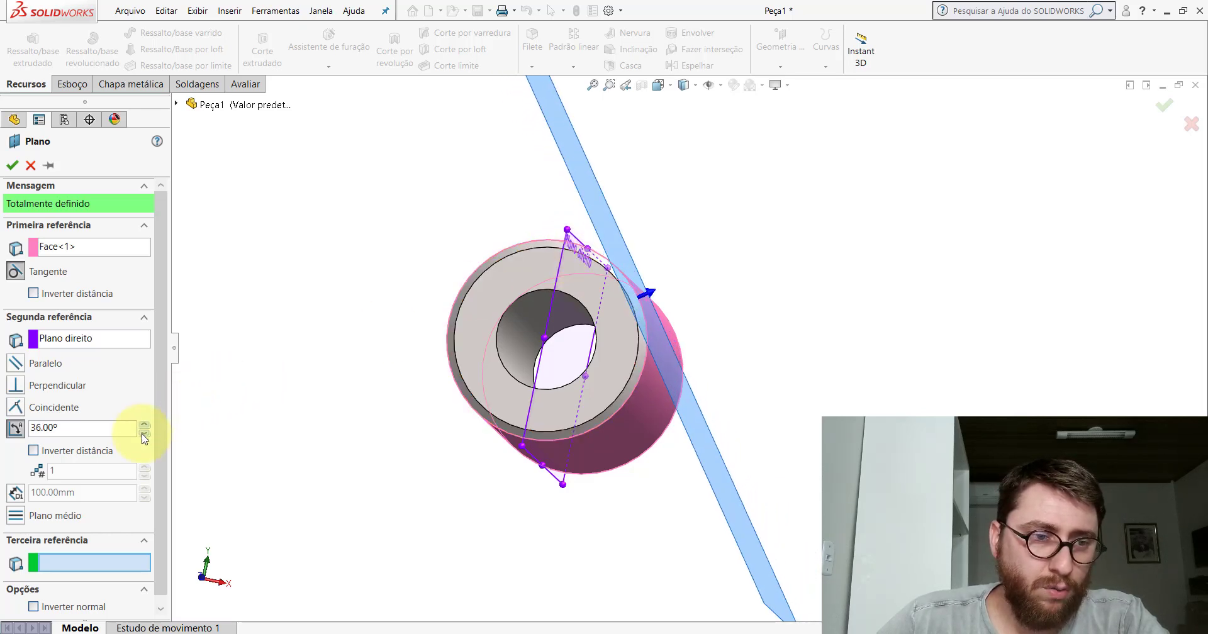
{"action": "left_click", "coordinate": [143, 435]}
{"action": "left_click", "coordinate": [143, 434]}
{"action": "left_click", "coordinate": [143, 434]}
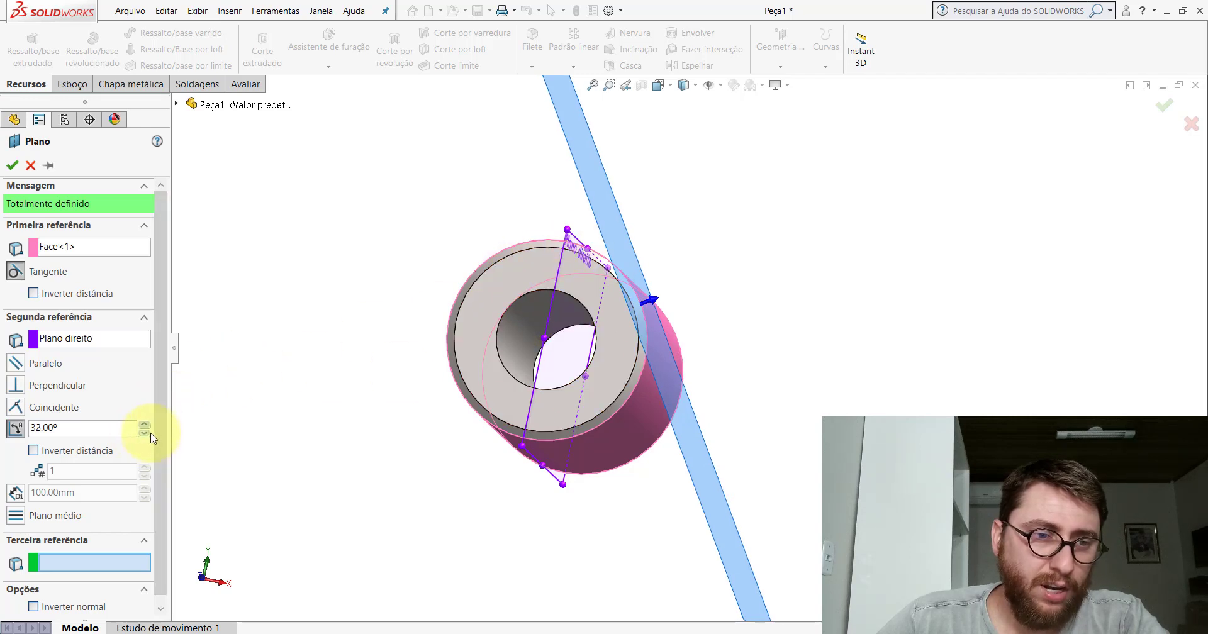
{"action": "left_click", "coordinate": [148, 434]}
{"action": "left_click", "coordinate": [148, 434]}
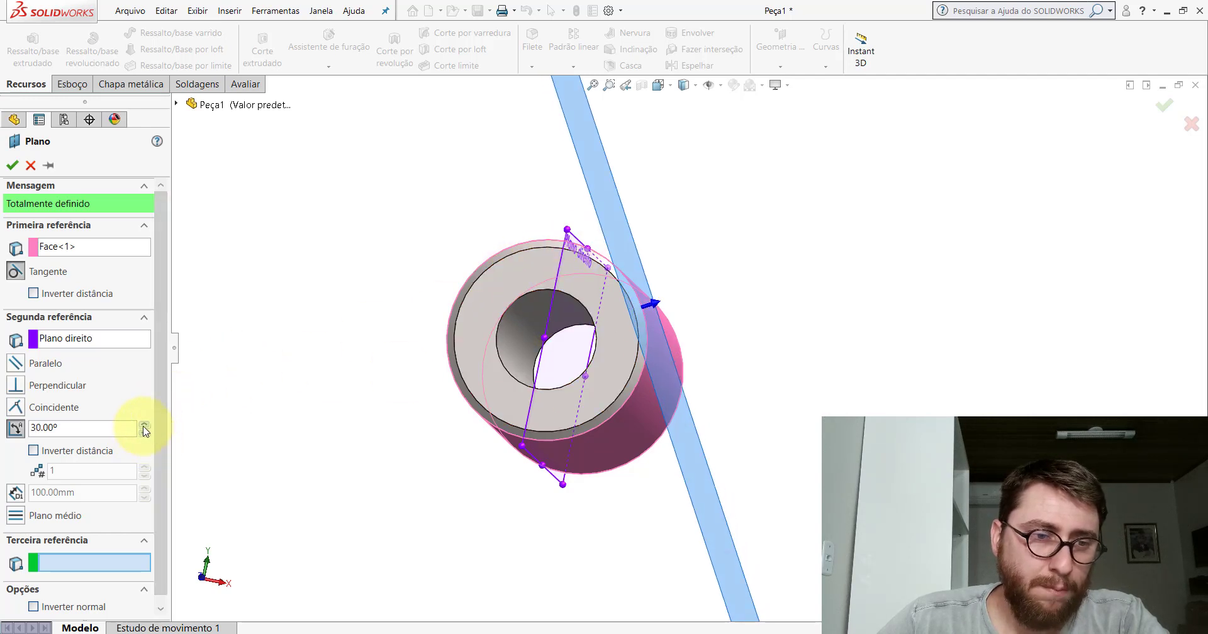
{"action": "left_click", "coordinate": [144, 427]}
{"action": "left_click", "coordinate": [144, 427]}
{"action": "left_click", "coordinate": [144, 427]}
{"action": "left_click", "coordinate": [144, 426]}
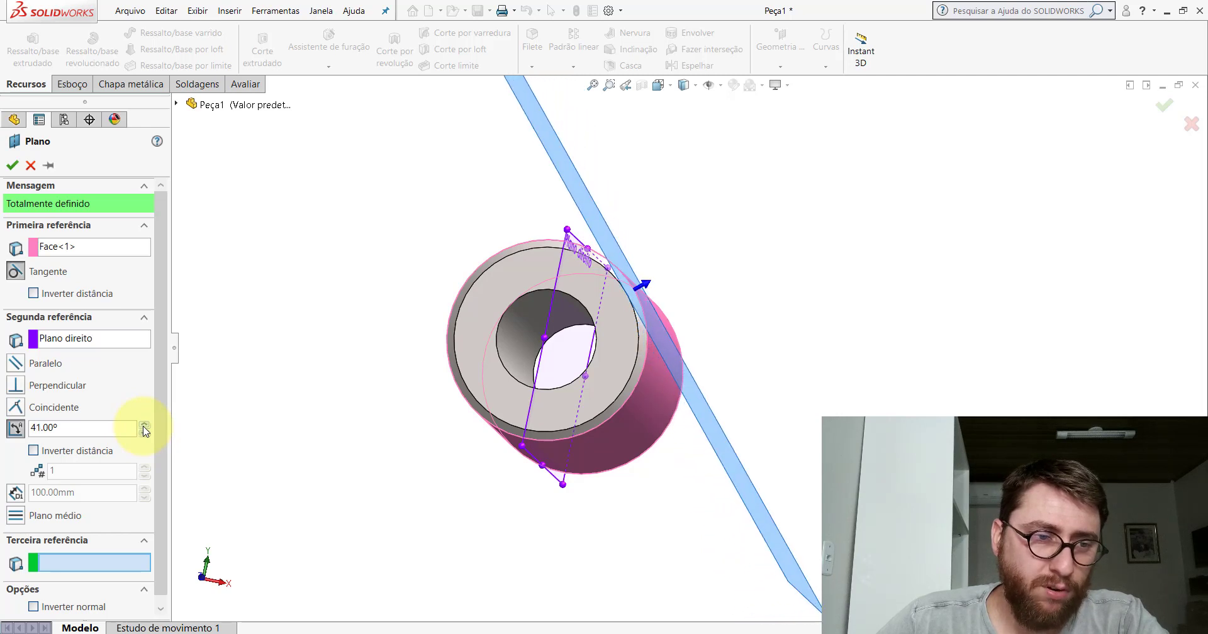
{"action": "left_click", "coordinate": [144, 427]}
{"action": "left_click", "coordinate": [144, 427]}
{"action": "left_click", "coordinate": [144, 427]}
{"action": "left_click", "coordinate": [144, 427]}
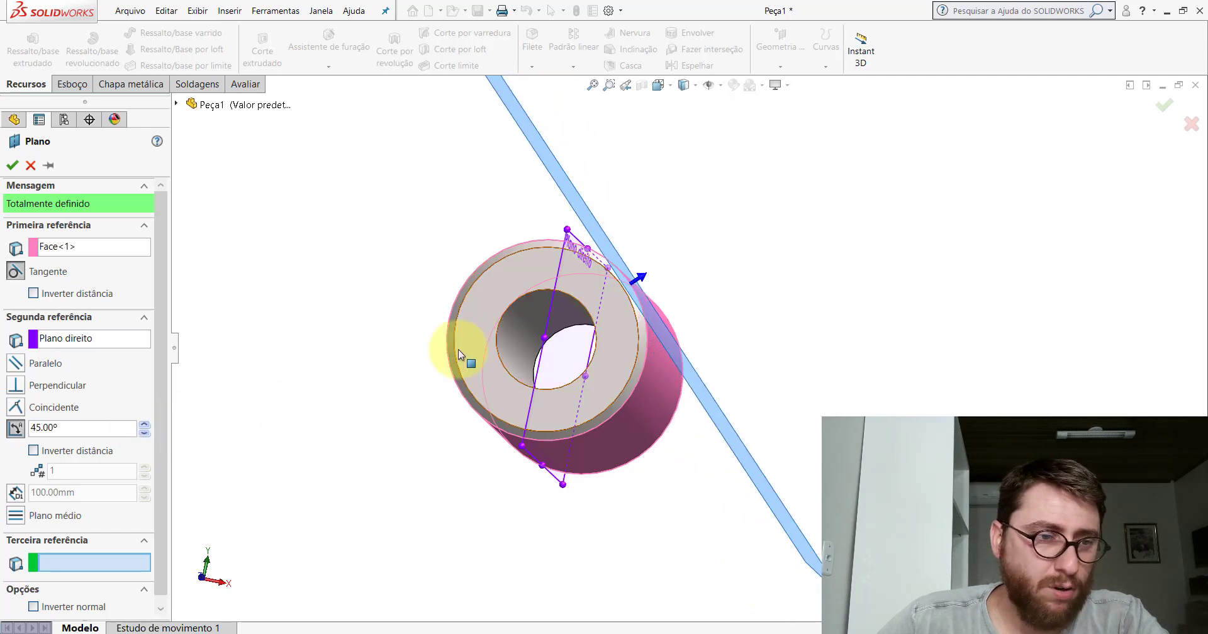
{"action": "middle_click_drag", "start_coordinate": [585, 363], "coordinate": [567, 378]}
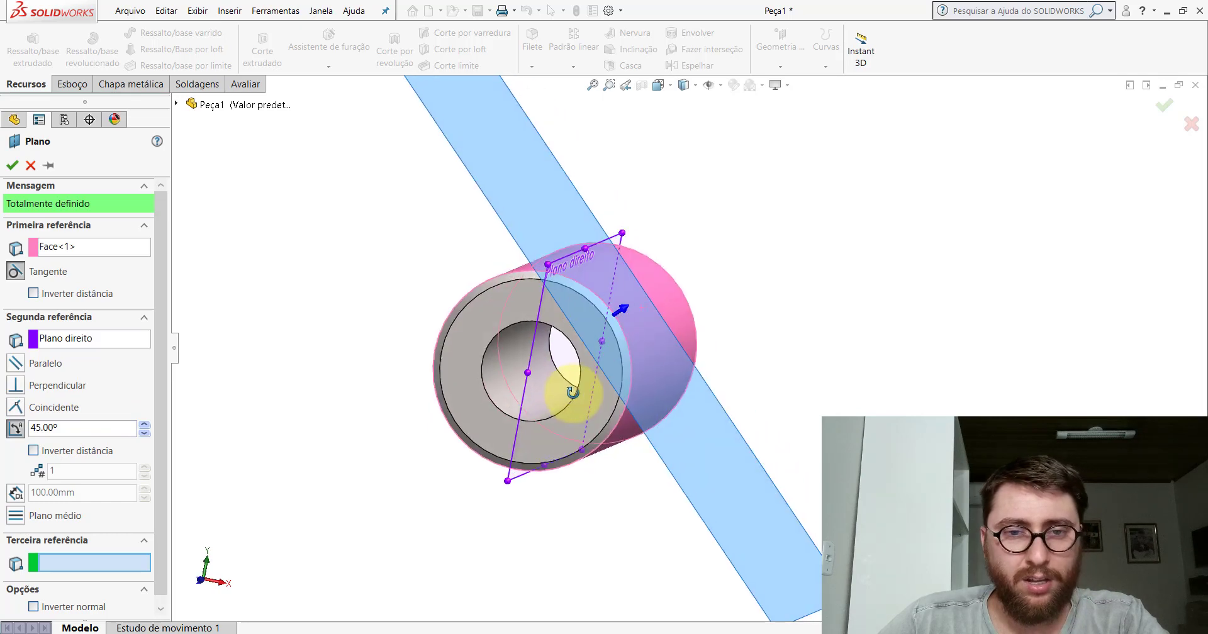
{"action": "left_click", "coordinate": [13, 165]}
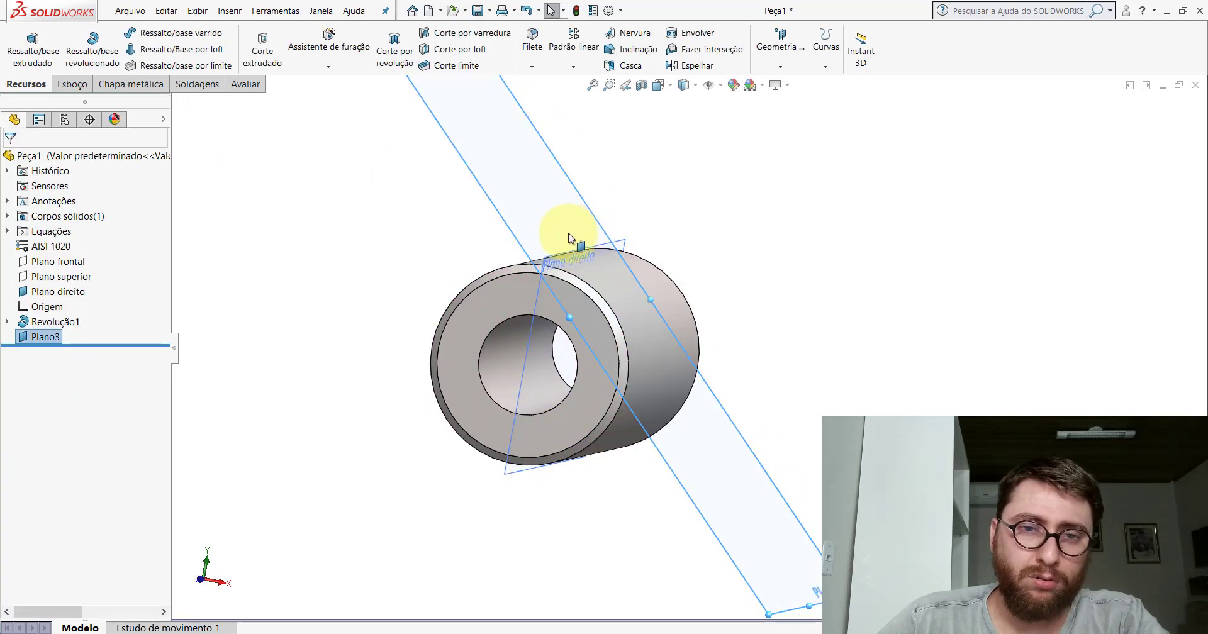
- Start a new sketch on Plano3
{"action": "middle_click_drag", "start_coordinate": [566, 237], "coordinate": [817, 250]}
{"action": "scroll", "coordinate": [815, 250], "scroll_direction": "down", "scroll_amount": 3}
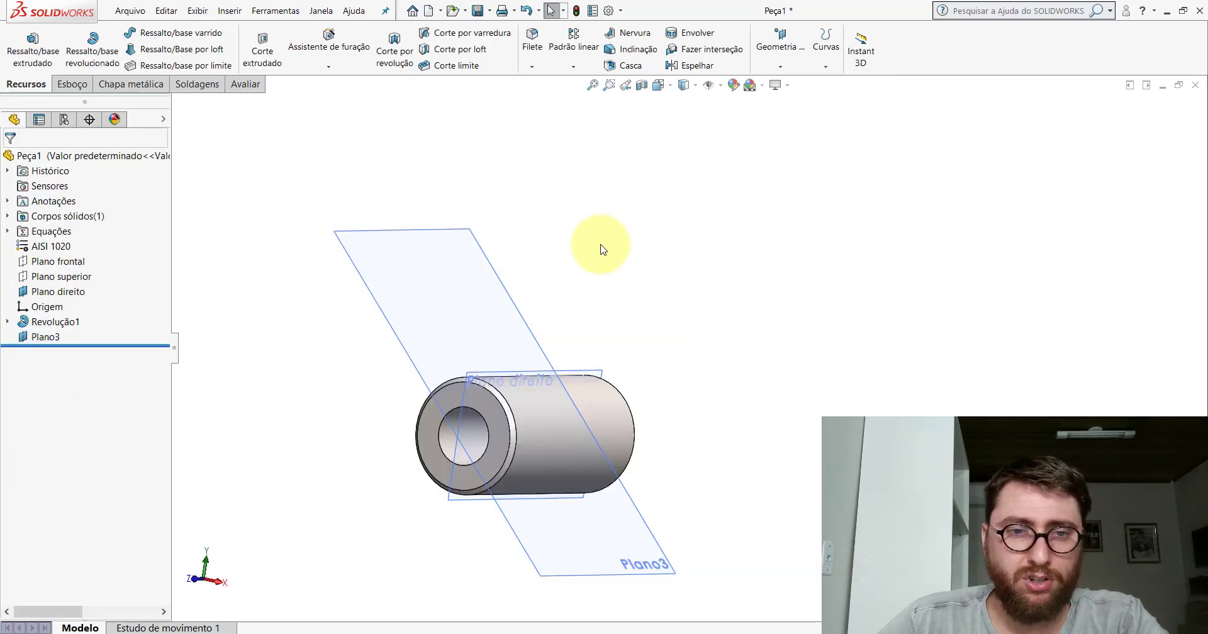
{"action": "right_click", "coordinate": [485, 256]}
{"action": "left_click", "coordinate": [478, 243]}
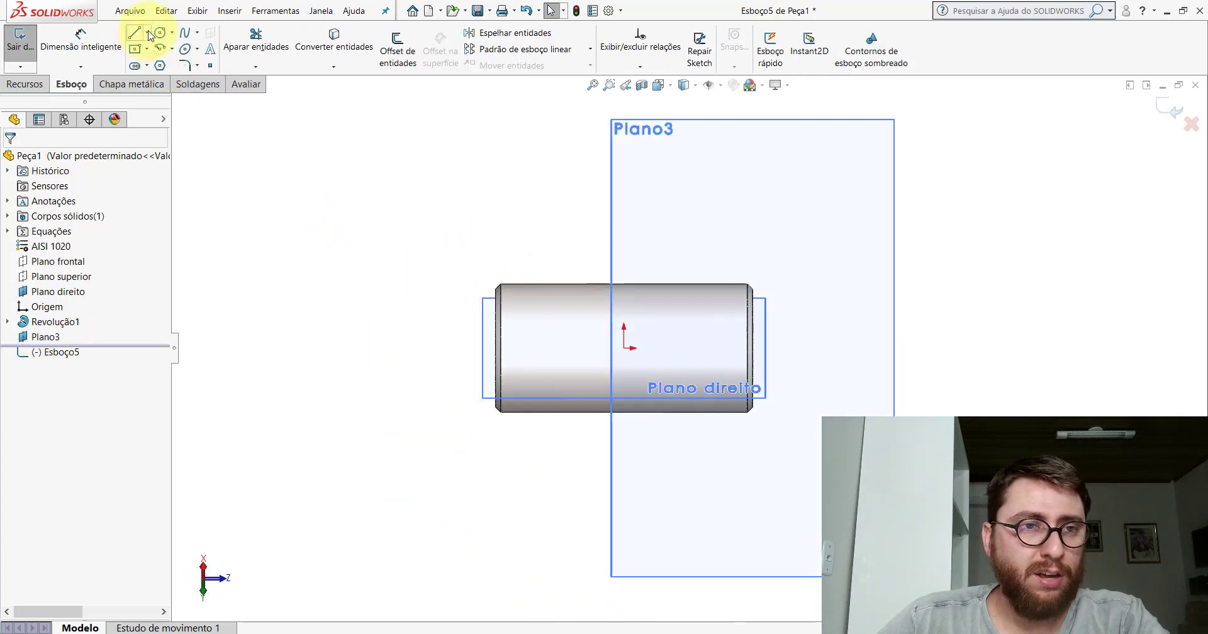
- Draw a construction centerline inward from the tube's end and a circle centred at its end
{"action": "left_click", "coordinate": [147, 33]}
{"action": "left_click", "coordinate": [162, 63]}
{"action": "scroll", "coordinate": [784, 352], "scroll_direction": "down", "scroll_amount": 3}
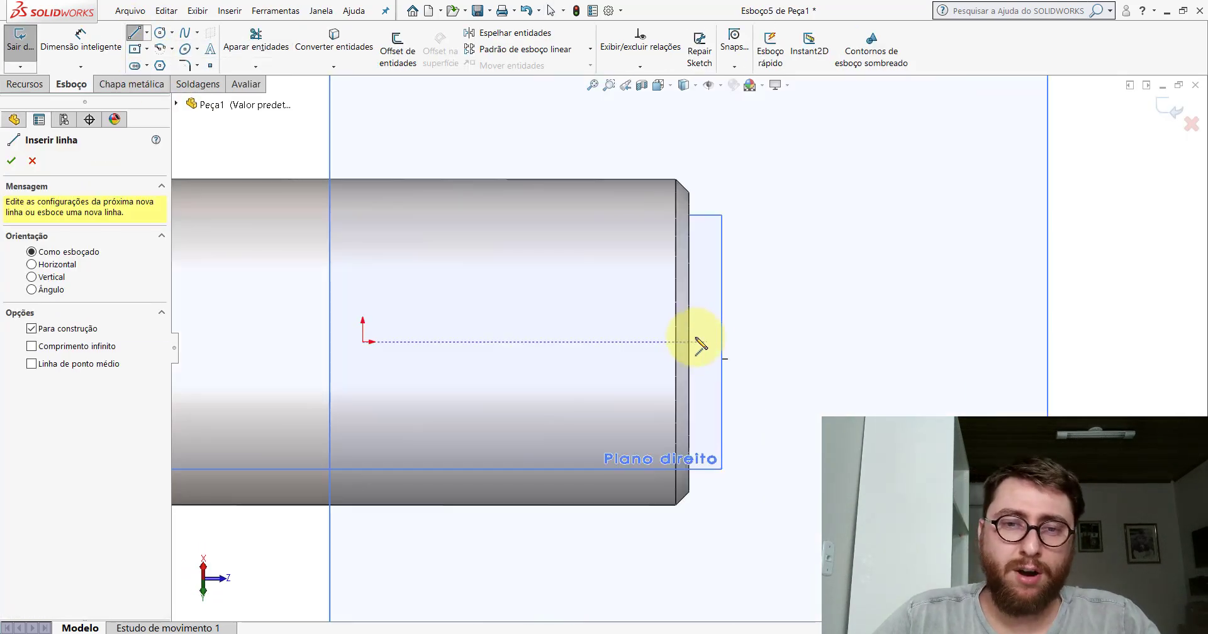
{"action": "left_click_drag", "start_coordinate": [688, 343], "coordinate": [516, 342]}
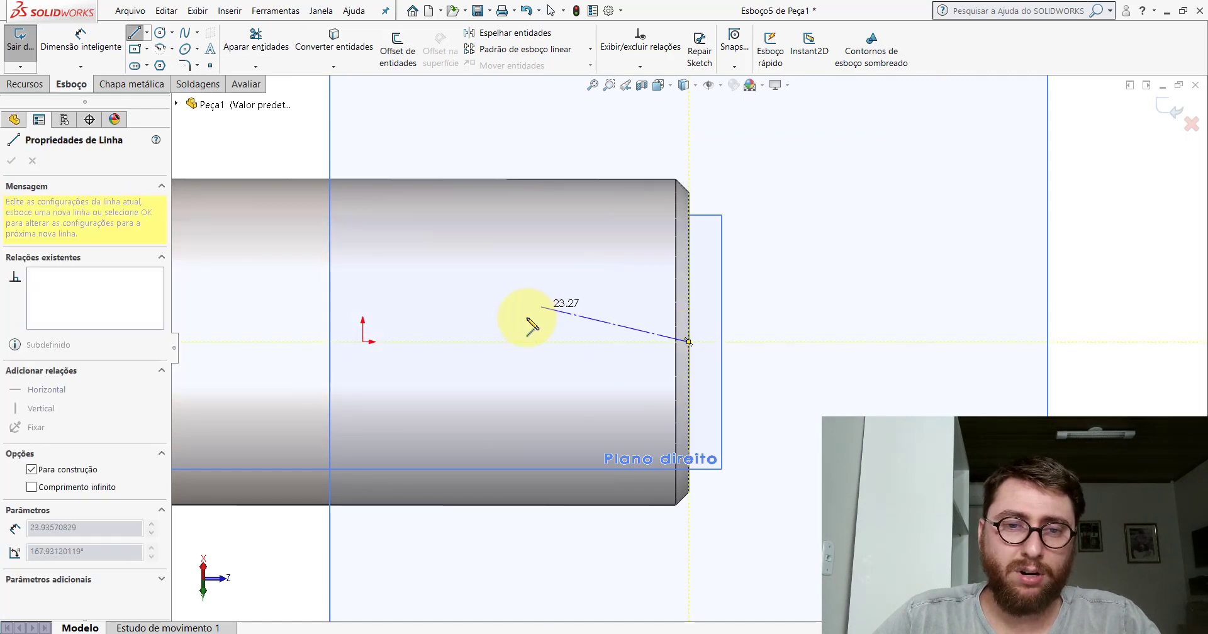
{"action": "key", "text": "Escape"}
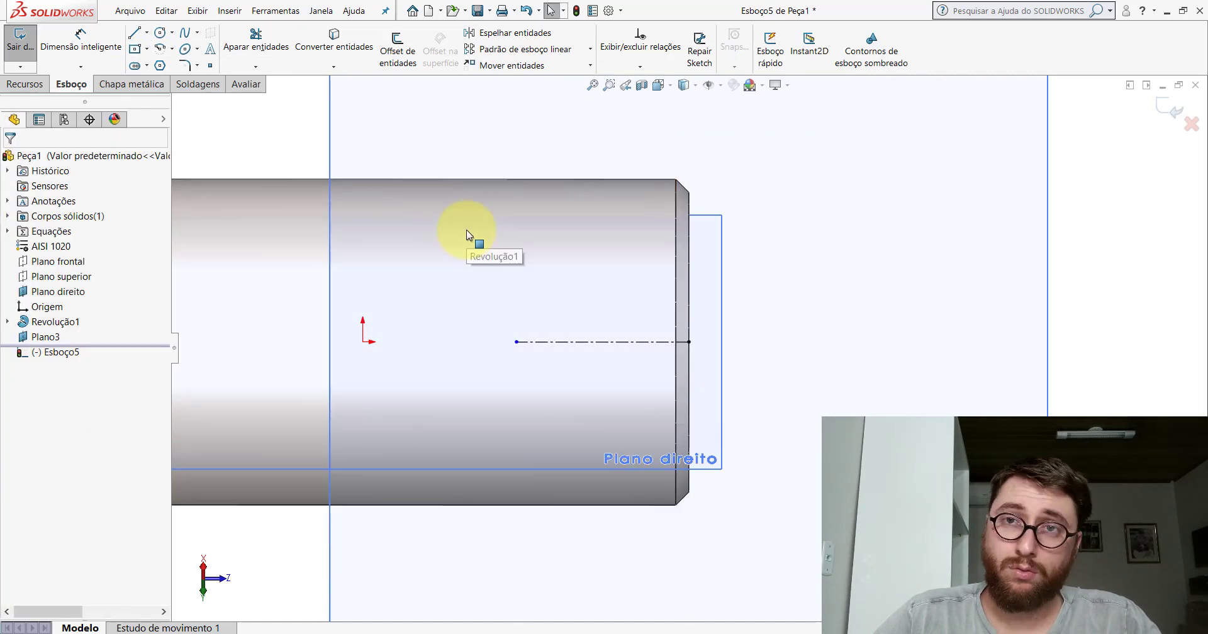
{"action": "left_click", "coordinate": [161, 33]}
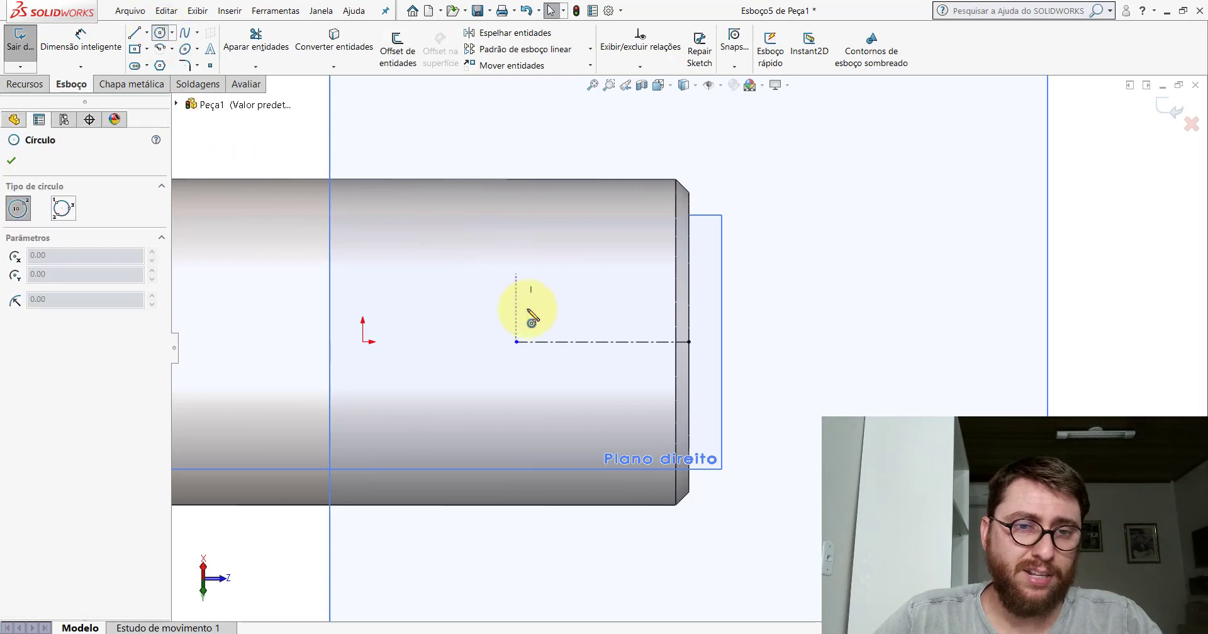
{"action": "left_click", "coordinate": [516, 342]}
{"action": "left_click", "coordinate": [544, 308]}
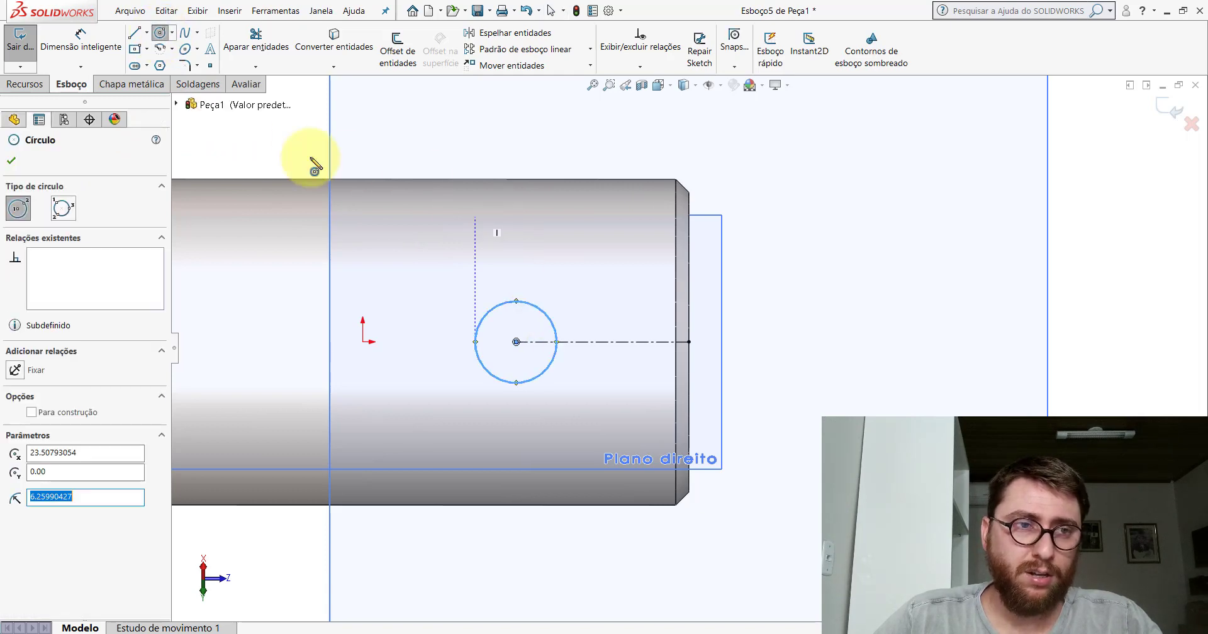
- Dimension the circle to Ø10 mm and the centerline to 20 mm, fully defining the sketch
{"action": "left_click", "coordinate": [80, 38]}
{"action": "left_click", "coordinate": [543, 310]}
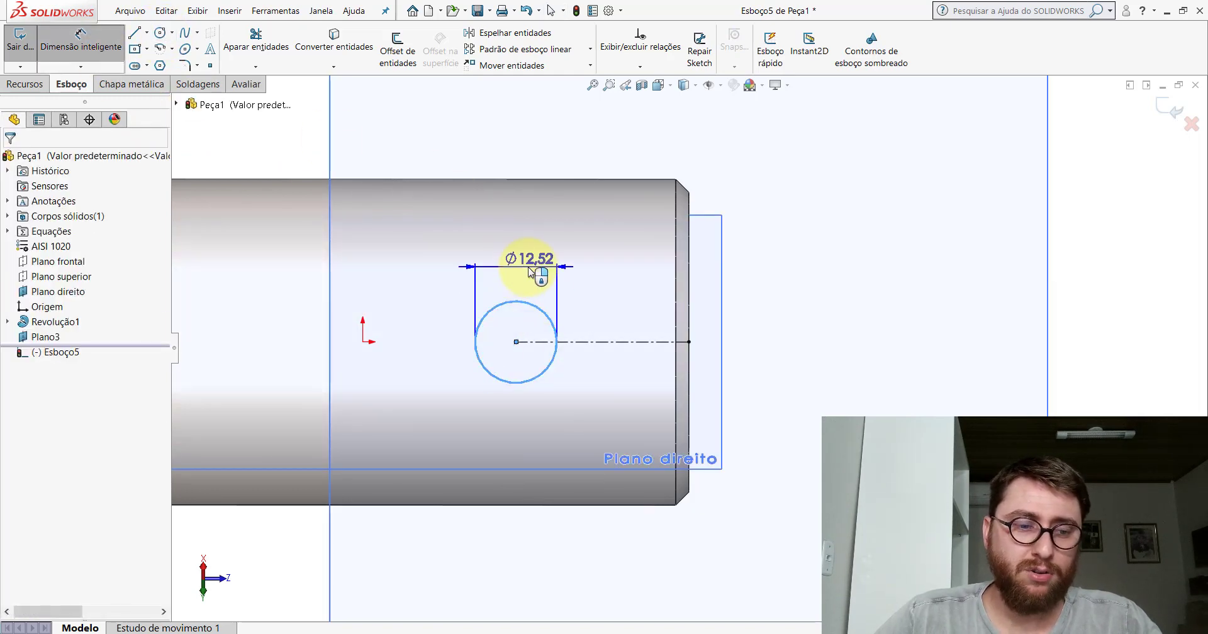
{"action": "left_click", "coordinate": [535, 272]}
{"action": "type", "text": "10"}
{"action": "key", "text": "Return"}
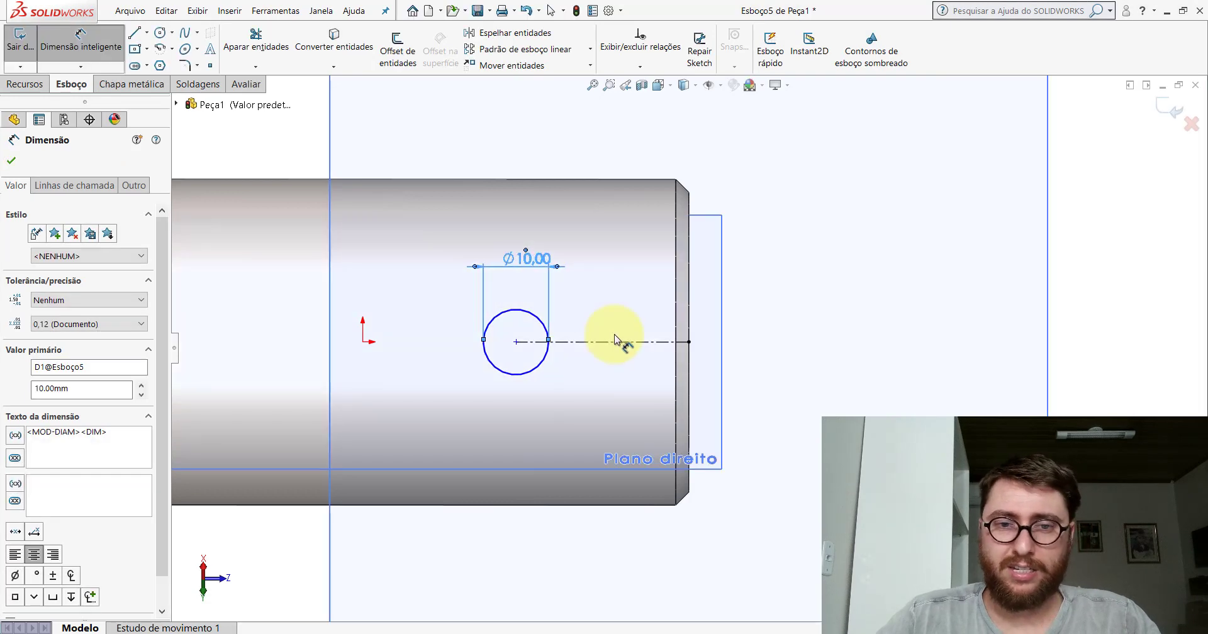
{"action": "left_click", "coordinate": [619, 345]}
{"action": "left_click", "coordinate": [605, 406]}
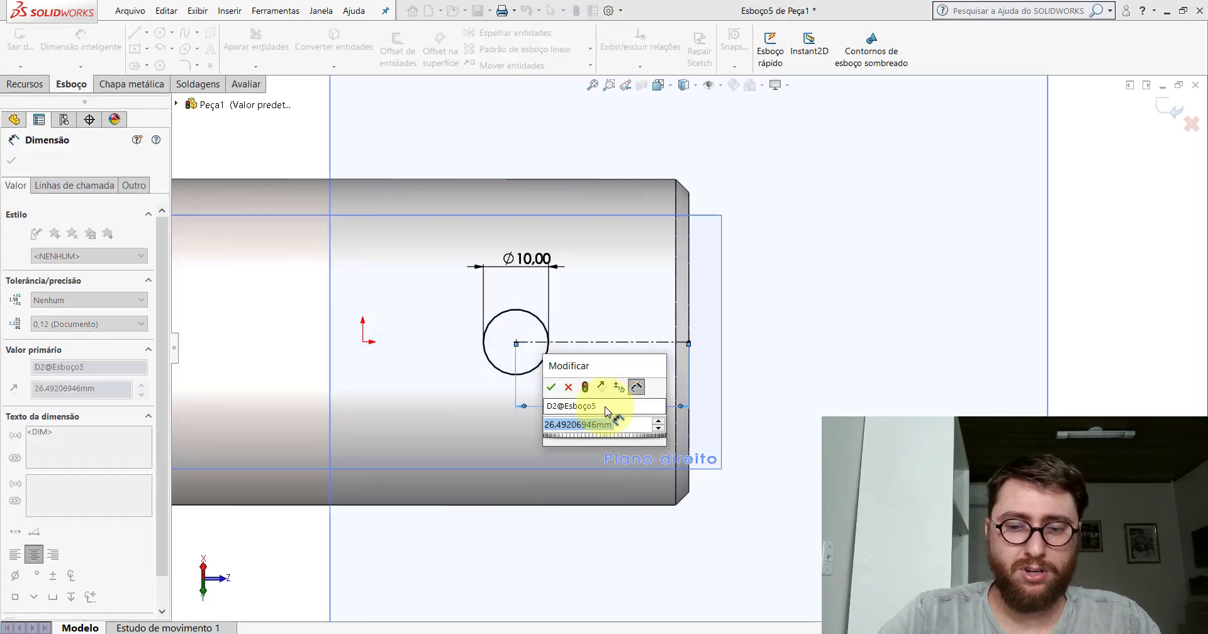
{"action": "type", "text": "20"}
{"action": "key", "text": "Return"}
{"action": "key", "text": "Escape"}
{"action": "scroll", "coordinate": [685, 386], "scroll_direction": "up", "scroll_amount": 3}
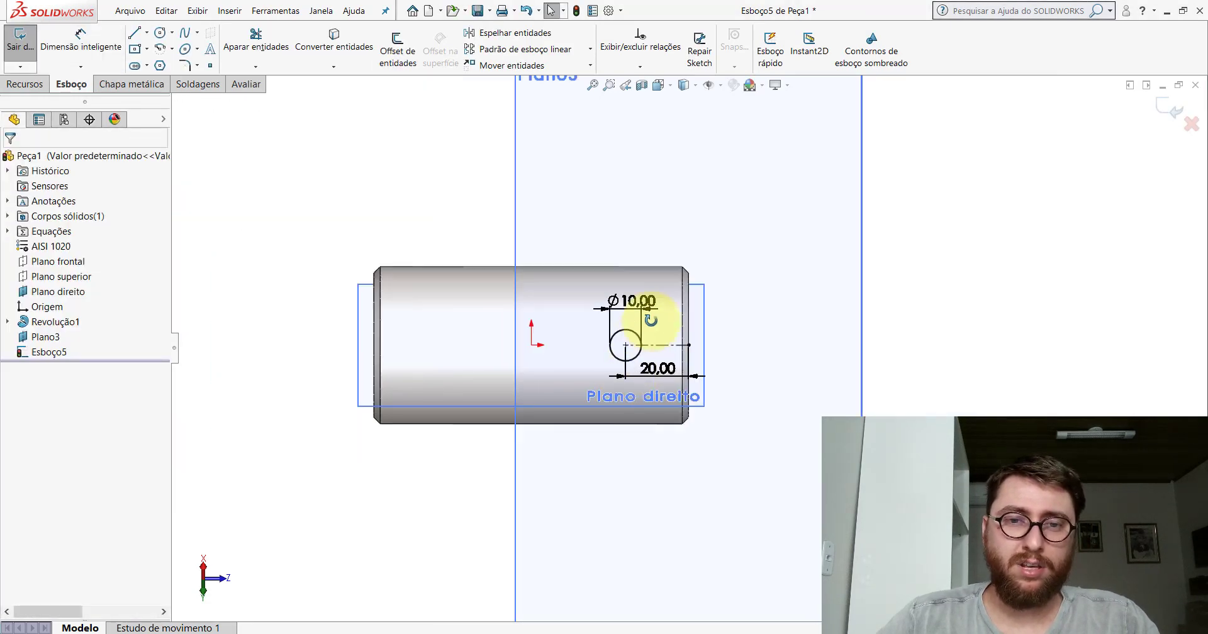
{"action": "mouse_move", "coordinate": [626, 336]}
{"action": "middle_mouse_down"}
{"action": "mouse_move", "coordinate": [427, 85]}
{"action": "mouse_move", "coordinate": [451, 235]}
{"action": "mouse_move", "coordinate": [512, 210]}
{"action": "mouse_move", "coordinate": [513, 197]}
{"action": "mouse_move", "coordinate": [480, 235]}
{"action": "mouse_move", "coordinate": [531, 243]}
{"action": "mouse_move", "coordinate": [575, 197]}
{"action": "mouse_move", "coordinate": [526, 248]}
{"action": "middle_mouse_up"}
- Create an Extruded Cut from Esboço5 to make the hole through the tube wall
{"action": "left_click", "coordinate": [16, 84]}
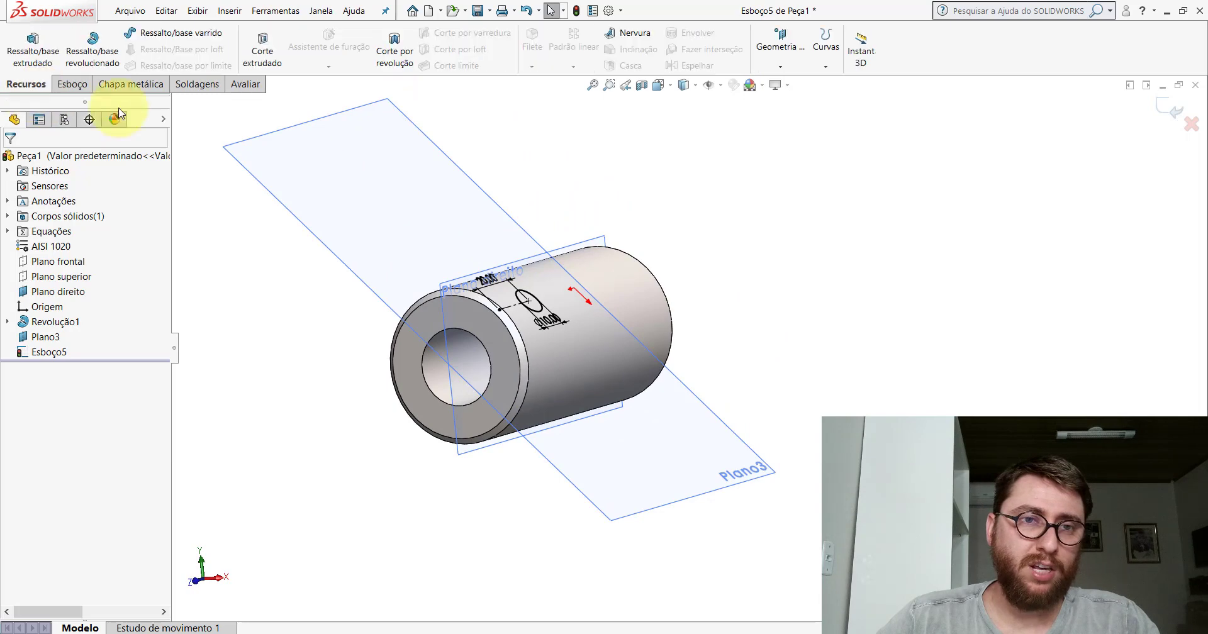
{"action": "left_click", "coordinate": [265, 53]}
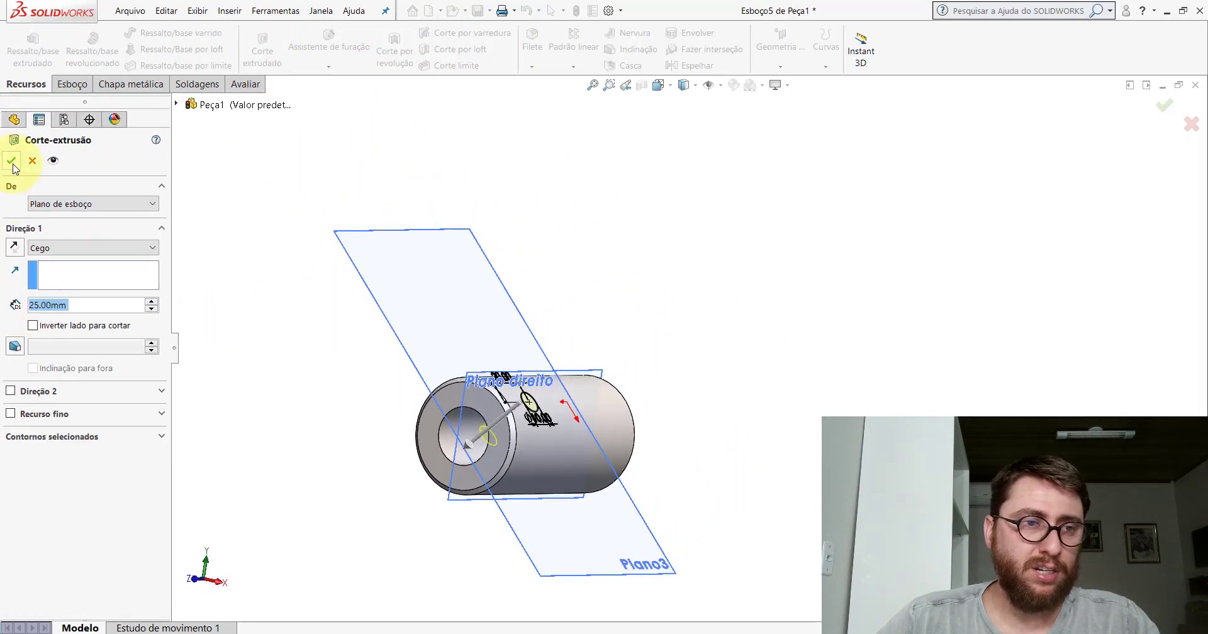
{"action": "left_click", "coordinate": [11, 161]}
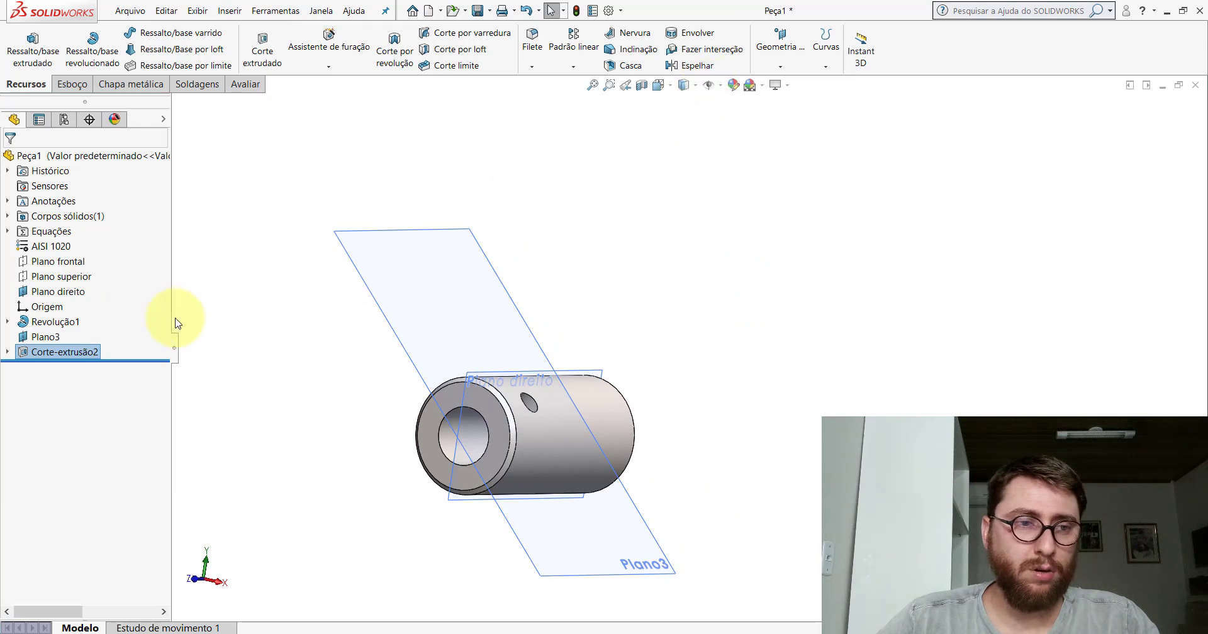
- Hide the reference planes Plano3 and Plano direito
{"action": "right_click", "coordinate": [44, 337]}
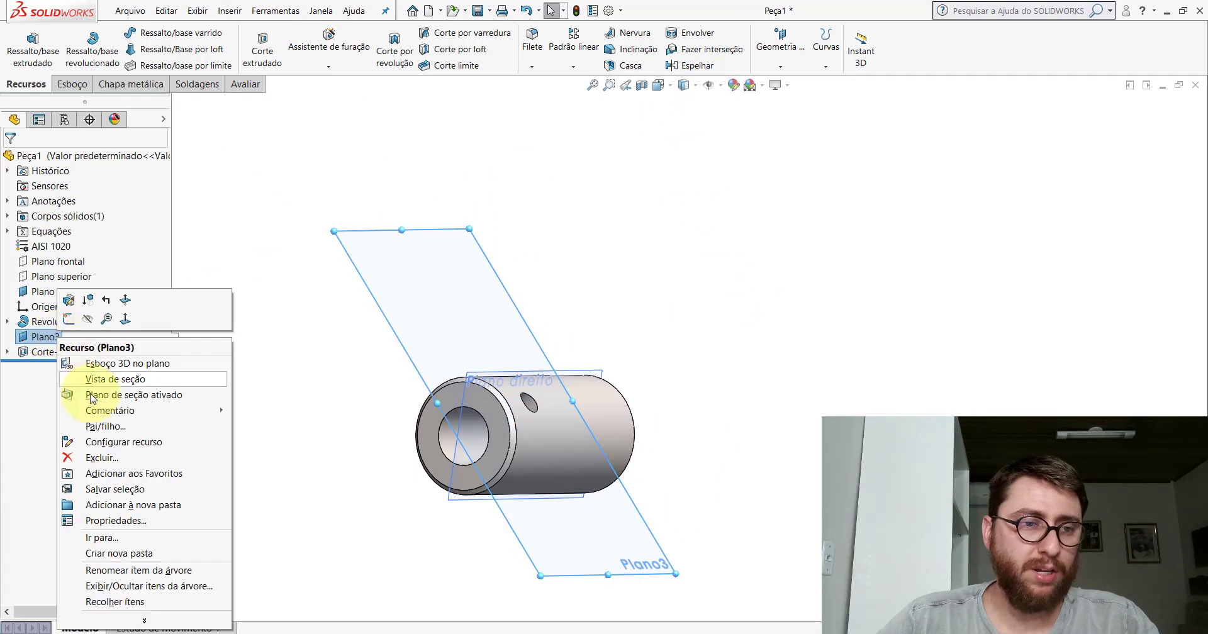
{"action": "left_click", "coordinate": [87, 319]}
{"action": "right_click", "coordinate": [37, 291]}
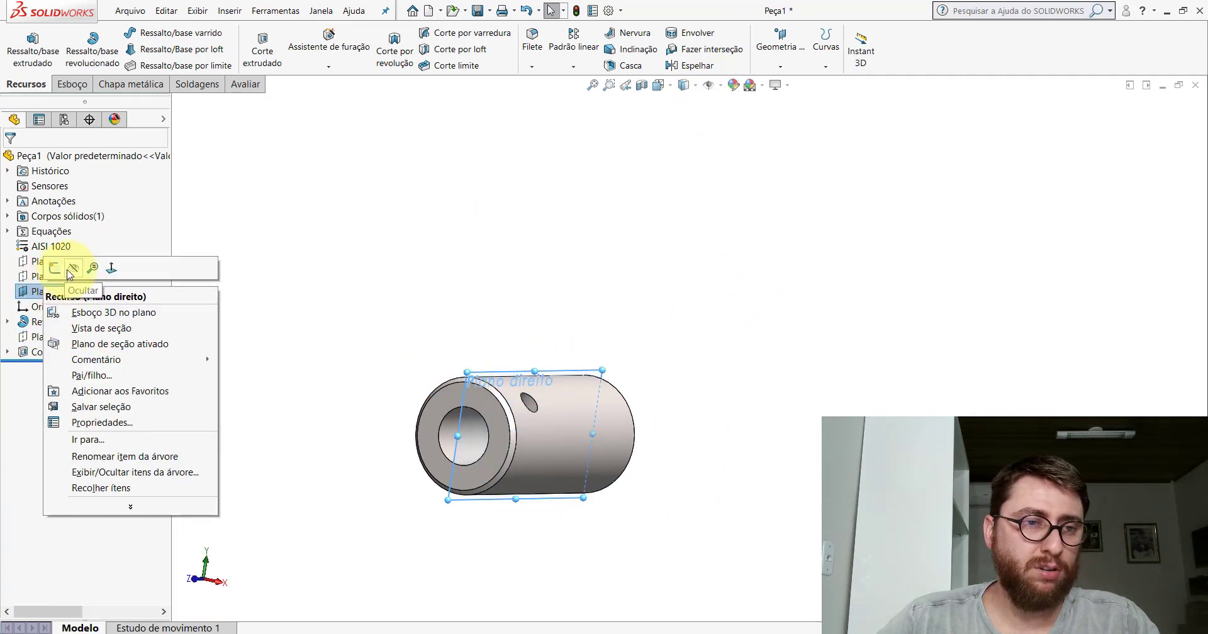
{"action": "left_click", "coordinate": [73, 268]}
{"action": "scroll", "coordinate": [526, 291], "scroll_direction": "down", "scroll_amount": 3}
{"action": "mouse_move", "coordinate": [563, 417]}
{"action": "middle_mouse_down"}
{"action": "mouse_move", "coordinate": [448, 500]}
{"action": "mouse_move", "coordinate": [472, 444]}
{"action": "mouse_move", "coordinate": [615, 391]}
{"action": "mouse_move", "coordinate": [625, 440]}
{"action": "mouse_move", "coordinate": [519, 379]}
{"action": "middle_mouse_up"}
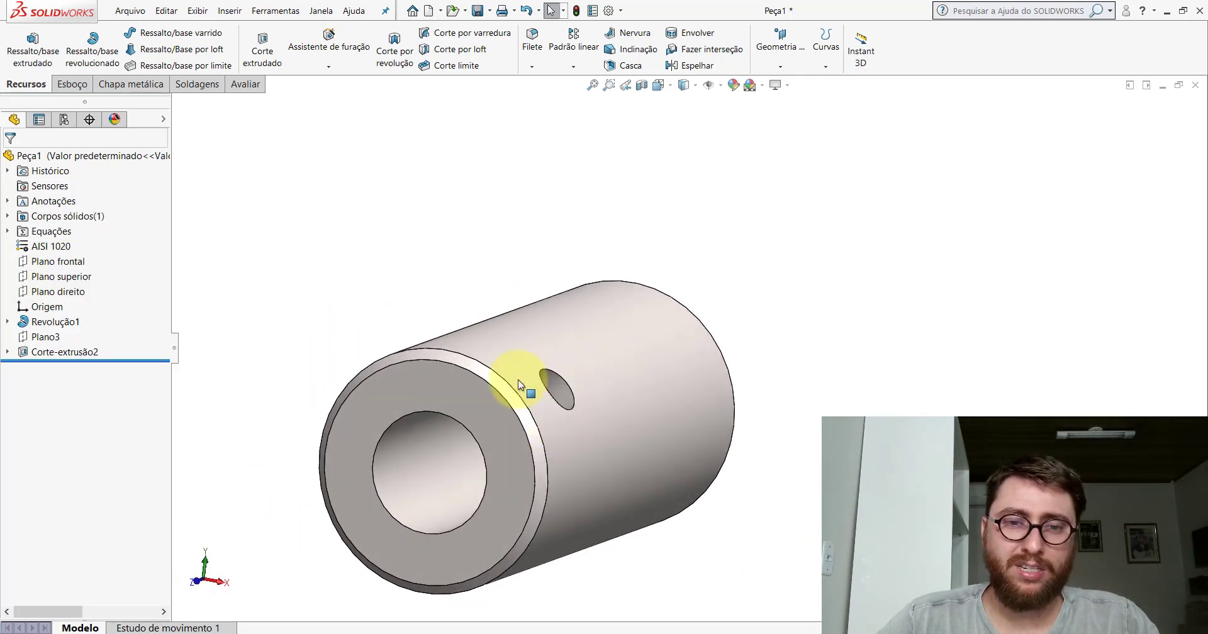
{"action": "left_click", "coordinate": [659, 85]}
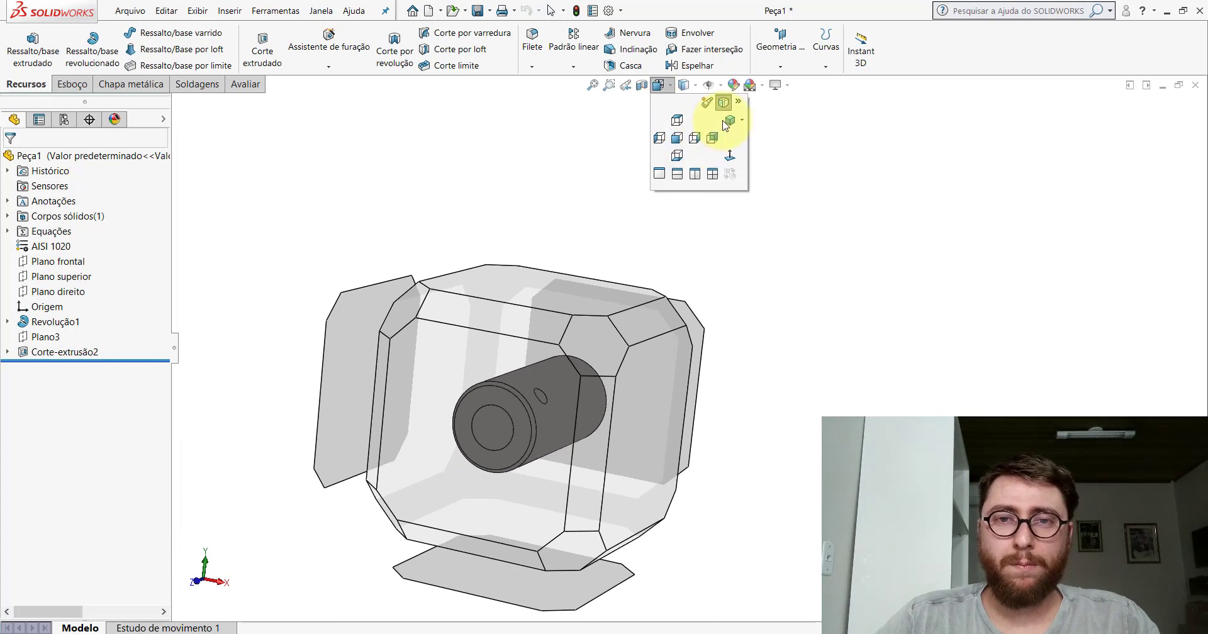
- View the tube isometrically, pointing out its outer face and Plano superior, then clear the selection
{"action": "left_click", "coordinate": [728, 120]}
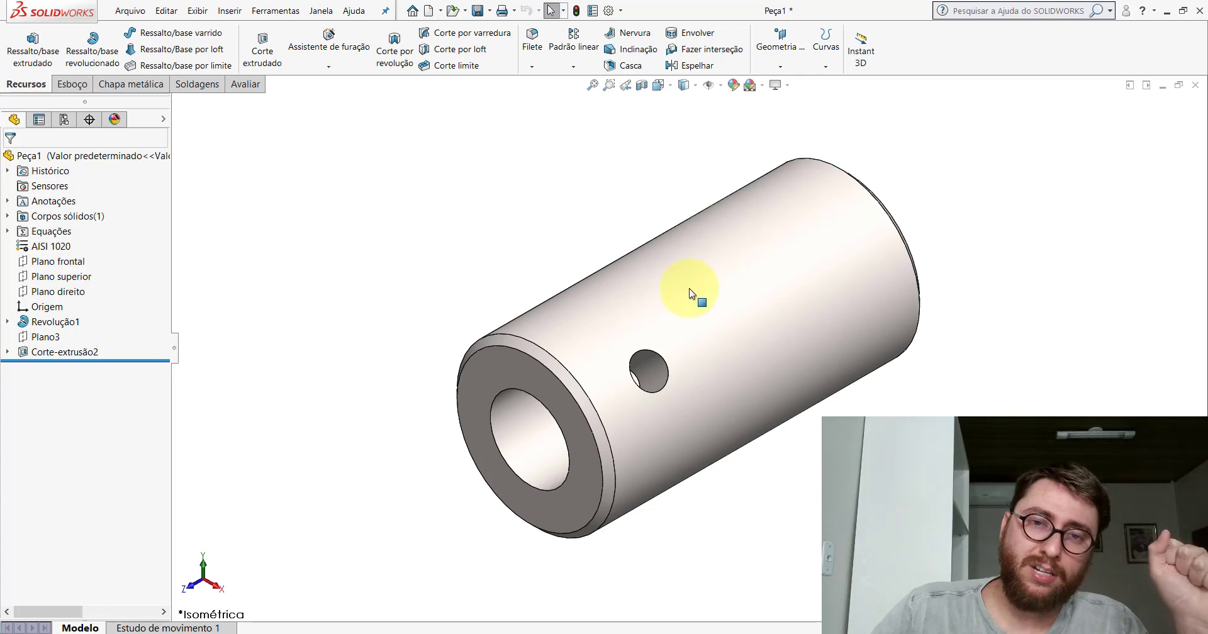
{"action": "left_click", "coordinate": [696, 357]}
{"action": "left_click", "coordinate": [796, 527]}
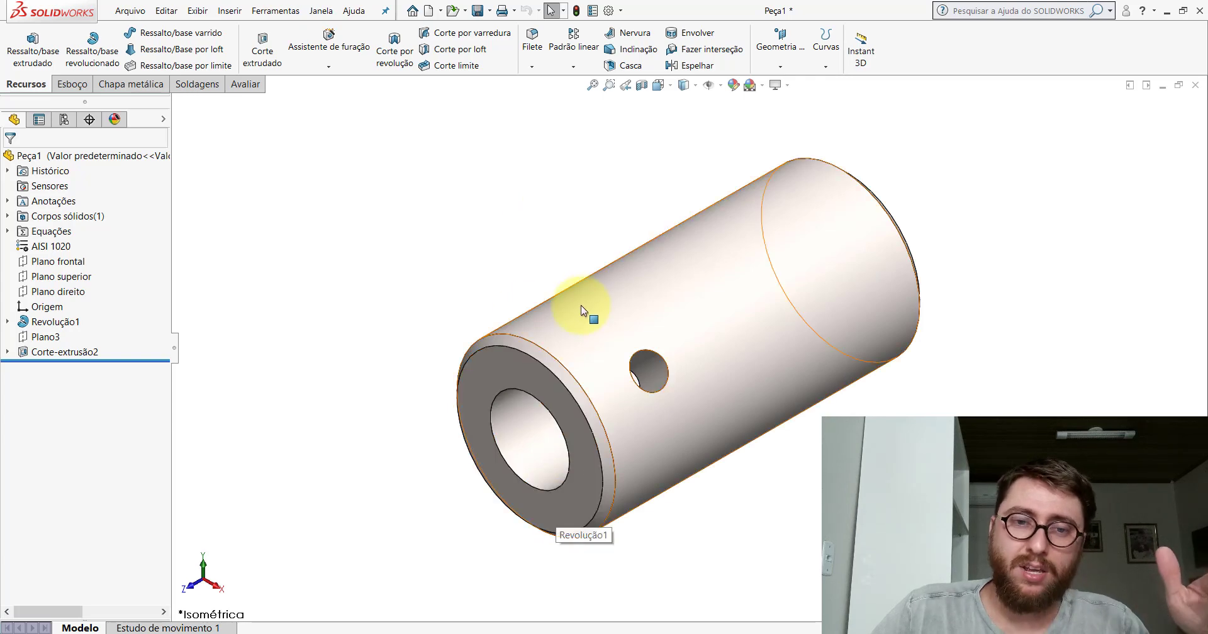
{"action": "scroll", "coordinate": [708, 457], "scroll_direction": "up", "scroll_amount": 4}
{"action": "scroll", "coordinate": [725, 362], "scroll_direction": "down", "scroll_amount": 3}
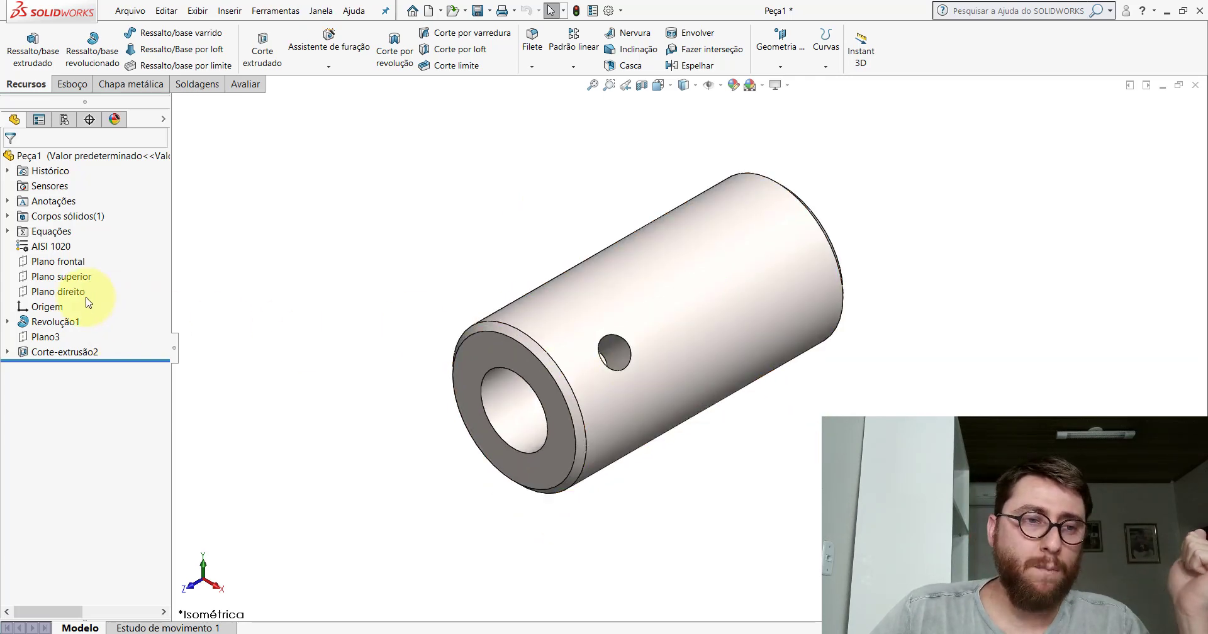
{"action": "left_click", "coordinate": [71, 282]}
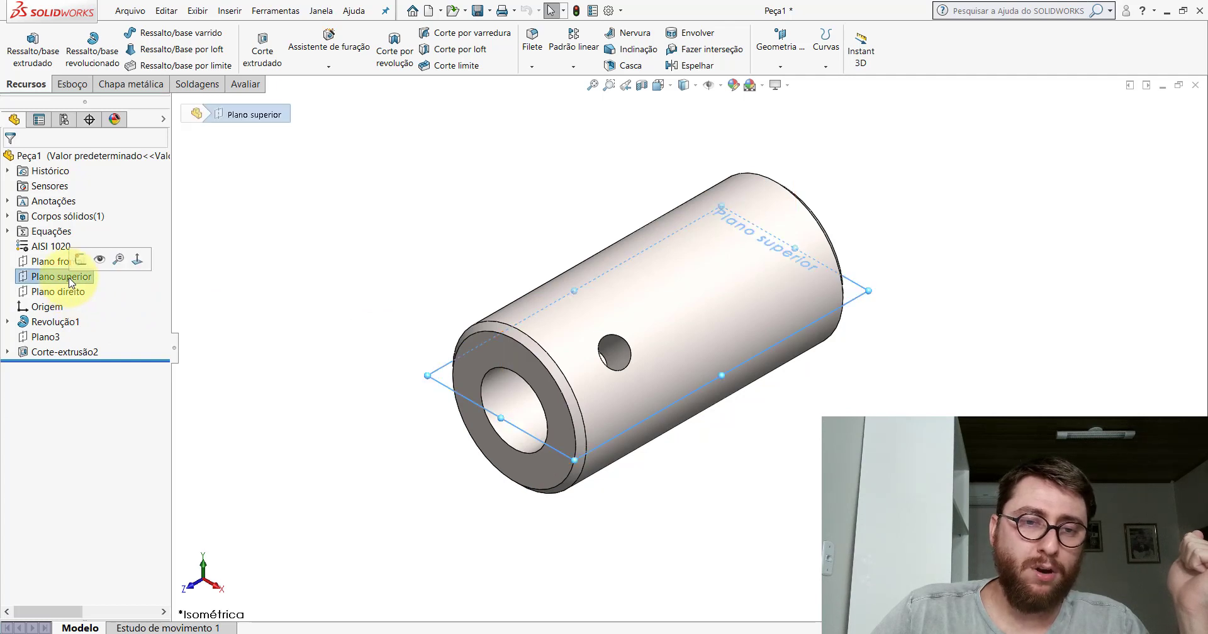
{"action": "left_click", "coordinate": [684, 315]}
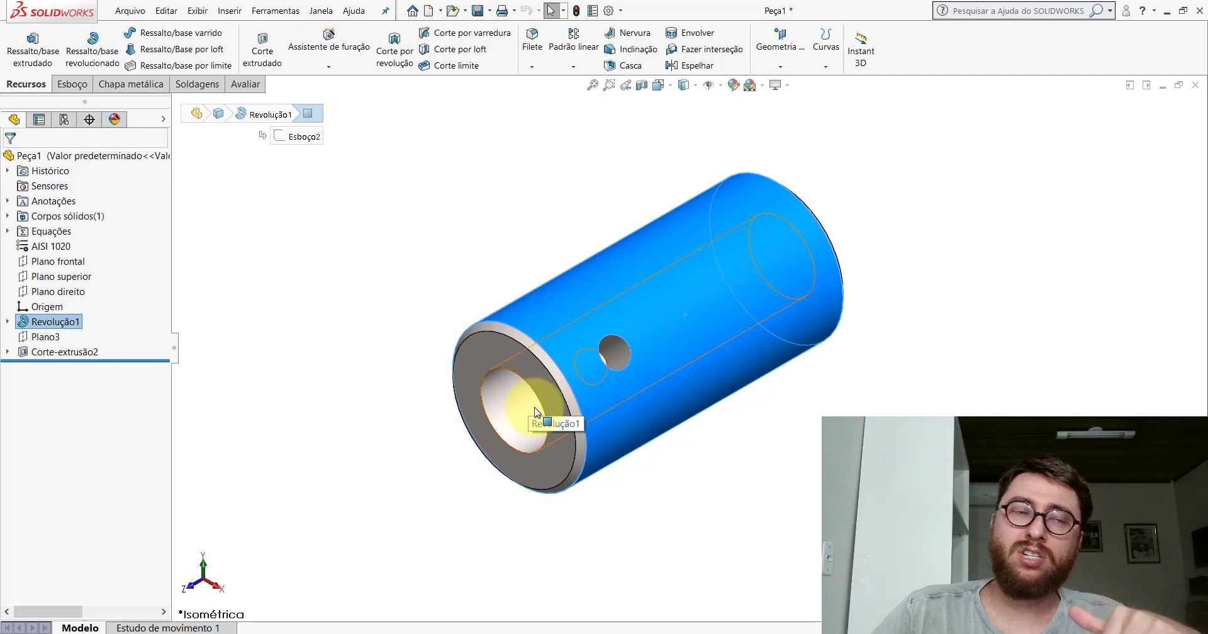
{"action": "key", "text": "Escape"}
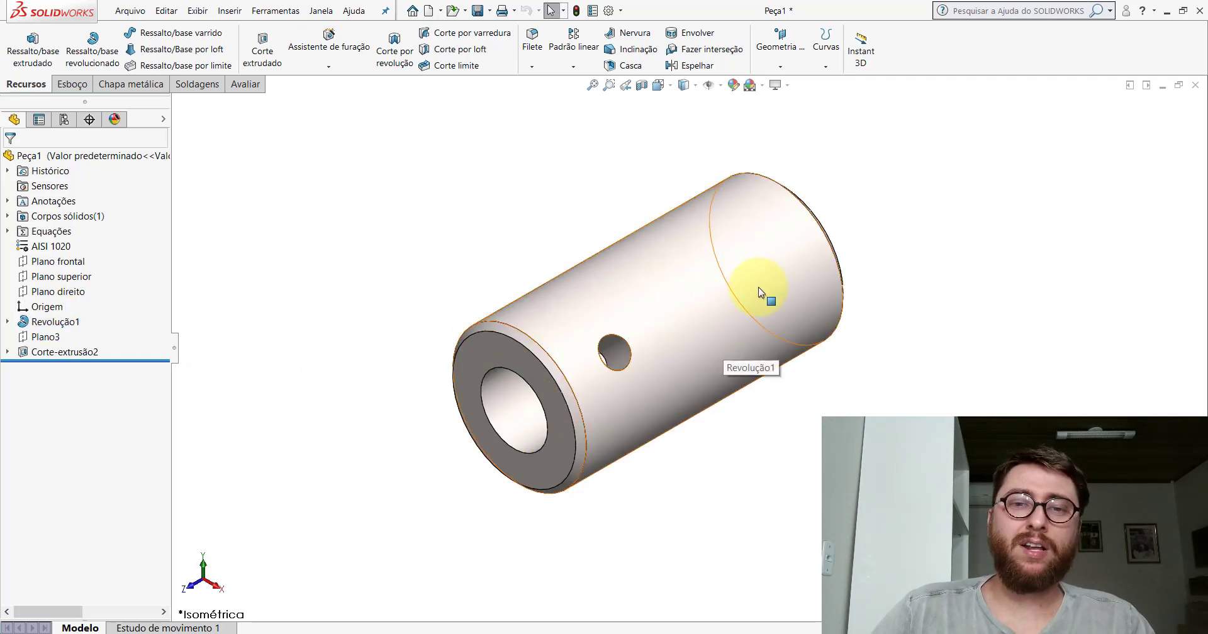
{"action": "middle_click_drag", "start_coordinate": [758, 287], "coordinate": [766, 299]}
{"action": "scroll", "coordinate": [680, 359], "scroll_direction": "down", "scroll_amount": 1}
{"action": "scroll", "coordinate": [680, 366], "scroll_direction": "down", "scroll_amount": 1}
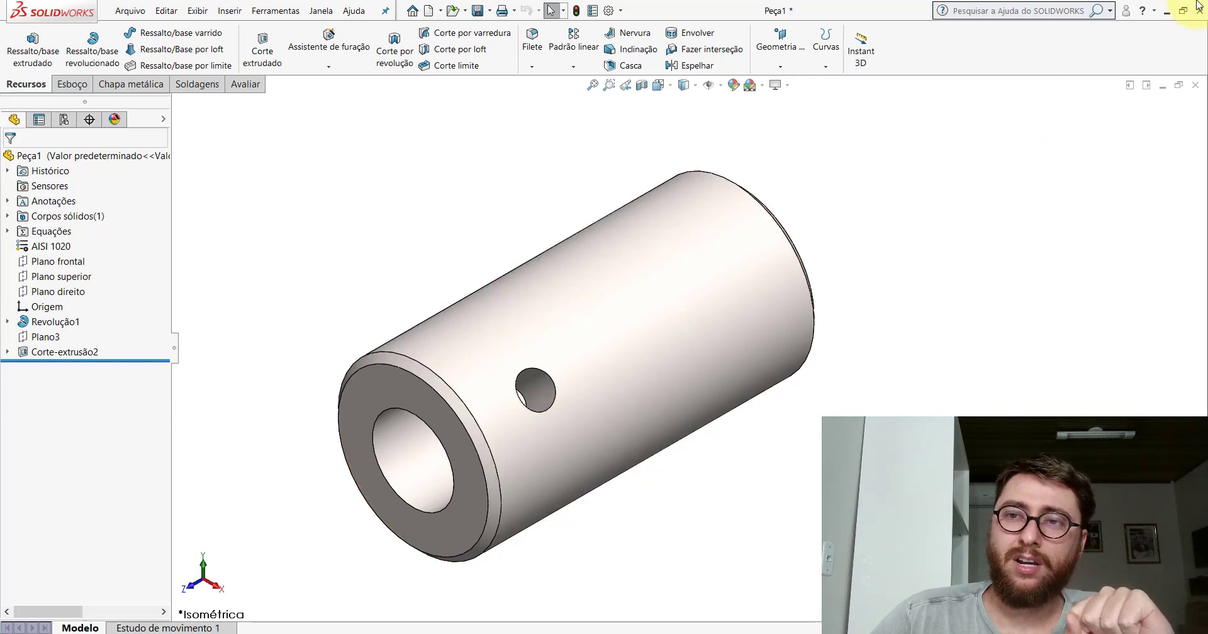
- Minimize SOLIDWORKS to reveal the desktop end card
{"action": "left_click", "coordinate": [1168, 11]}
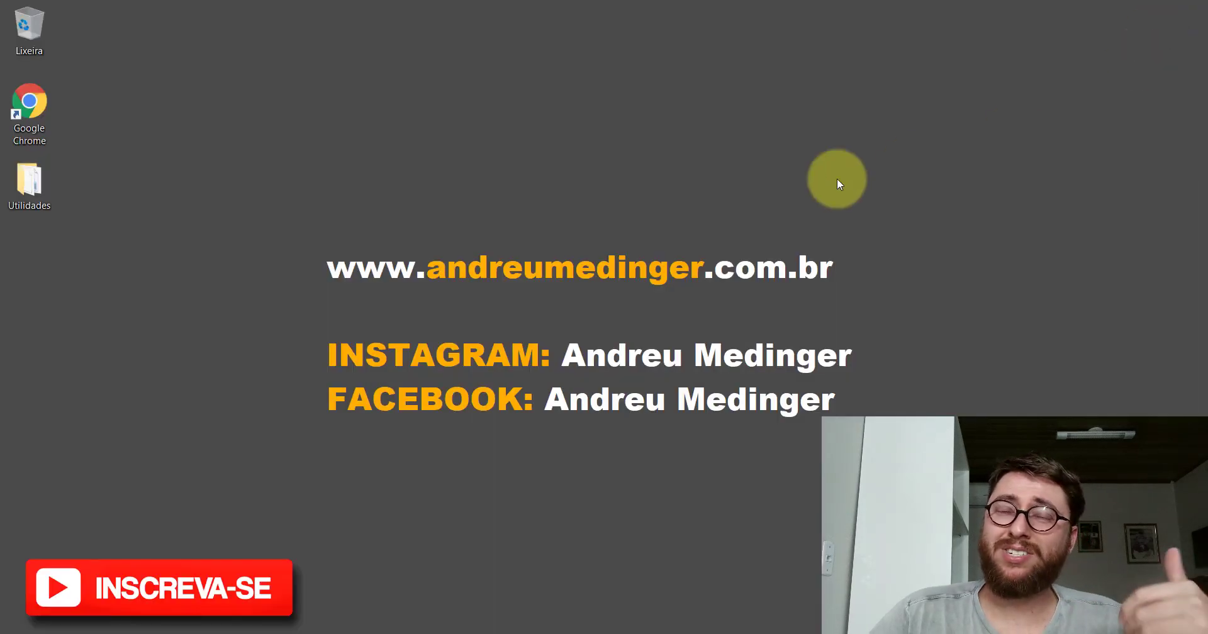